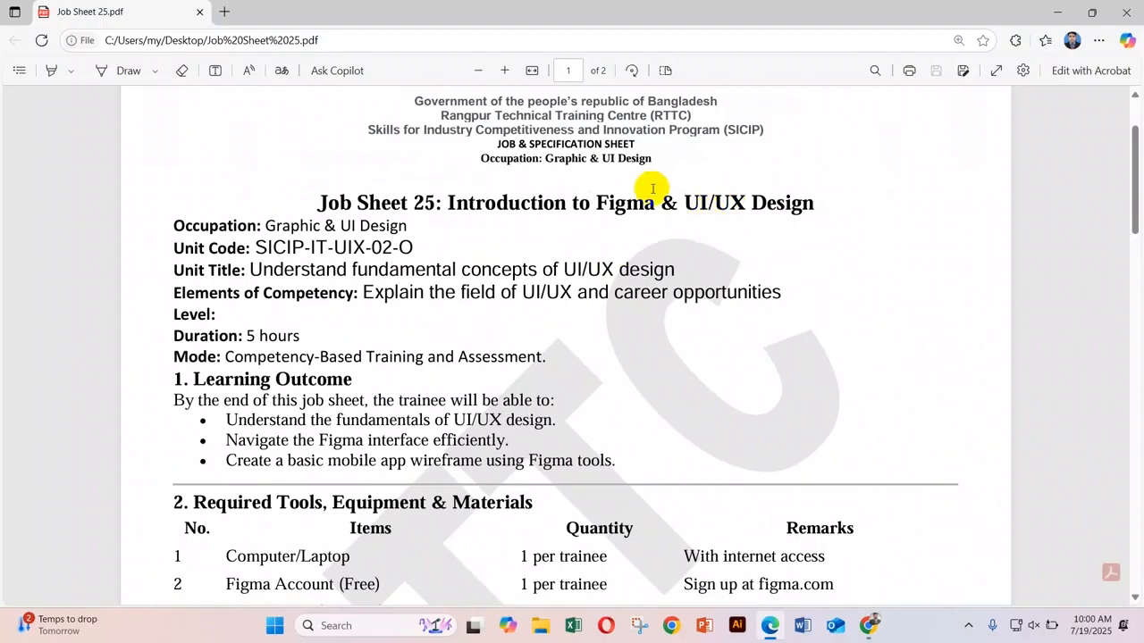
# Read the job sheet's occupation line and title, focusing on the terms UI and UX in the heading
pyautogui.moveTo(544, 158); pyautogui.dragTo(628, 159)
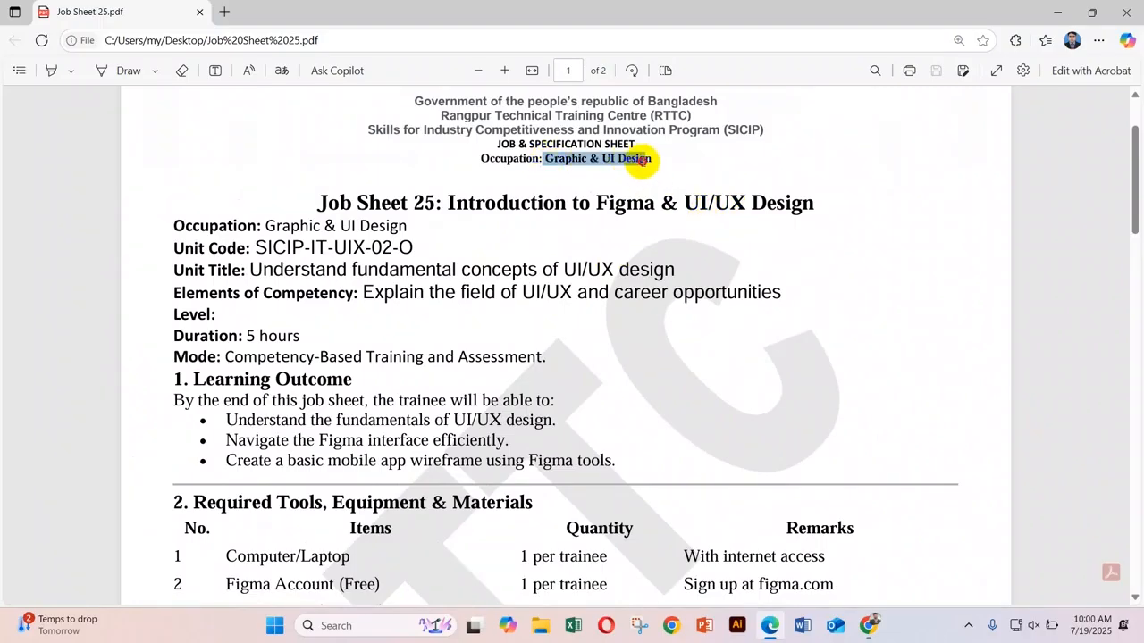
pyautogui.click(709, 247)
pyautogui.moveTo(694, 202); pyautogui.dragTo(742, 203)
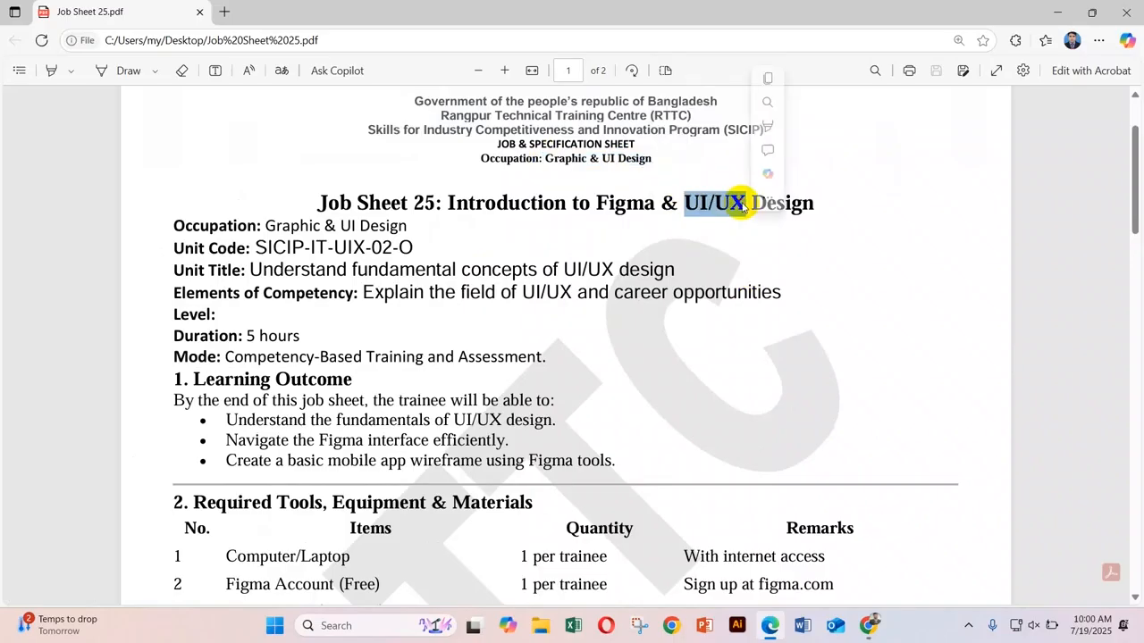
pyautogui.click(709, 199)
pyautogui.moveTo(707, 198); pyautogui.dragTo(710, 199)
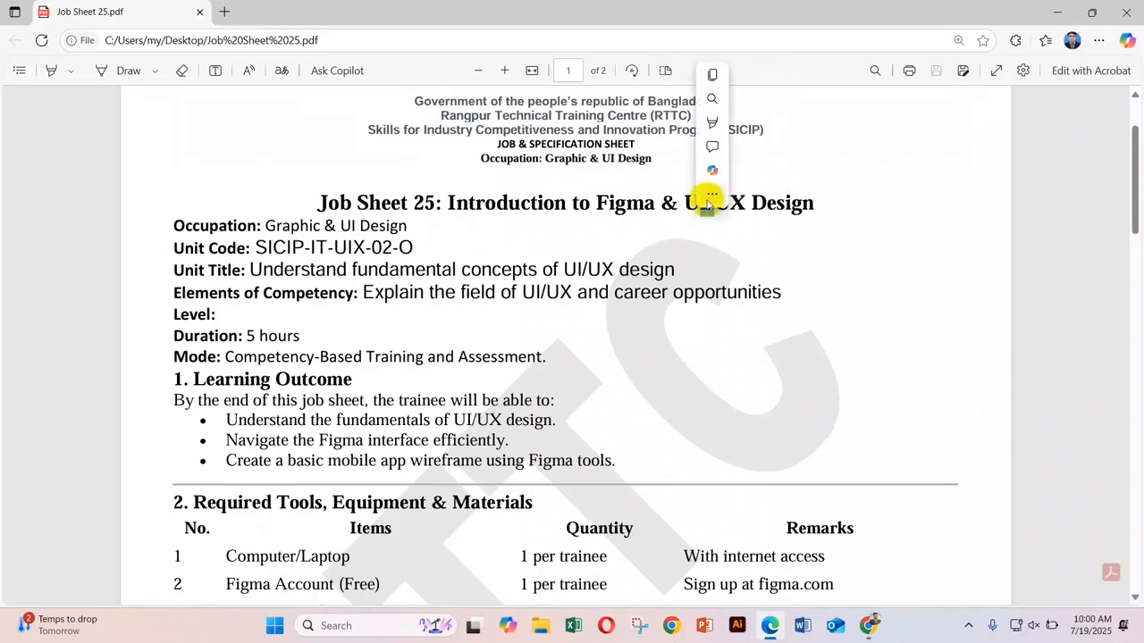
pyautogui.click(750, 234)
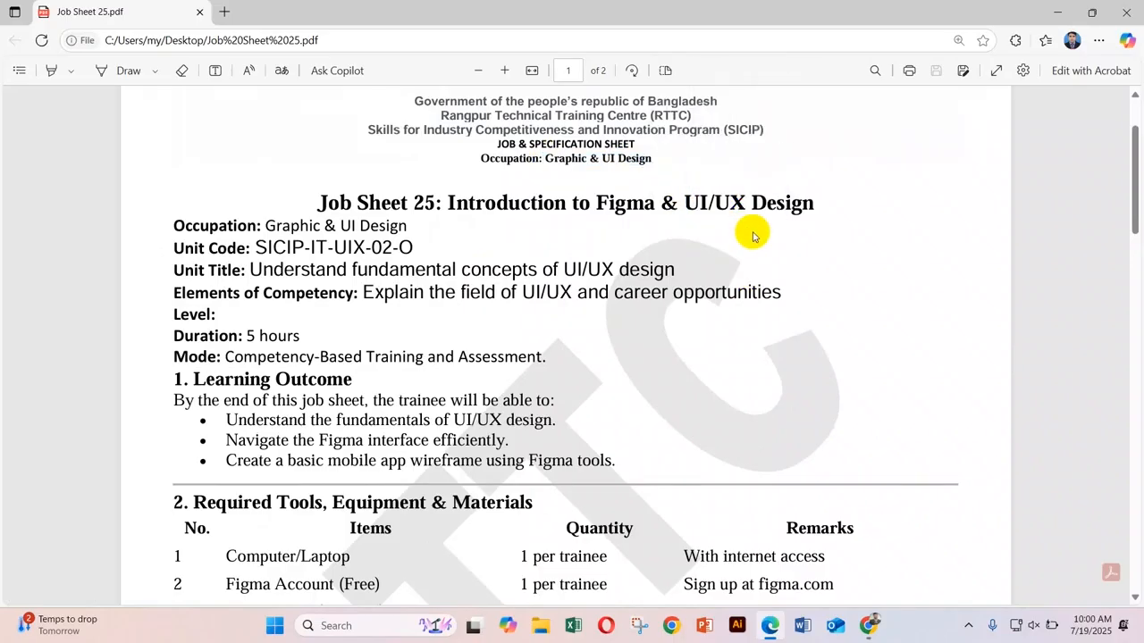
pyautogui.moveTo(703, 199); pyautogui.dragTo(750, 205)
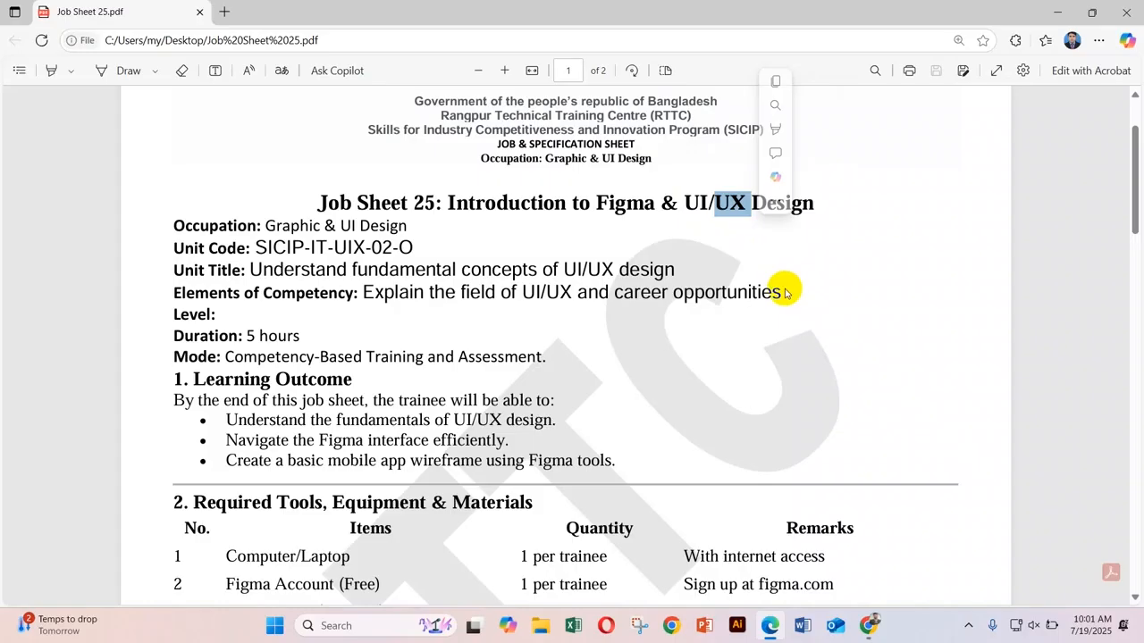
pyautogui.click(954, 329)
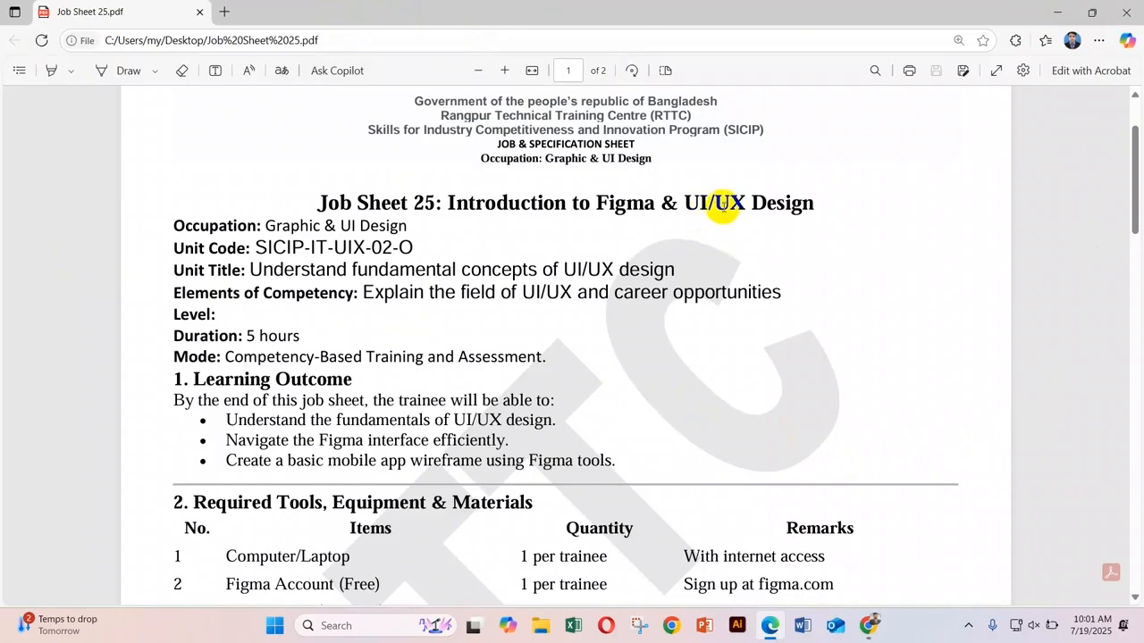
pyautogui.doubleClick(720, 204)
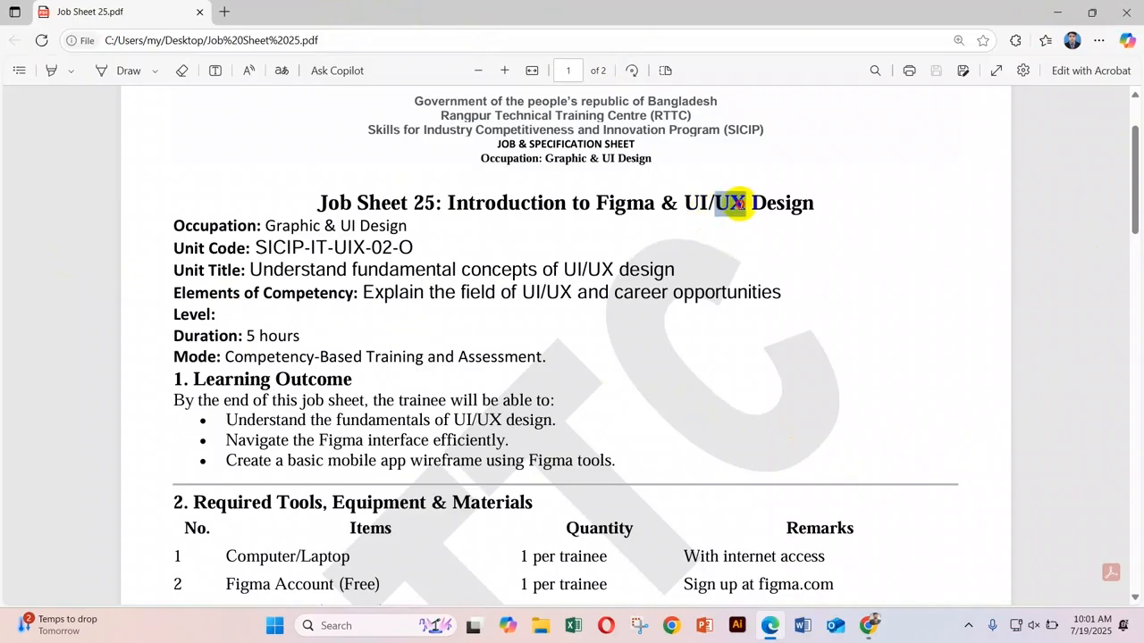
pyautogui.click(877, 279)
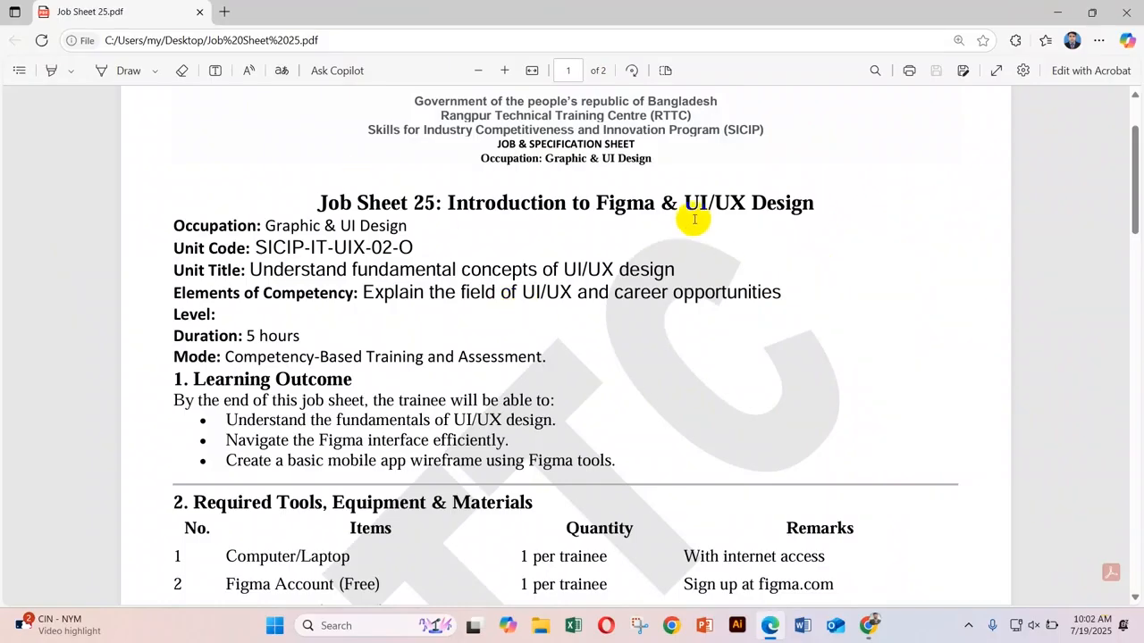
pyautogui.moveTo(726, 200); pyautogui.dragTo(749, 202)
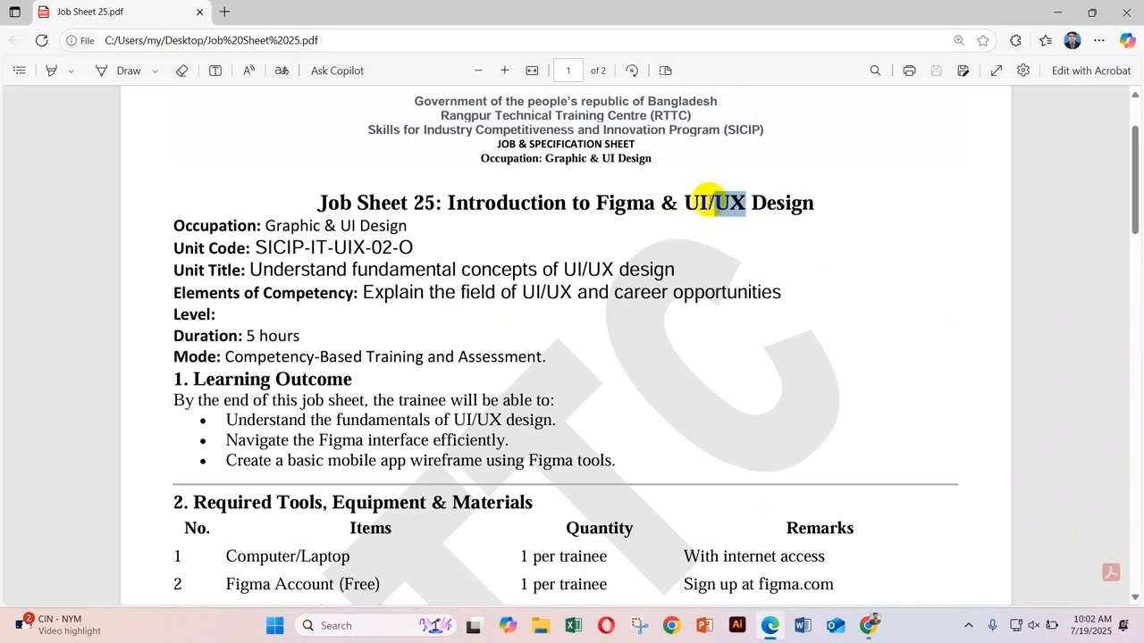
pyautogui.click(686, 202)
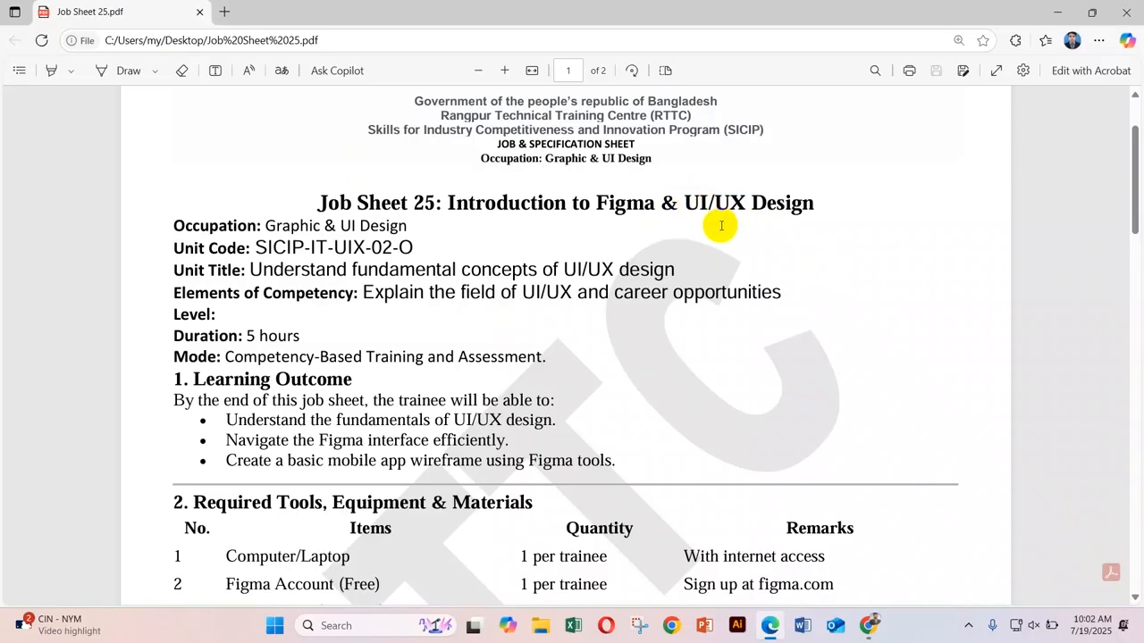
# Review the items in the job sheet's Required Tools, Equipment & Materials table, from computer to internet browser
pyautogui.scroll(-1, 534, 296)
pyautogui.scroll(1, 532, 301)
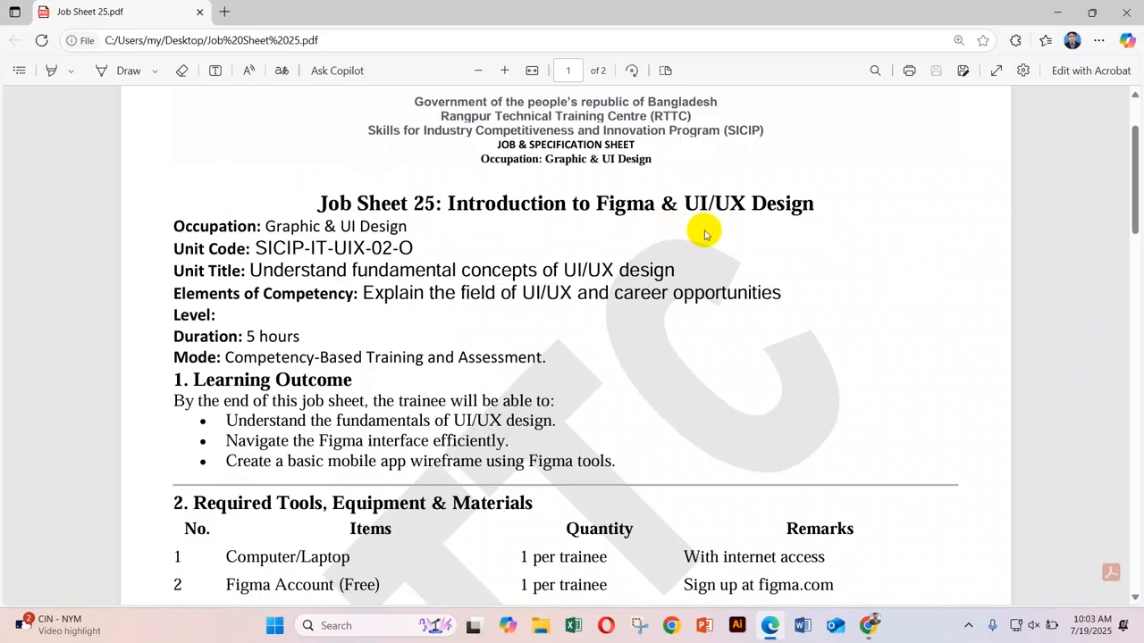
pyautogui.scroll(-2, 563, 236)
pyautogui.scroll(1, 564, 238)
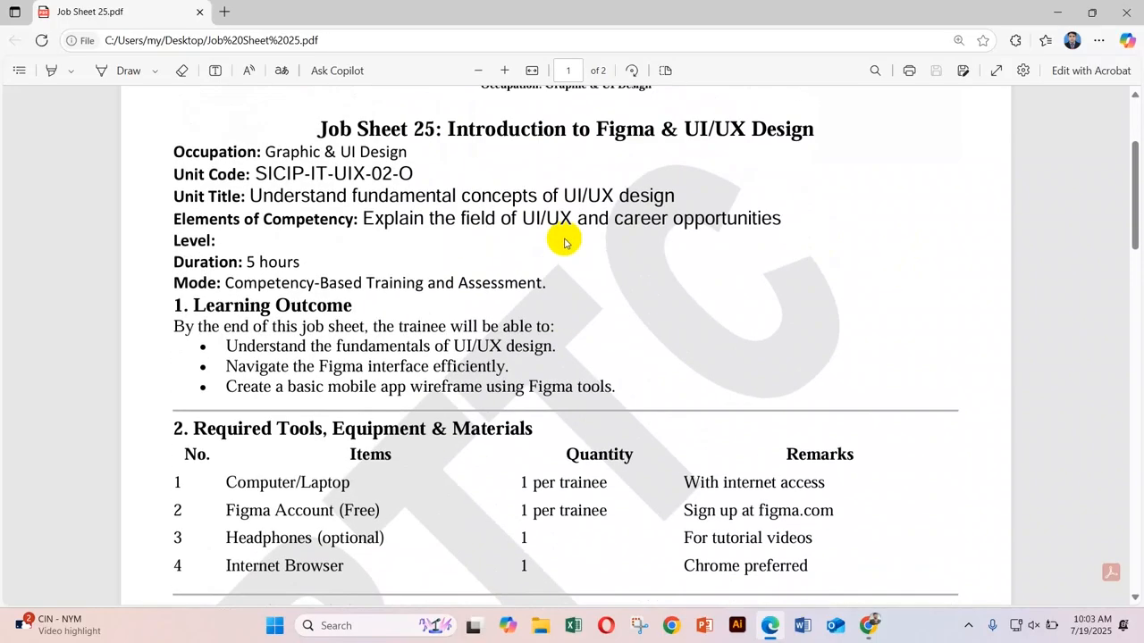
pyautogui.scroll(-2, 864, 152)
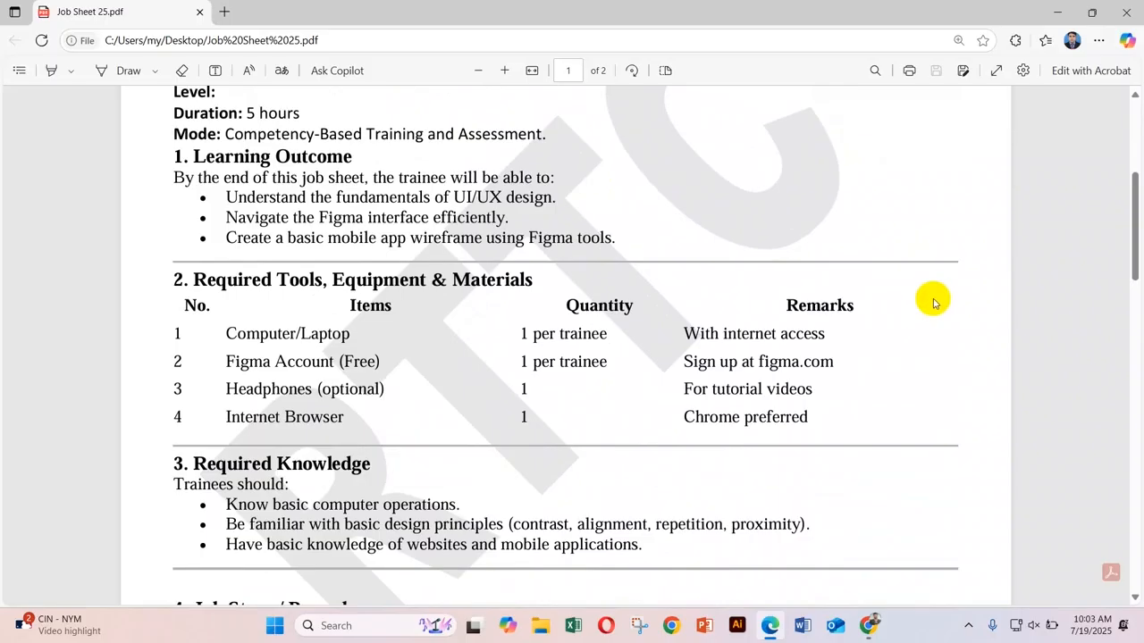
pyautogui.moveTo(236, 337); pyautogui.dragTo(383, 360)
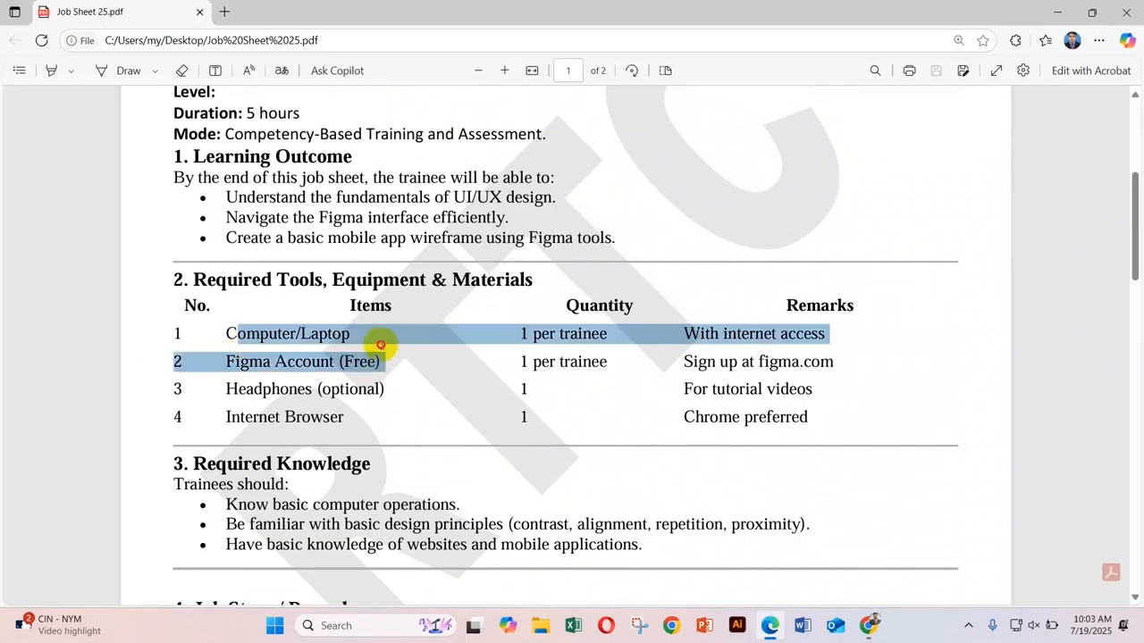
pyautogui.click(383, 356)
pyautogui.moveTo(288, 362); pyautogui.dragTo(385, 375)
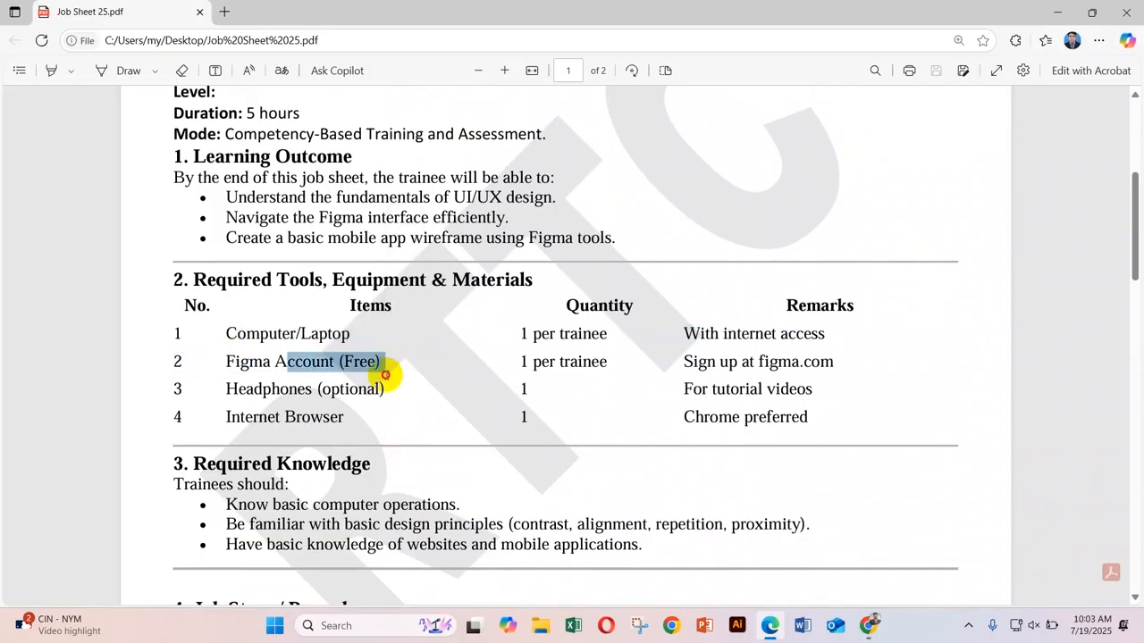
pyautogui.click(294, 390)
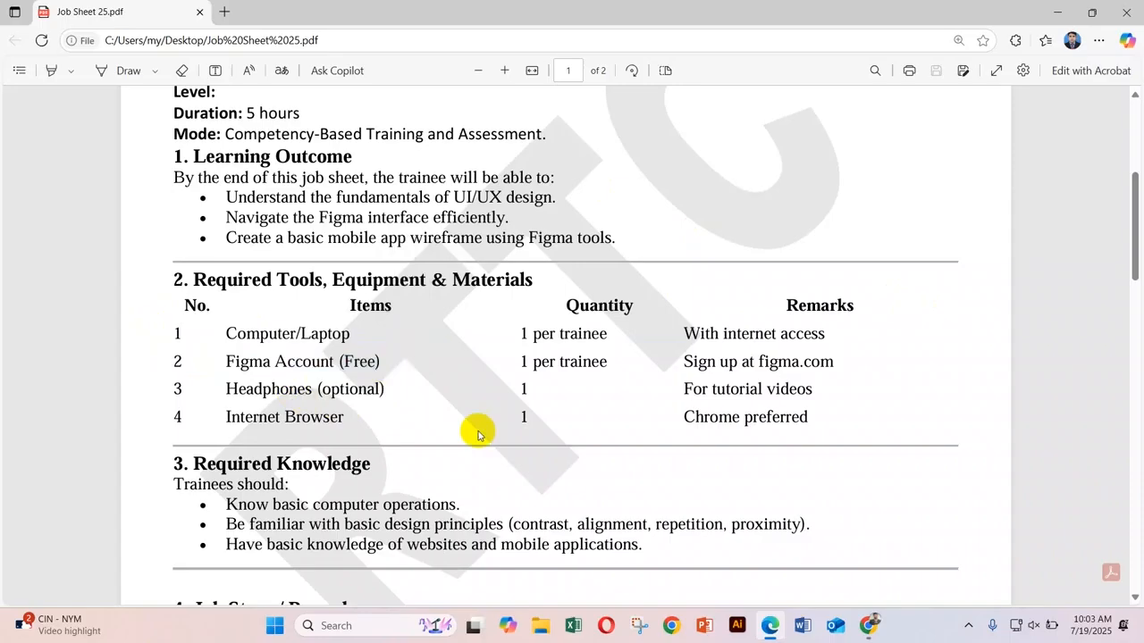
pyautogui.doubleClick(375, 391)
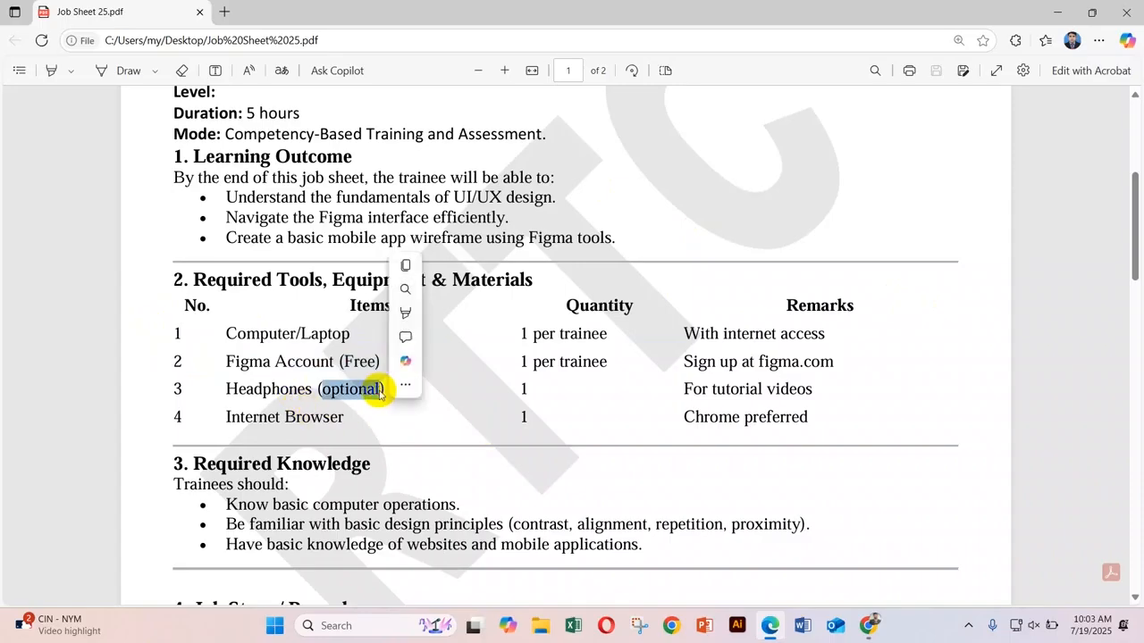
pyautogui.tripleClick(268, 419)
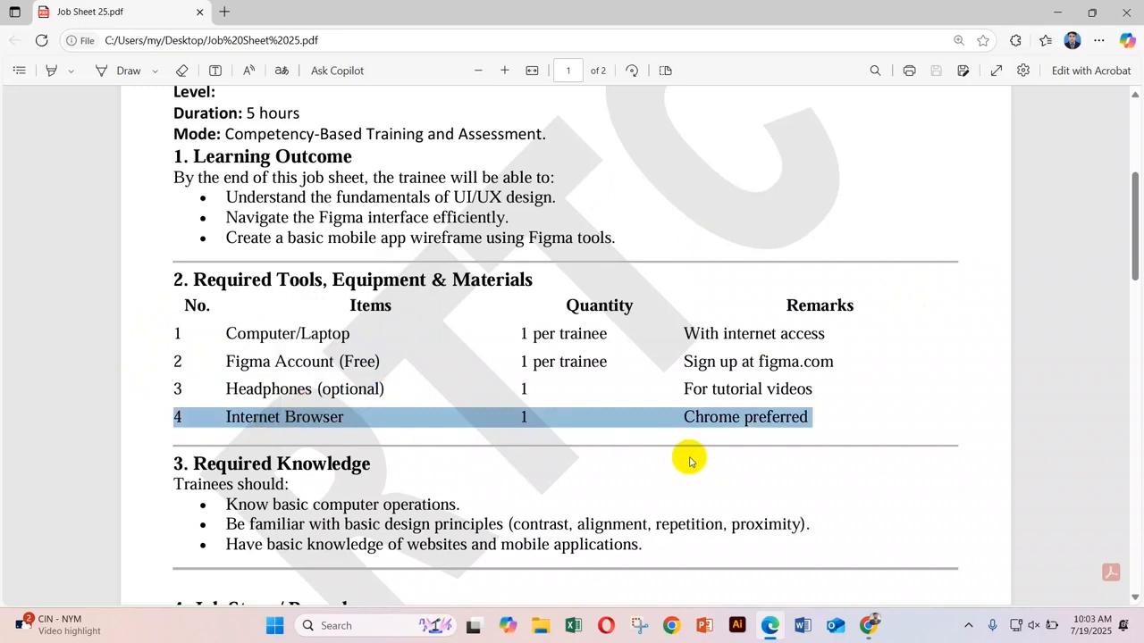
# Look over the Job Steps / Procedures section and the start of the Assessment Criteria in the job sheet
pyautogui.scroll(-4, 689, 461)
pyautogui.moveTo(197, 237); pyautogui.dragTo(320, 237)
pyautogui.click(243, 322)
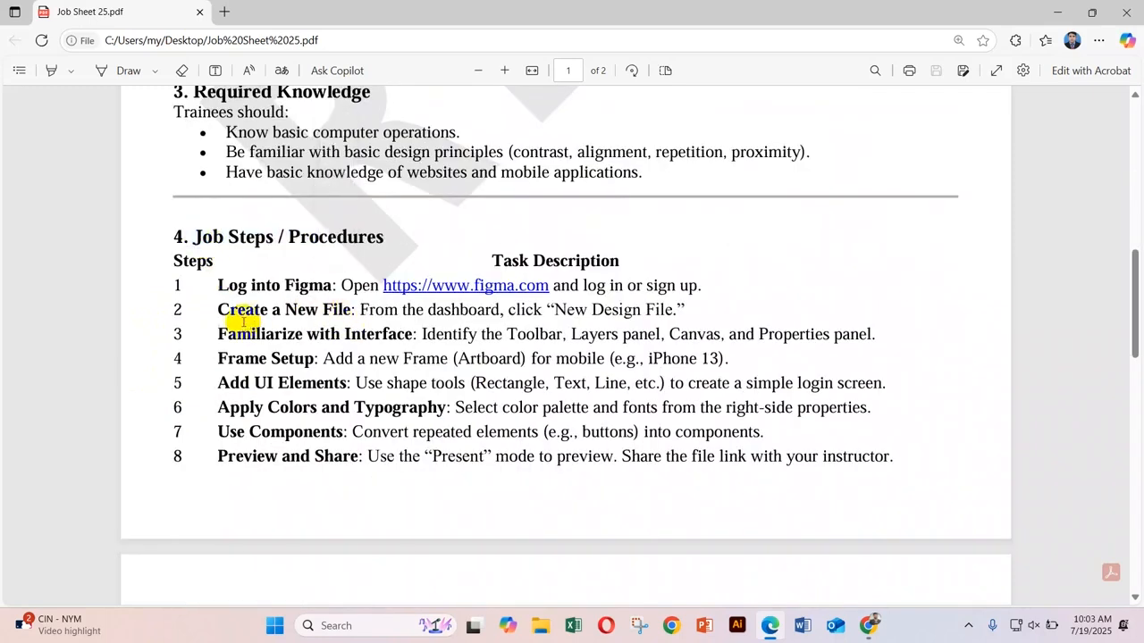
pyautogui.scroll(-1, 324, 458)
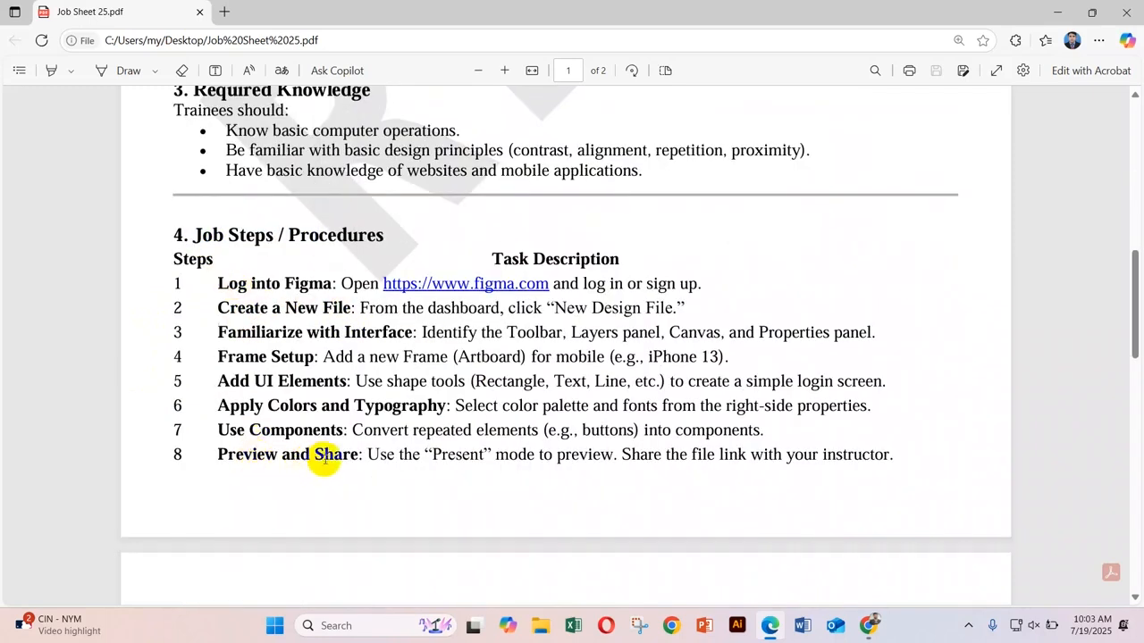
pyautogui.scroll(-2, 324, 458)
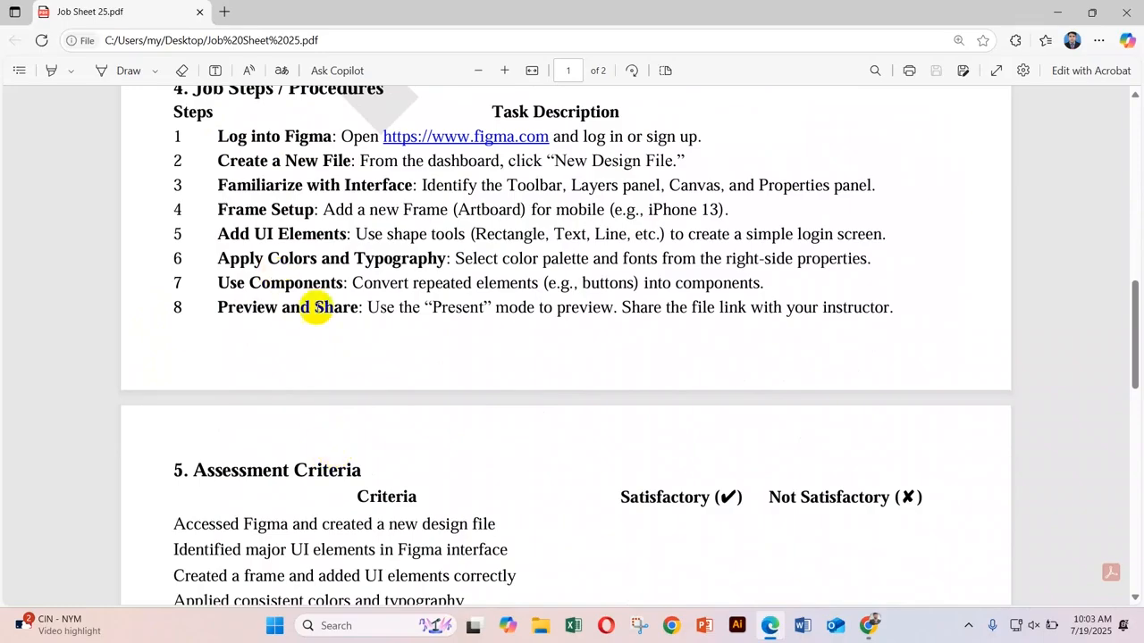
pyautogui.scroll(1, 473, 338)
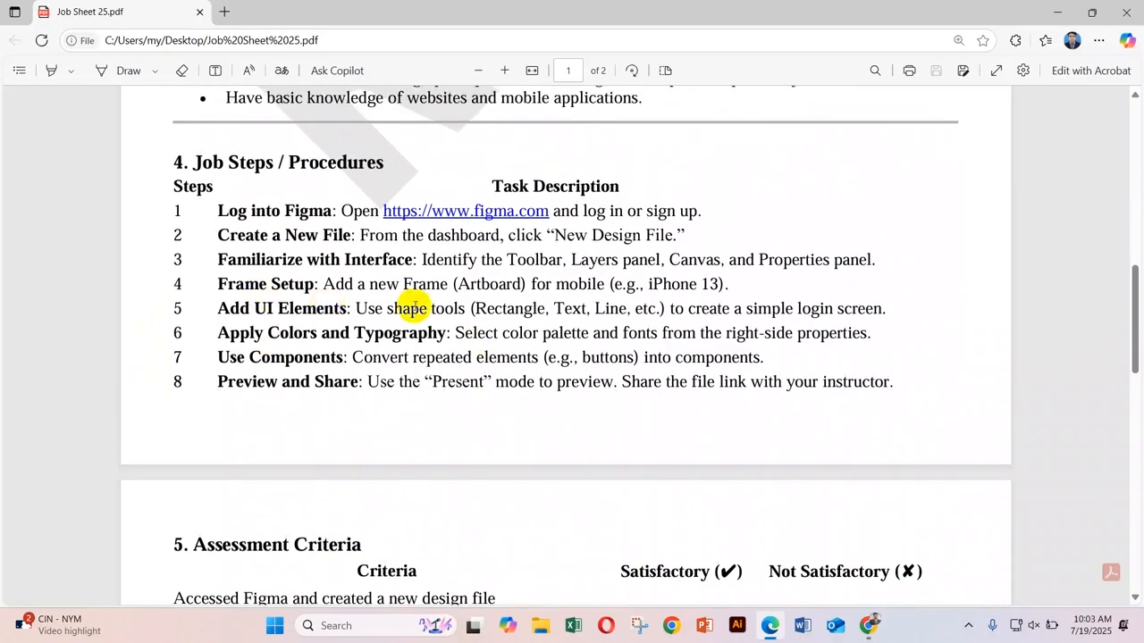
# Read the instructions of procedure steps 1 and 2, Log into Figma and Create a New File
pyautogui.moveTo(214, 211); pyautogui.dragTo(323, 217)
pyautogui.click(408, 283)
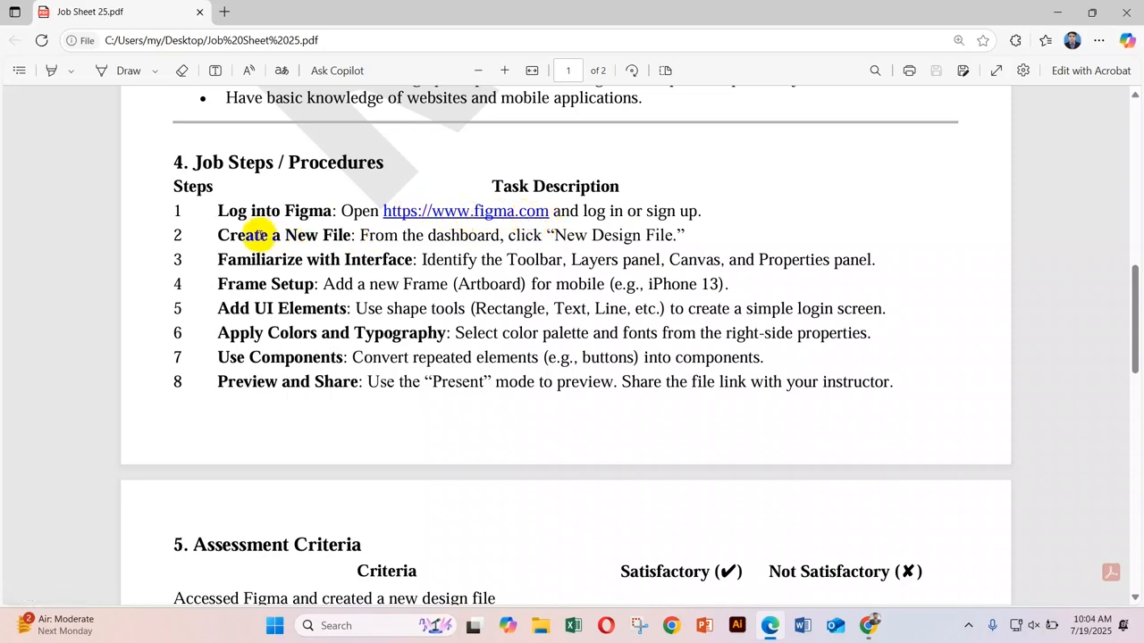
pyautogui.tripleClick(254, 234)
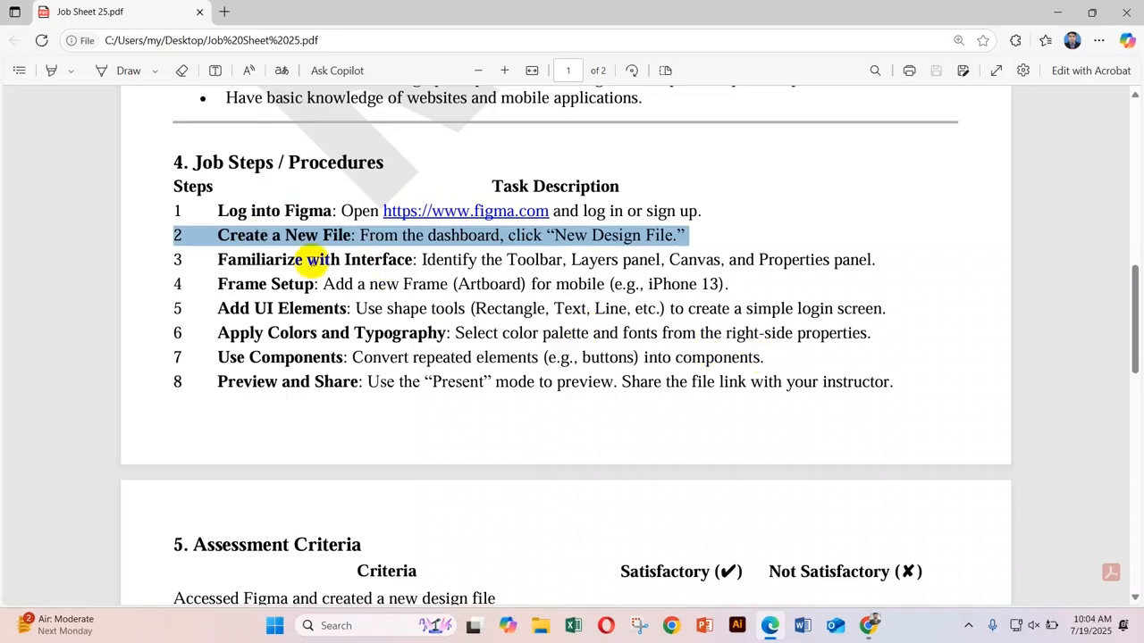
pyautogui.click(338, 237)
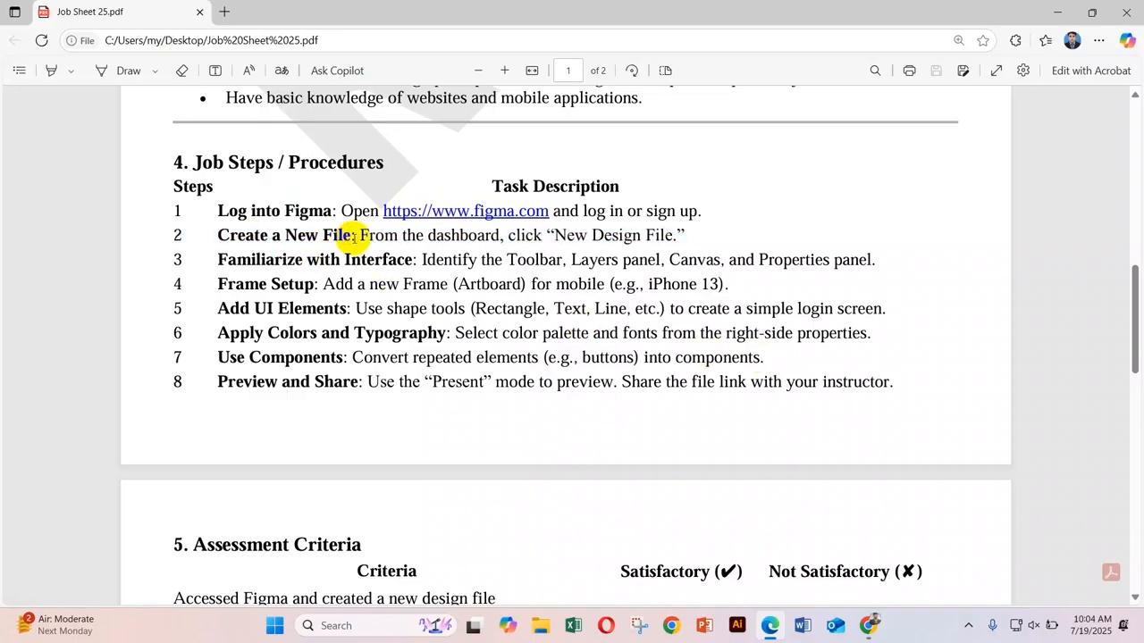
pyautogui.moveTo(353, 237); pyautogui.dragTo(208, 234)
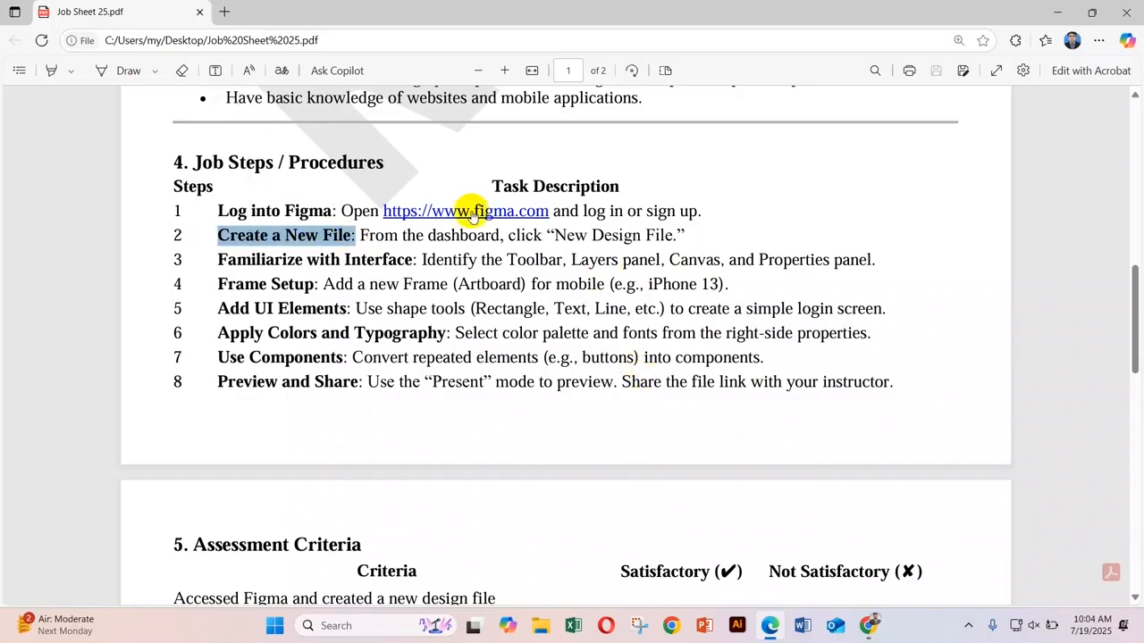
pyautogui.click(325, 242)
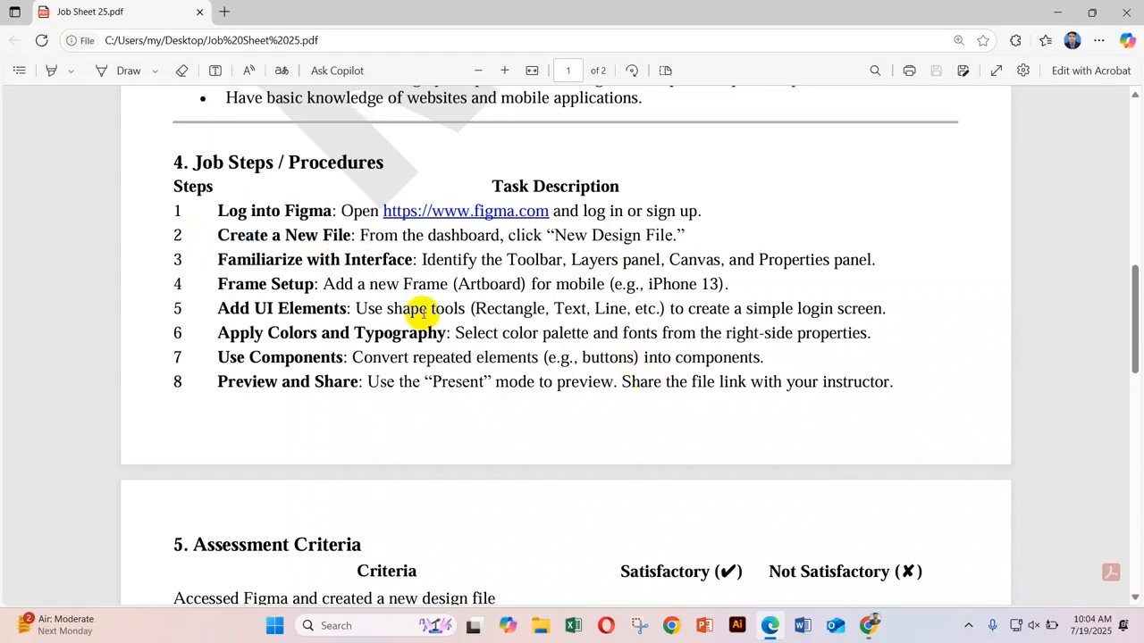
pyautogui.moveTo(358, 238); pyautogui.dragTo(496, 239)
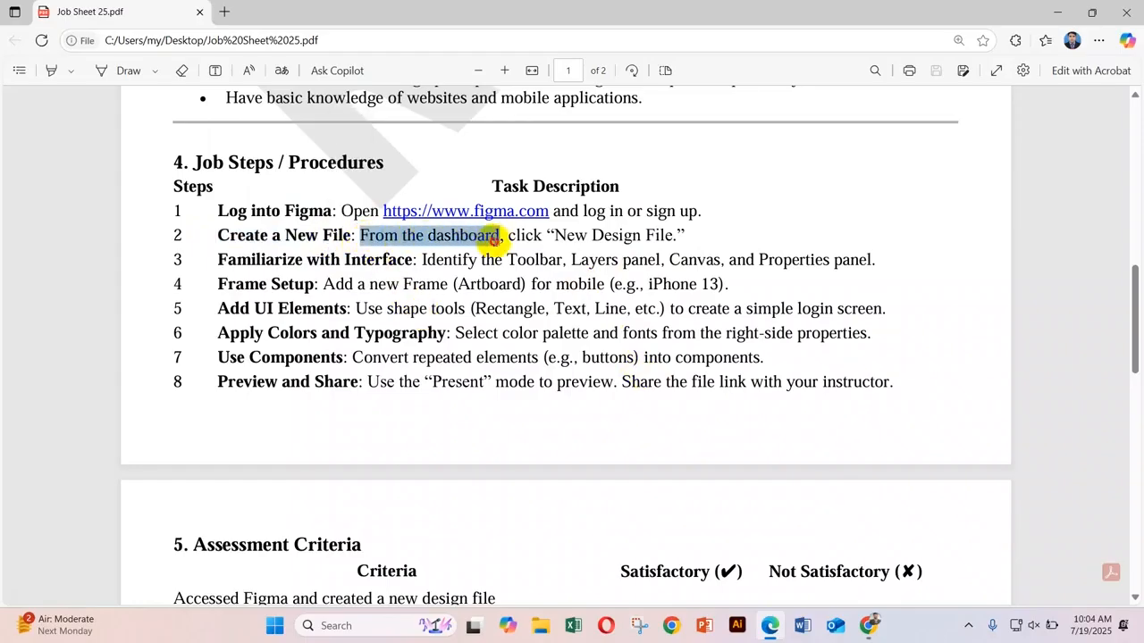
pyautogui.click(694, 236)
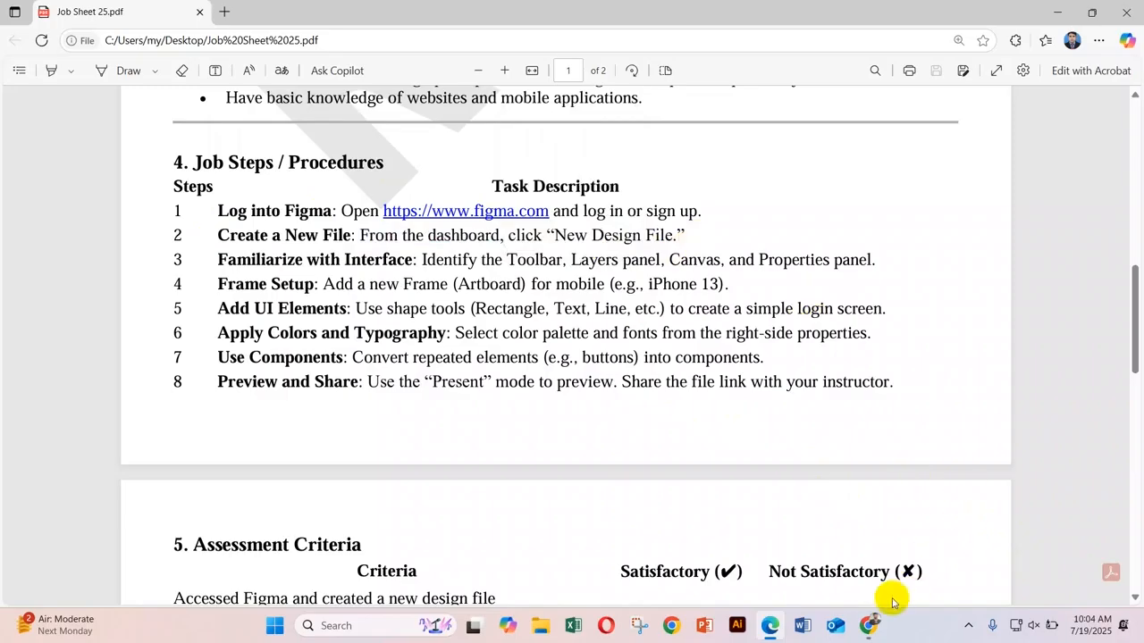
# Switch to Figma in Chrome and create a new blank design file from the dashboard
pyautogui.click(870, 626)
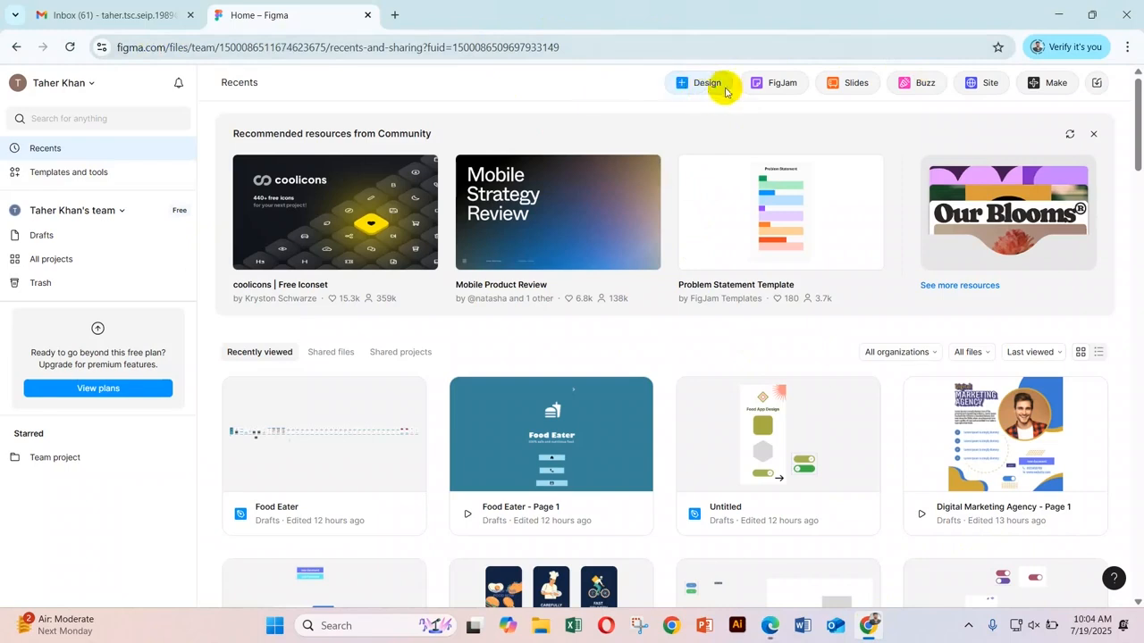
pyautogui.click(690, 86)
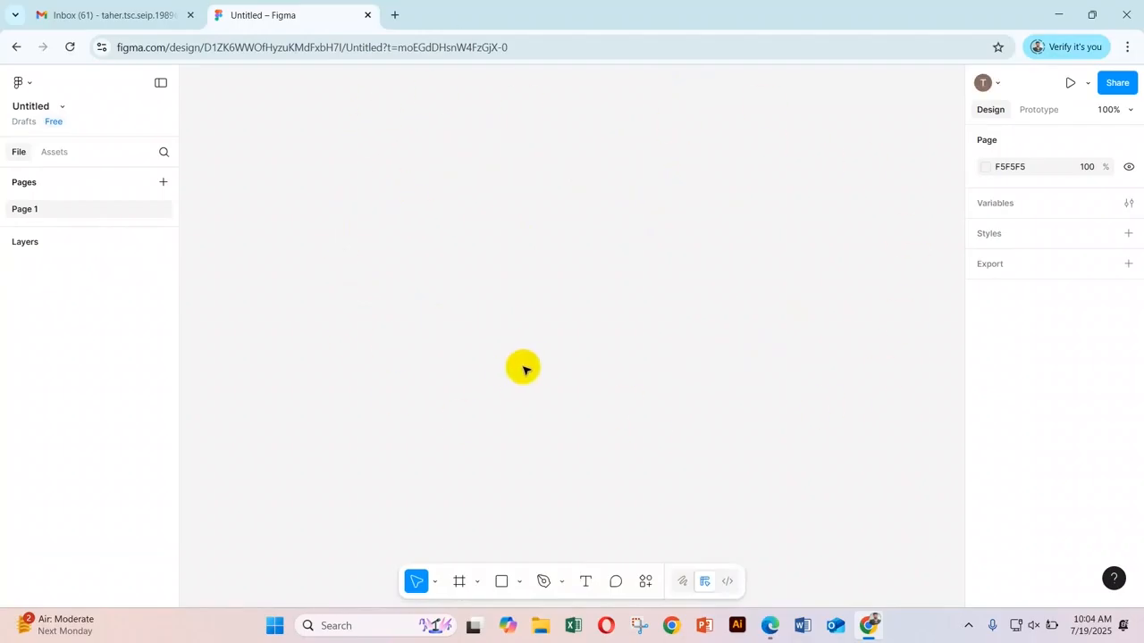
pyautogui.press('-')
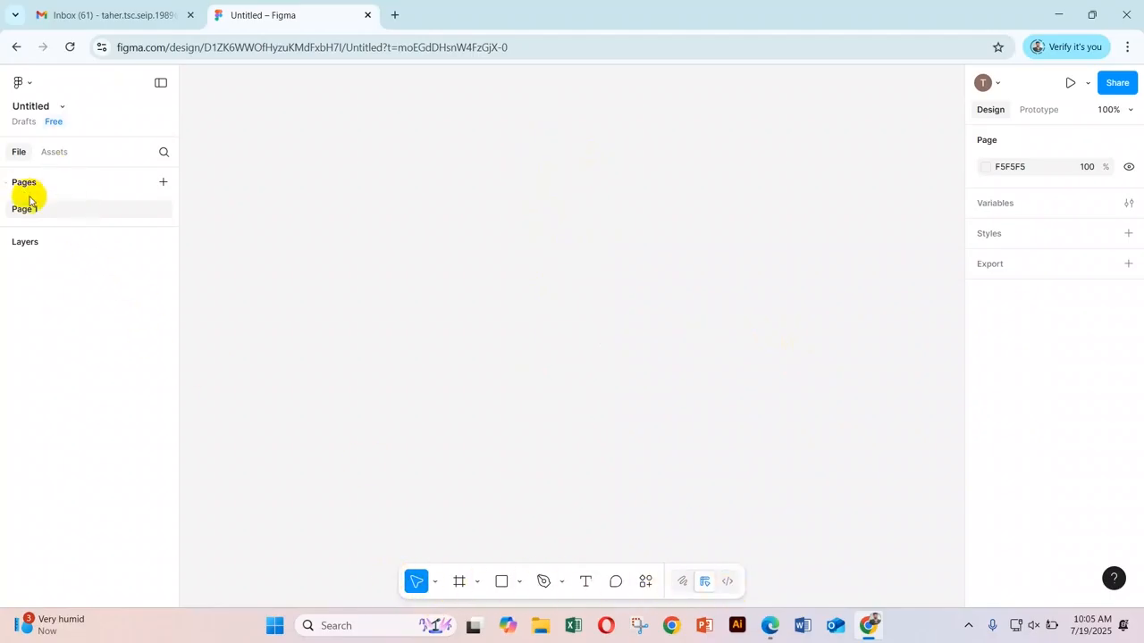
# Examine the submenus of Figma's main menu, including Edit and Arrange
pyautogui.click(22, 83)
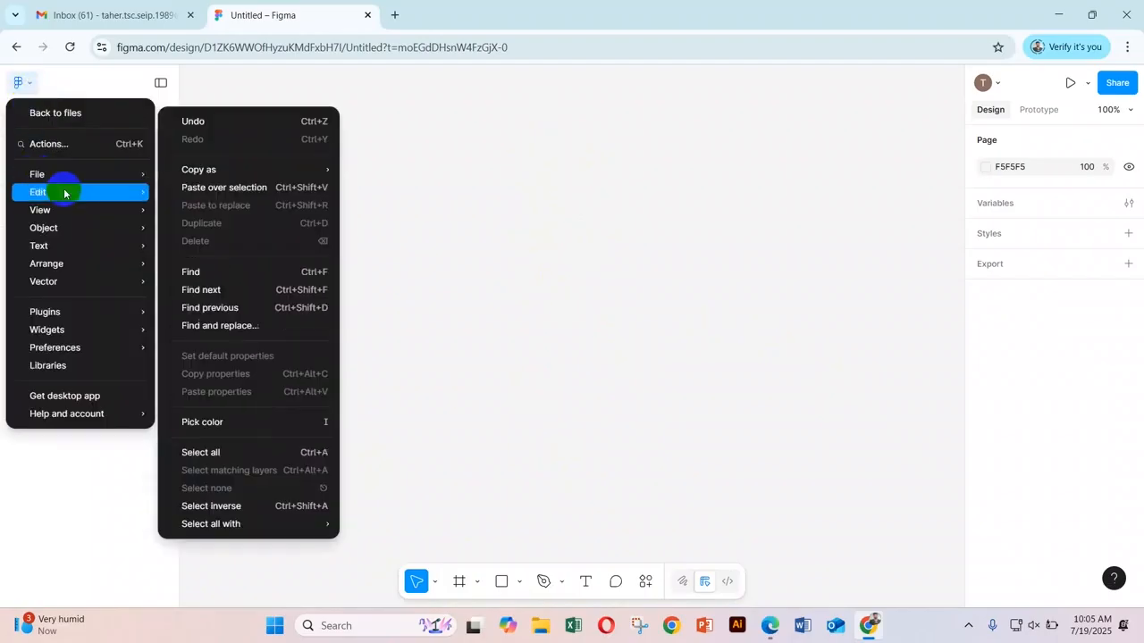
pyautogui.moveTo(63, 238)
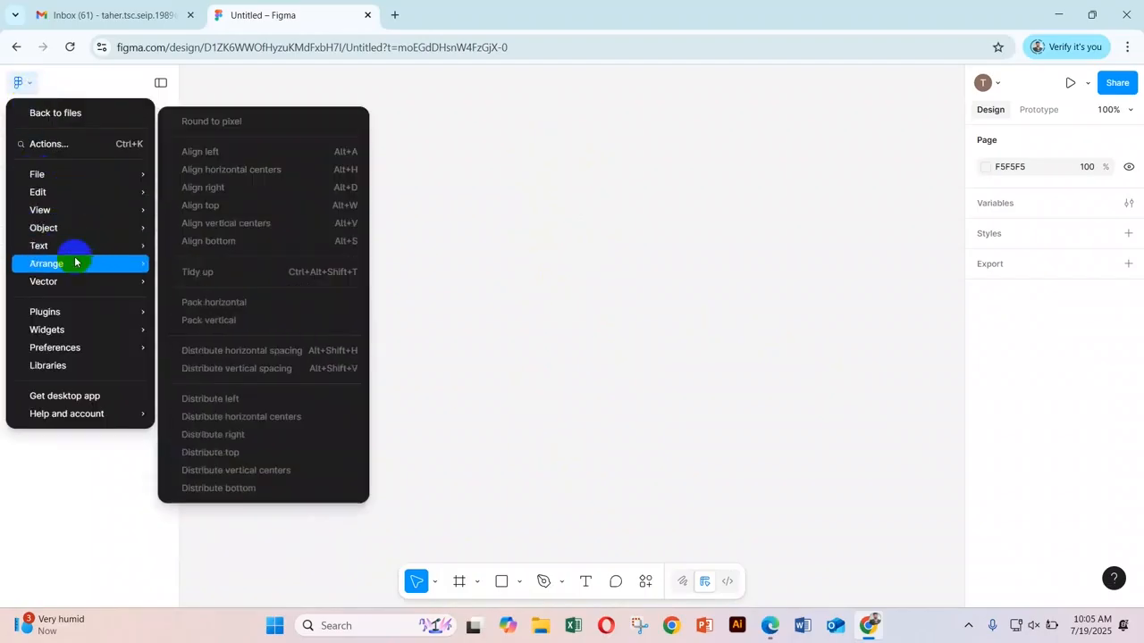
pyautogui.moveTo(89, 170)
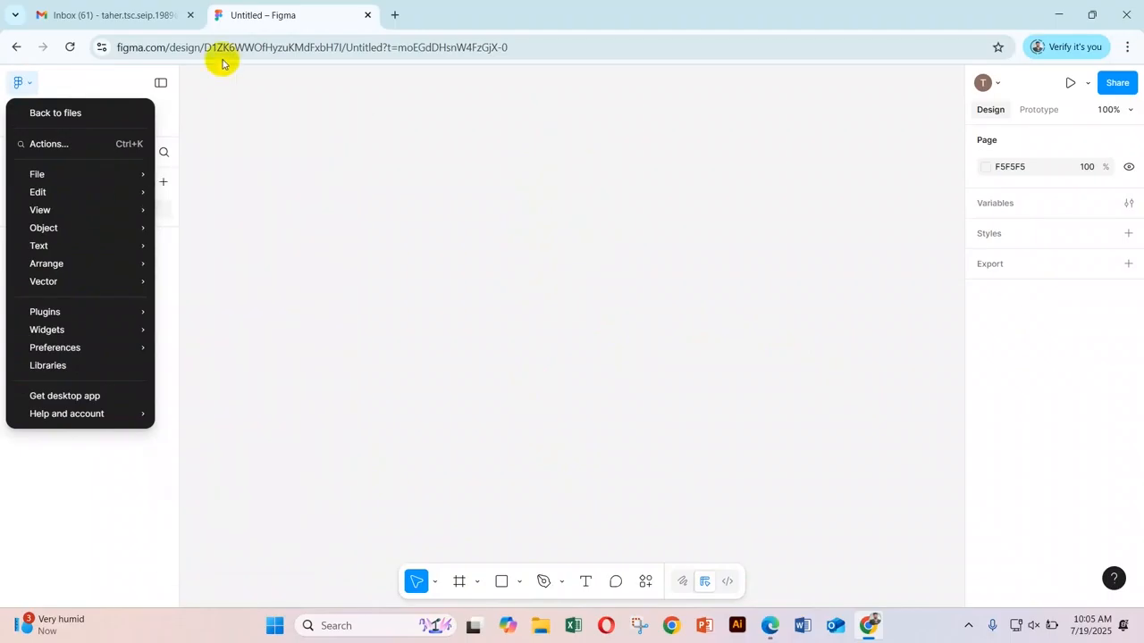
pyautogui.click(202, 89)
pyautogui.doubleClick(42, 108)
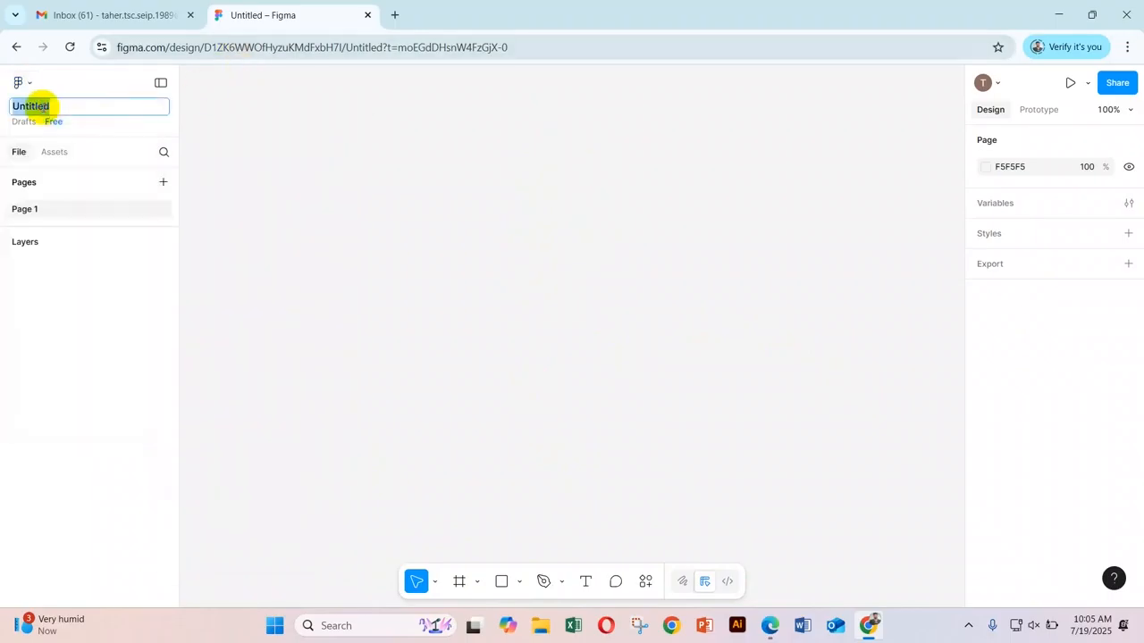
pyautogui.click(374, 219)
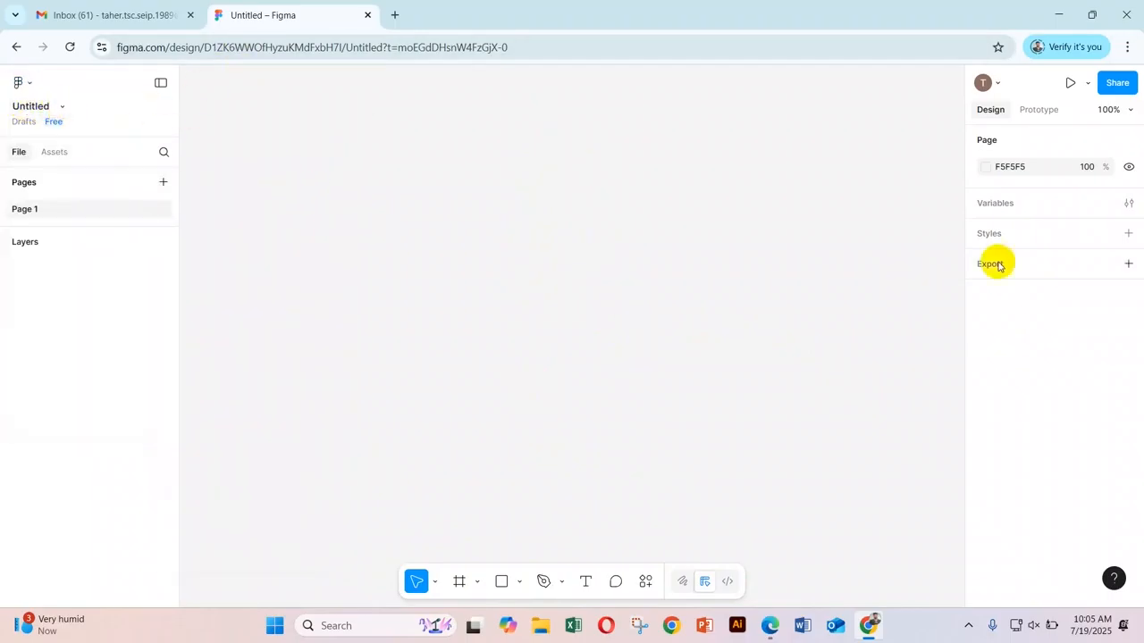
# Draw a rectangle about 250 × 337 in the middle of the canvas and delete it
pyautogui.click(501, 581)
pyautogui.moveTo(503, 207); pyautogui.dragTo(689, 458)
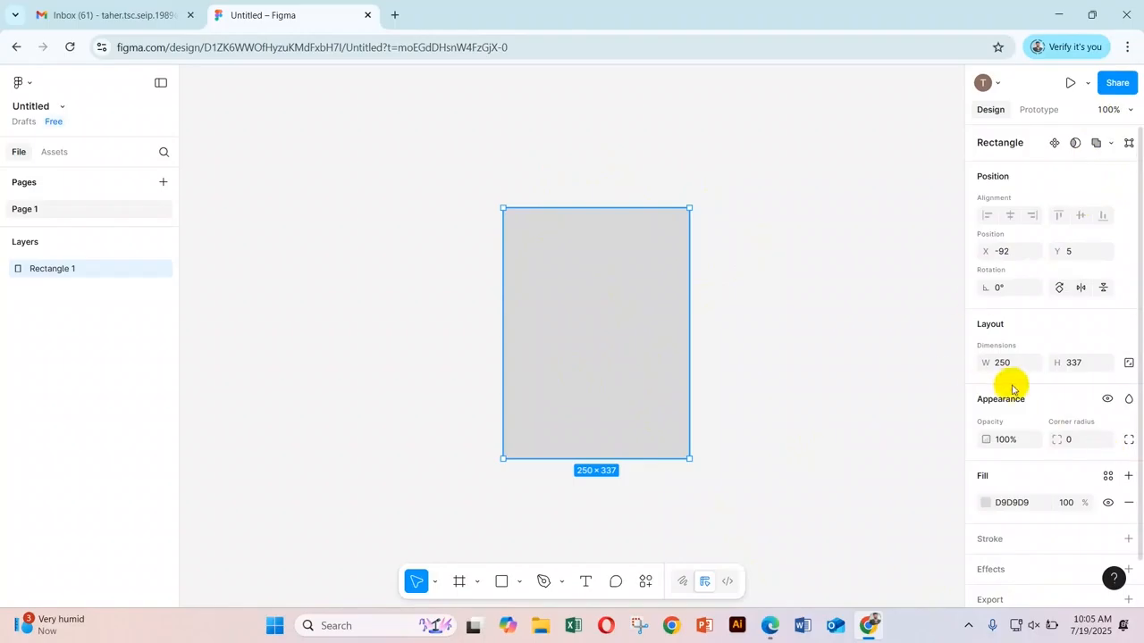
pyautogui.press('Delete')
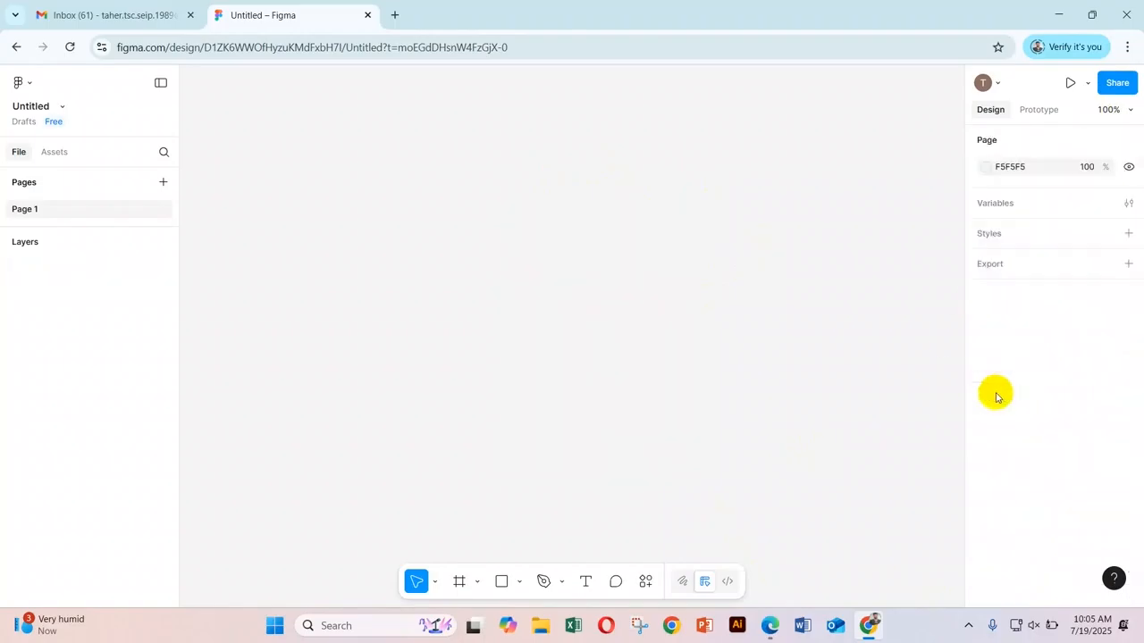
# Draw a closed six-point shape with the Pen tool and set its stroke weight to 15
pyautogui.click(545, 581)
pyautogui.click(456, 283)
pyautogui.click(572, 212)
pyautogui.click(638, 358)
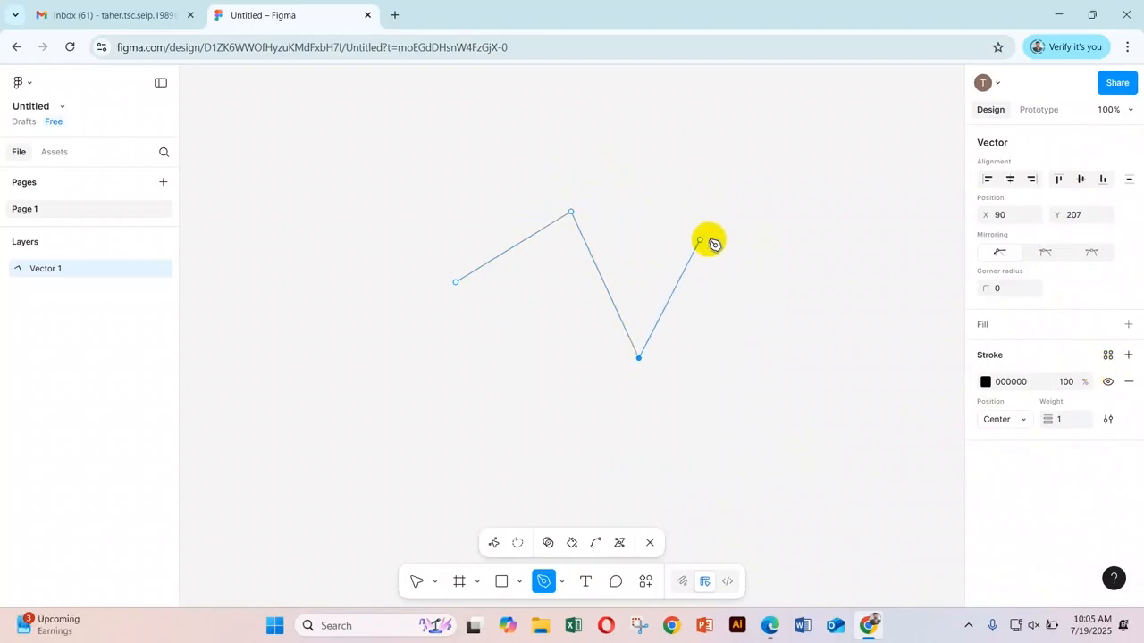
pyautogui.click(741, 403)
pyautogui.click(486, 409)
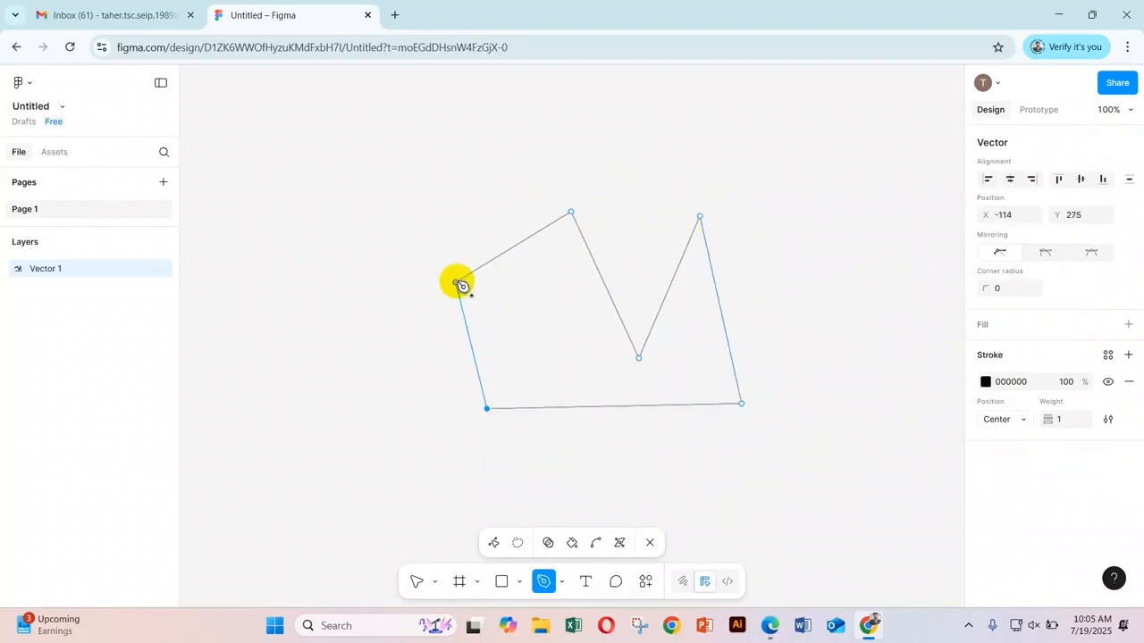
pyautogui.click(456, 283)
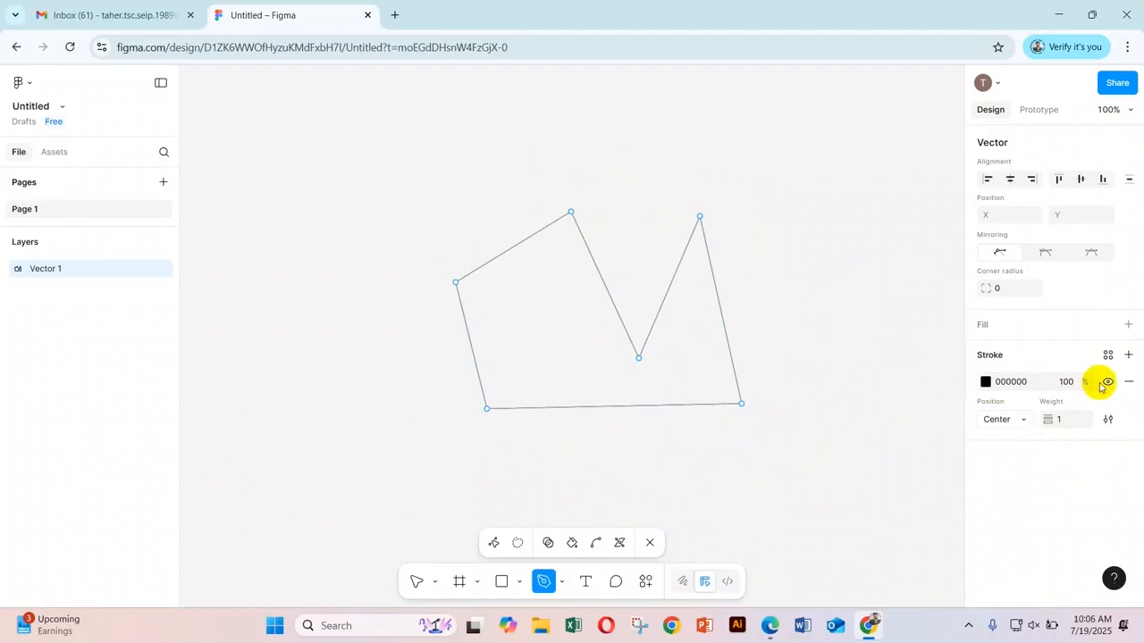
pyautogui.moveTo(1052, 420); pyautogui.dragTo(592, 335)
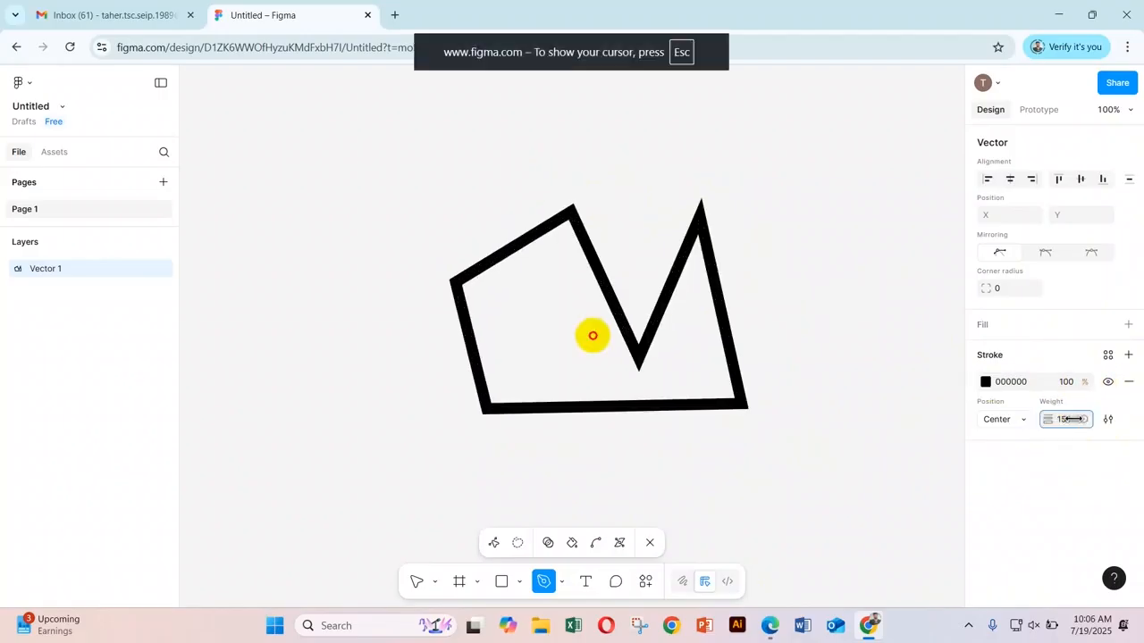
# Give the pen-drawn shape a green 58CB41 fill with its stroke hidden, and delete the shape
pyautogui.click(987, 325)
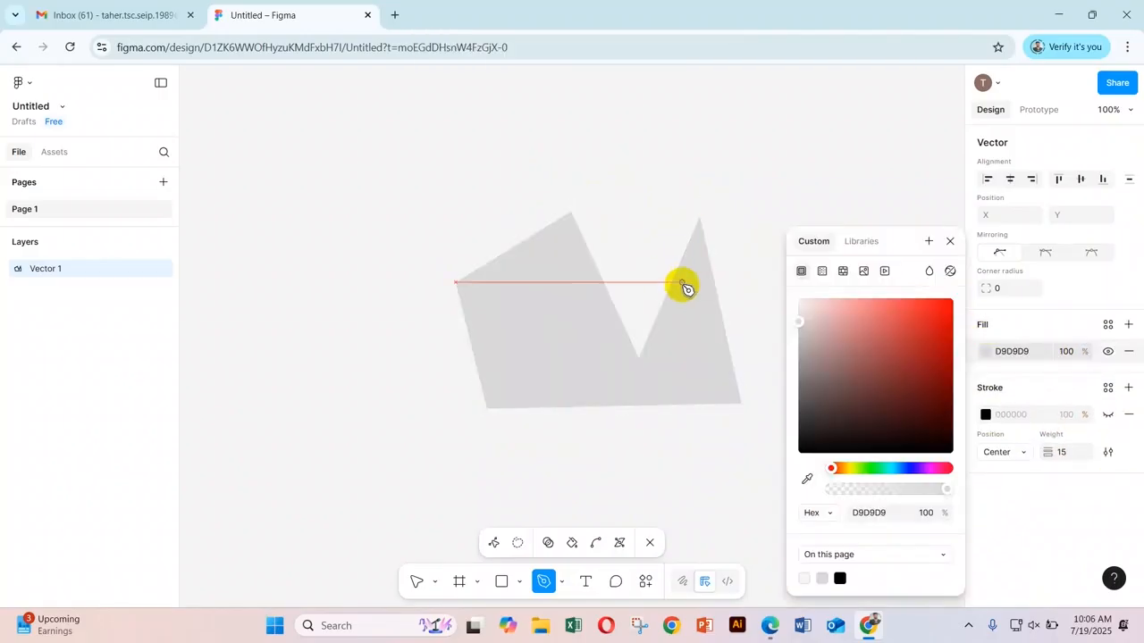
pyautogui.click(908, 350)
pyautogui.click(925, 375)
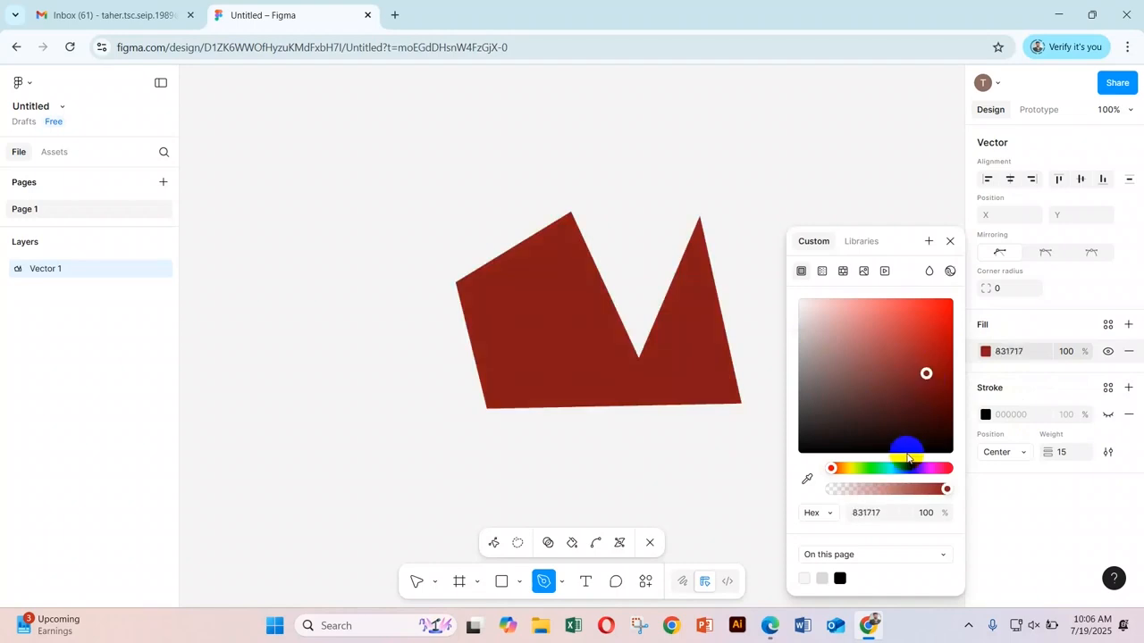
pyautogui.click(867, 468)
pyautogui.click(881, 385)
pyautogui.click(894, 343)
pyautogui.click(904, 336)
pyautogui.click(950, 241)
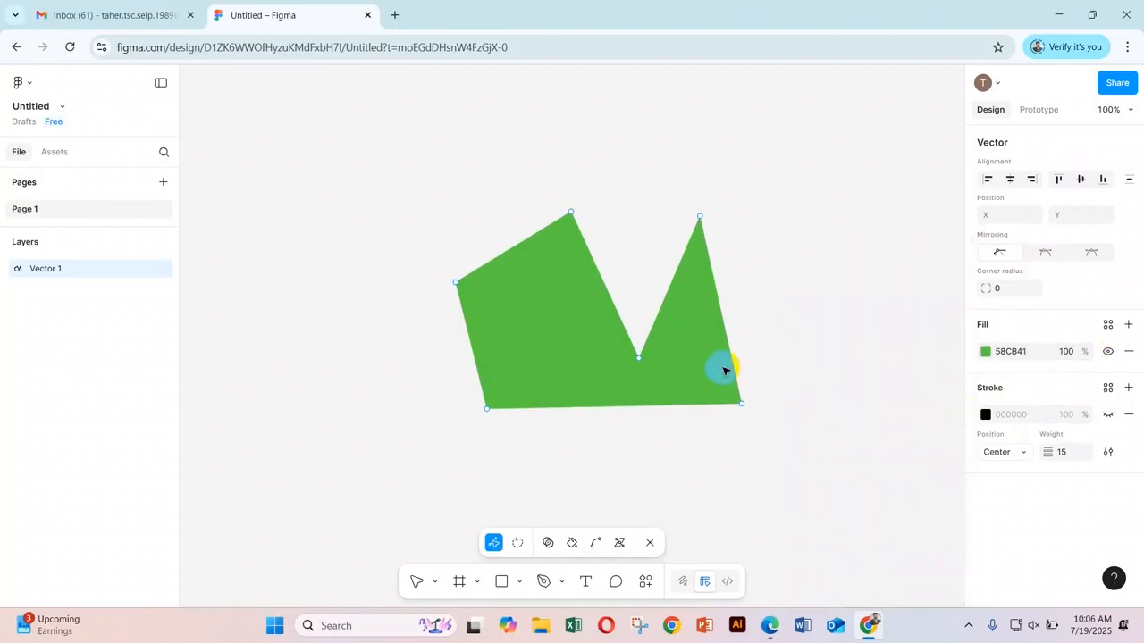
pyautogui.press('Escape')
pyautogui.press('Delete')
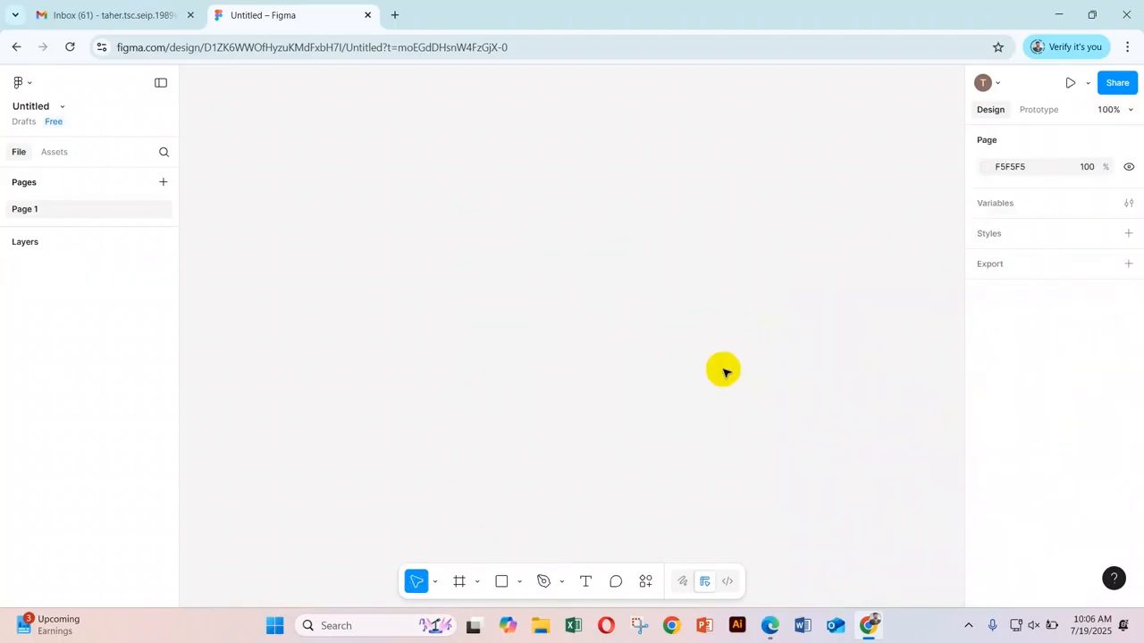
# Switch to the job sheet PDF, highlight iPhone 13 in step 4, Frame Setup, and return to Figma
pyautogui.hotkey('alt', 'Tab')
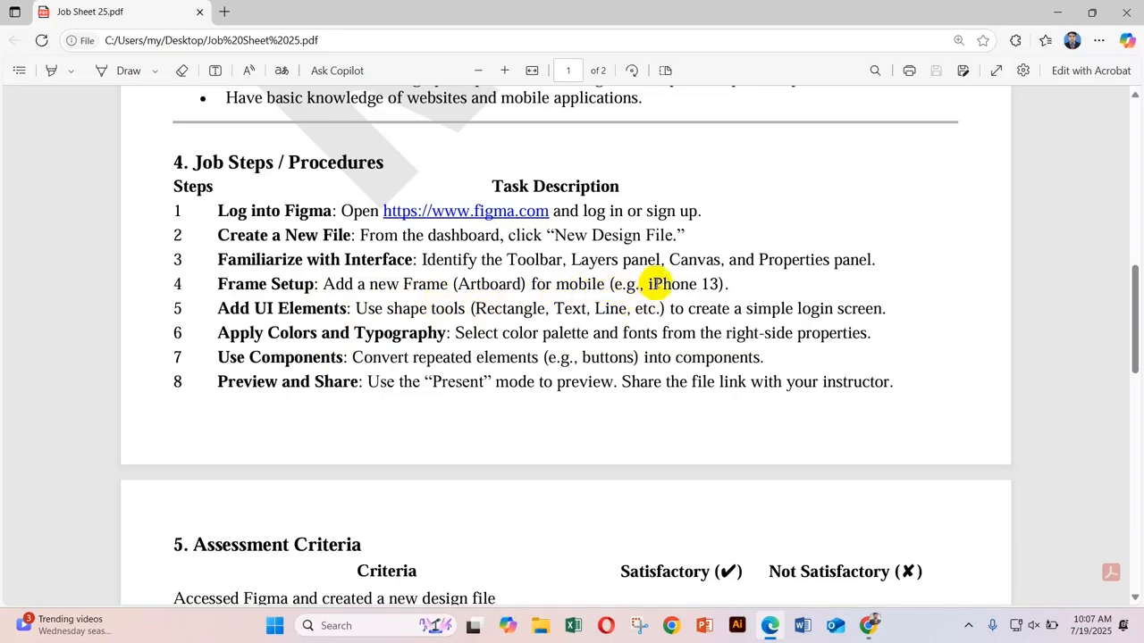
pyautogui.moveTo(648, 284); pyautogui.dragTo(713, 284)
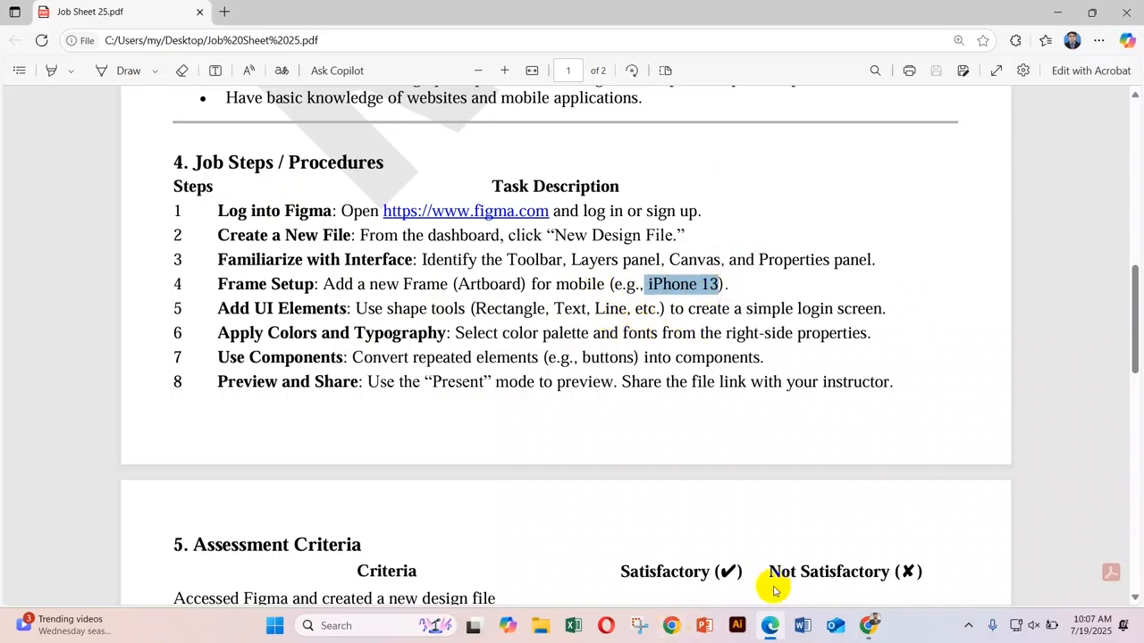
pyautogui.click(869, 625)
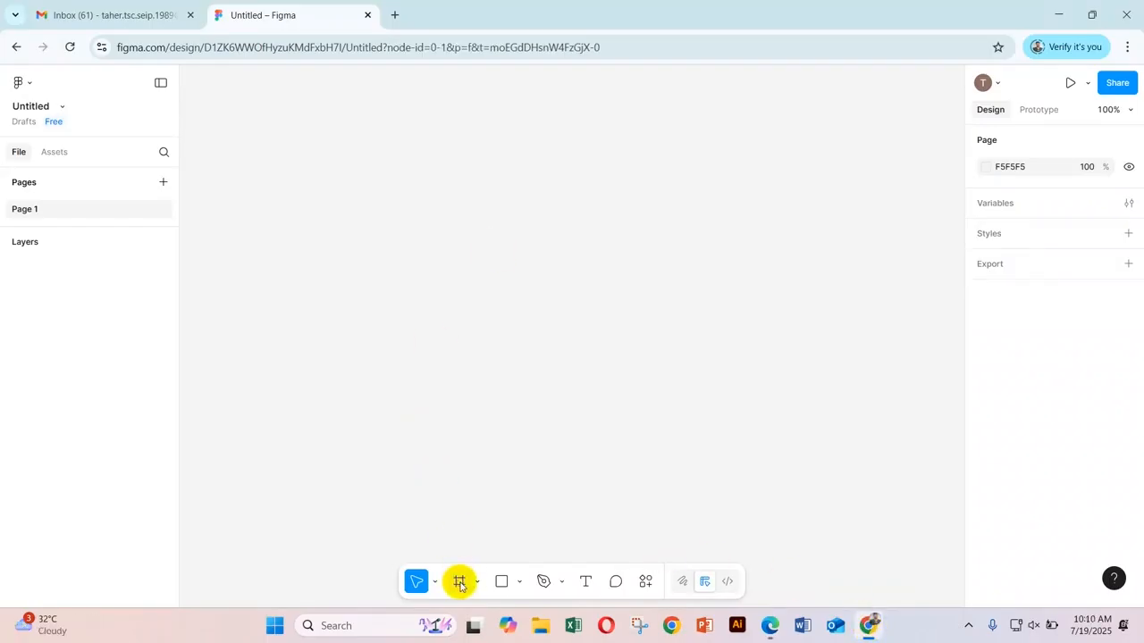
# Add a new frame to the canvas and resize it with the iPhone 13 mini preset, 375 × 812
pyautogui.click(459, 583)
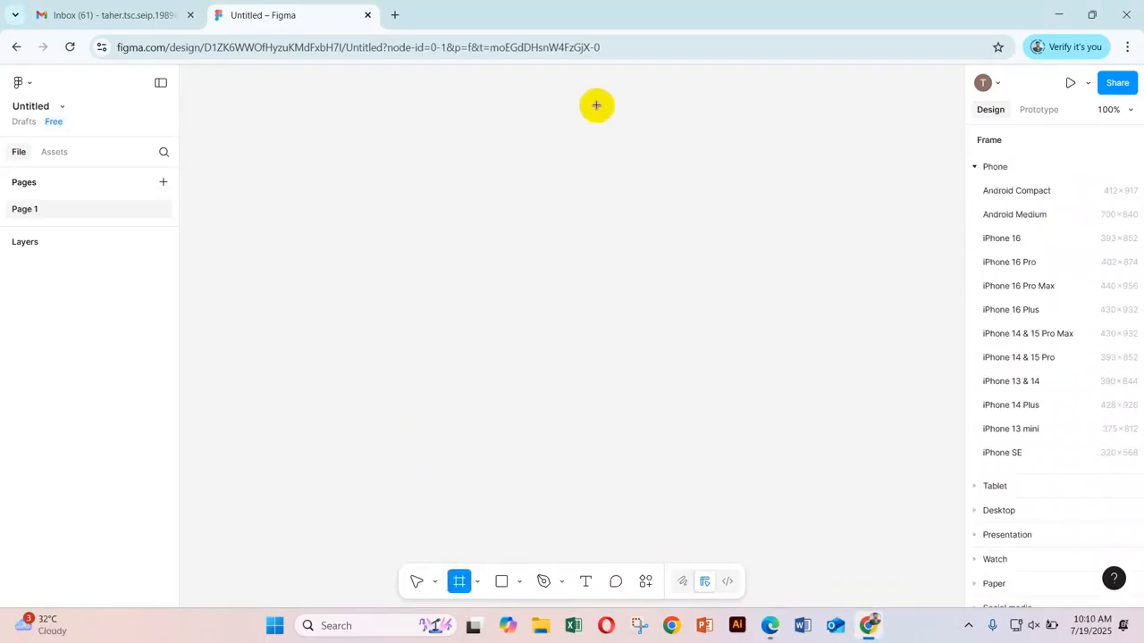
pyautogui.click(510, 223)
pyautogui.moveTo(521, 215); pyautogui.dragTo(549, 312)
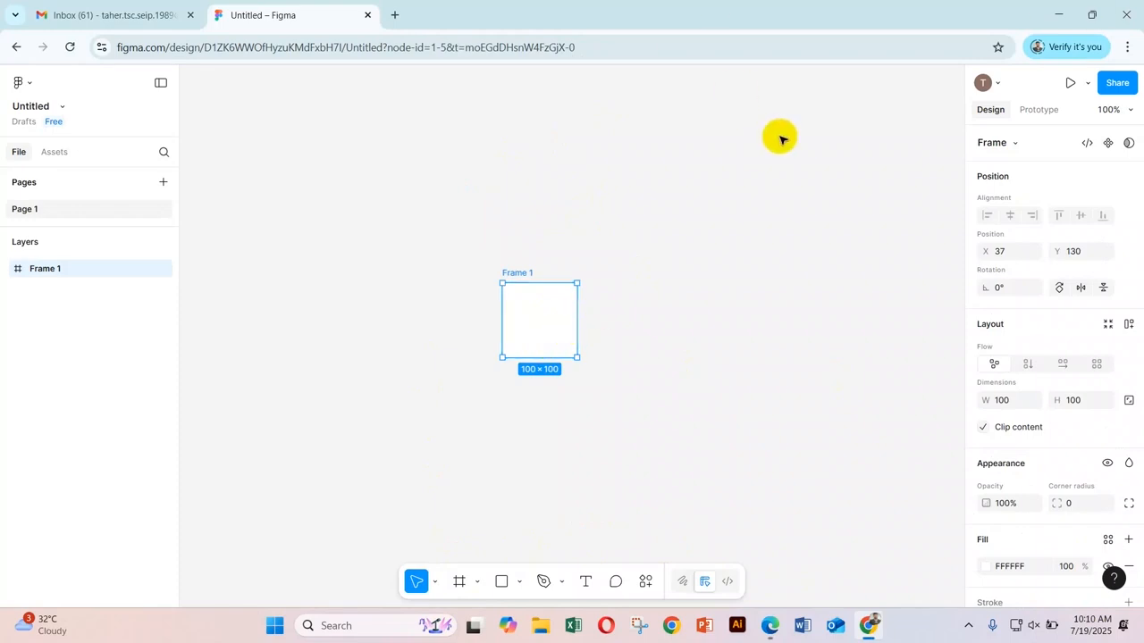
pyautogui.click(1014, 147)
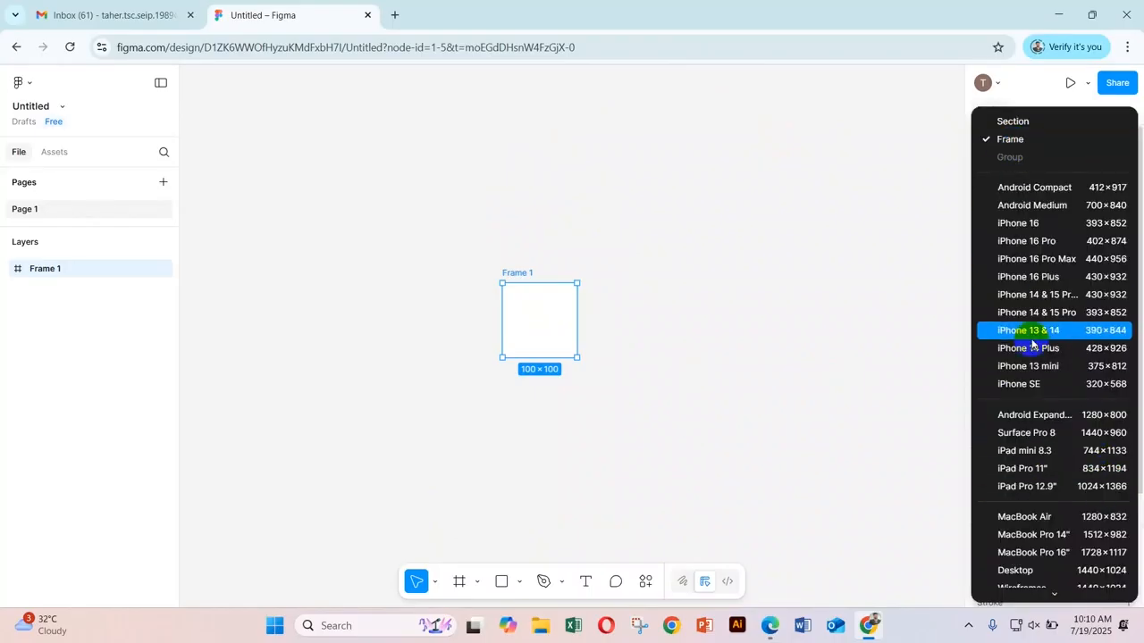
pyautogui.click(1052, 372)
pyautogui.scroll(-1, 640, 265)
pyautogui.scroll(-10, 640, 265)
pyautogui.scroll(3, 641, 265)
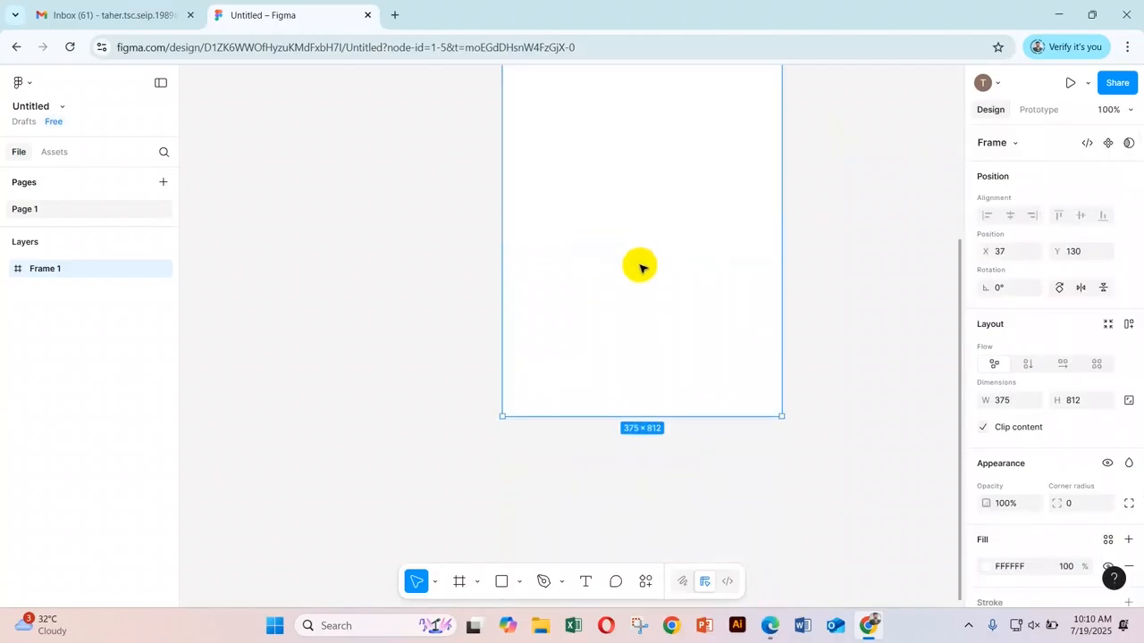
pyautogui.scroll(3, 585, 214)
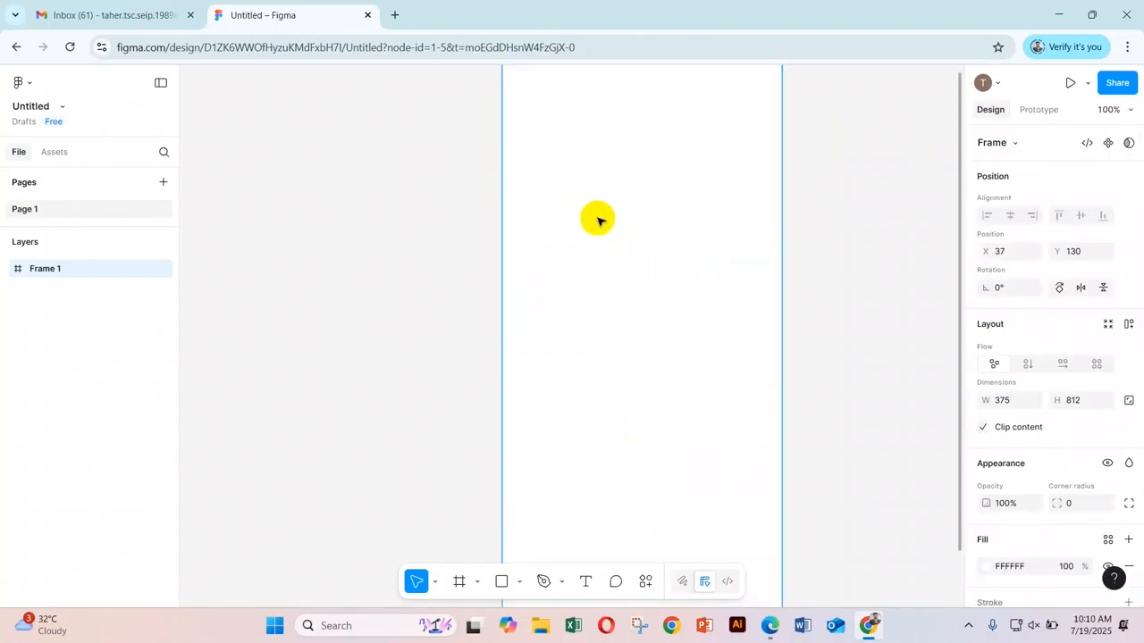
pyautogui.scroll(5, 625, 214)
# Open the Preview of the frame in its phone mockup and close it again
pyautogui.click(1087, 83)
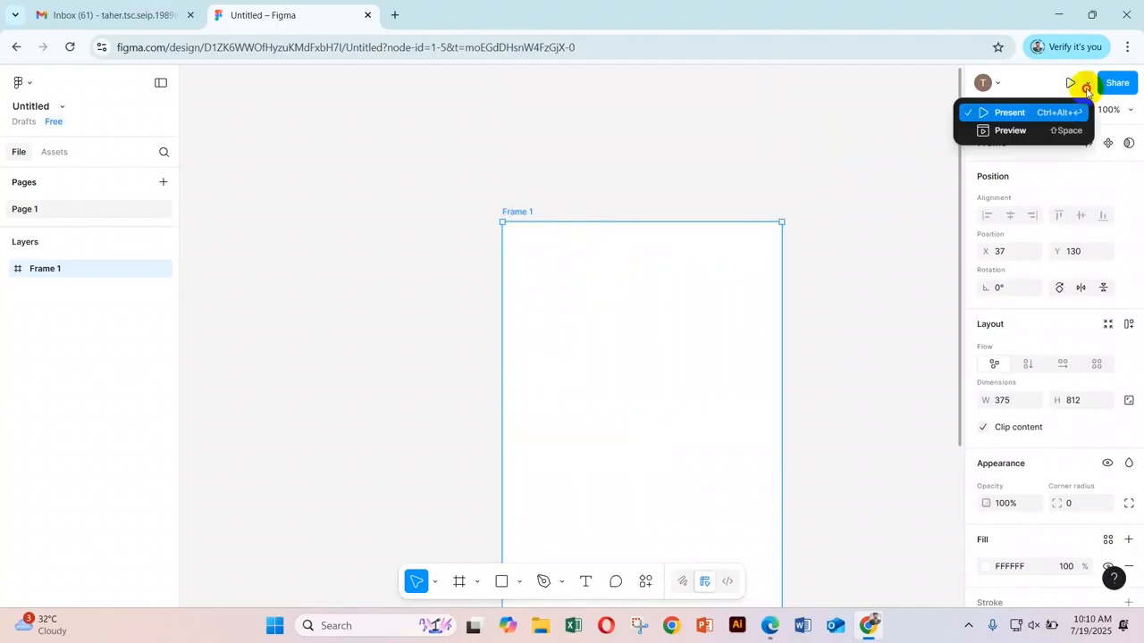
pyautogui.click(1012, 130)
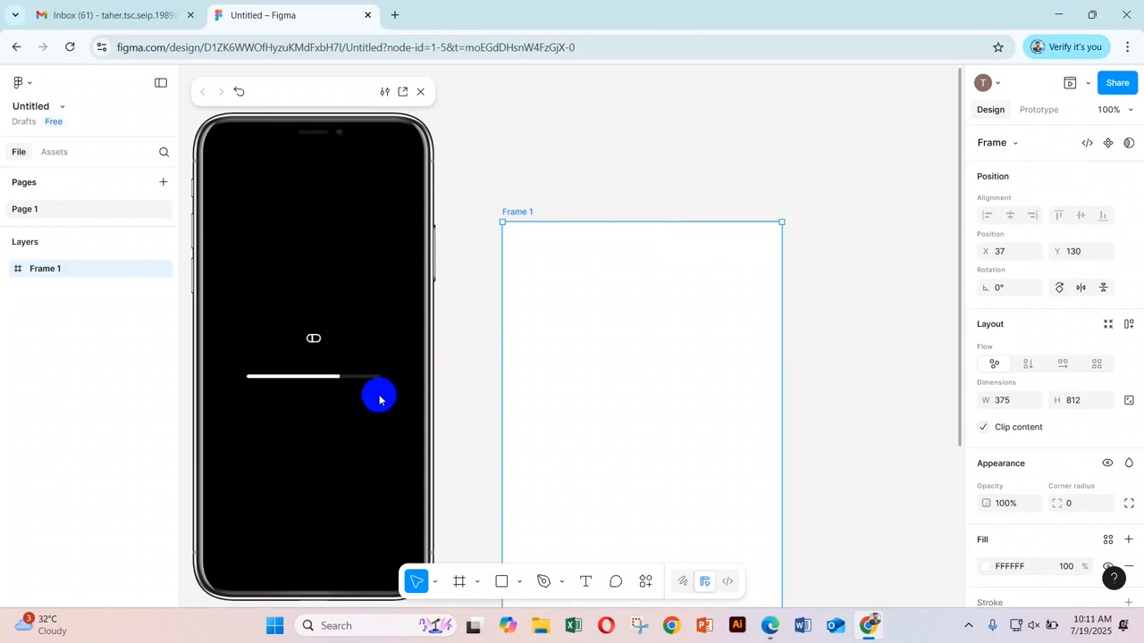
pyautogui.click(420, 91)
pyautogui.scroll(-5, 863, 250)
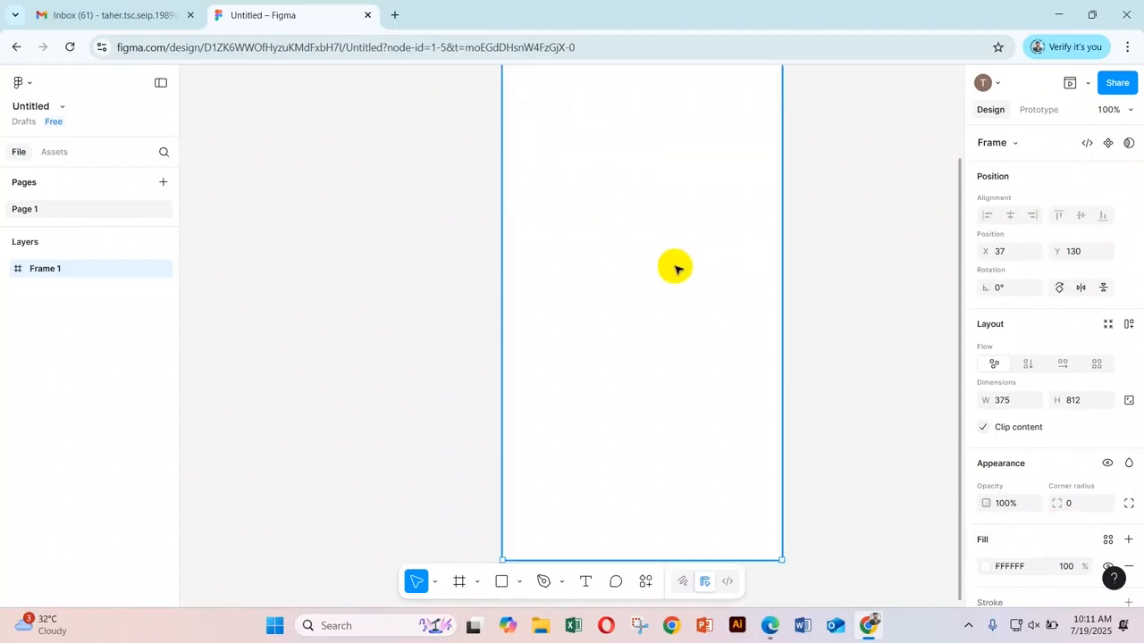
# Switch to the job sheet PDF and read procedure steps 5 to 8, from Add UI Elements to Preview and Share
pyautogui.hotkey('alt', 'Tab')
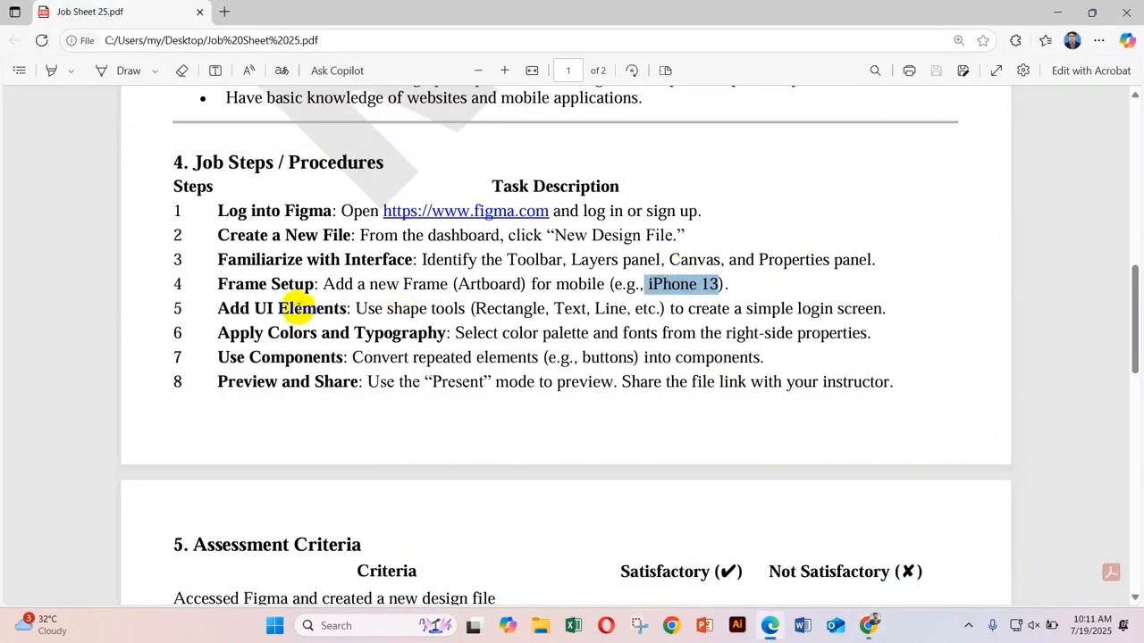
pyautogui.moveTo(352, 308); pyautogui.dragTo(234, 308)
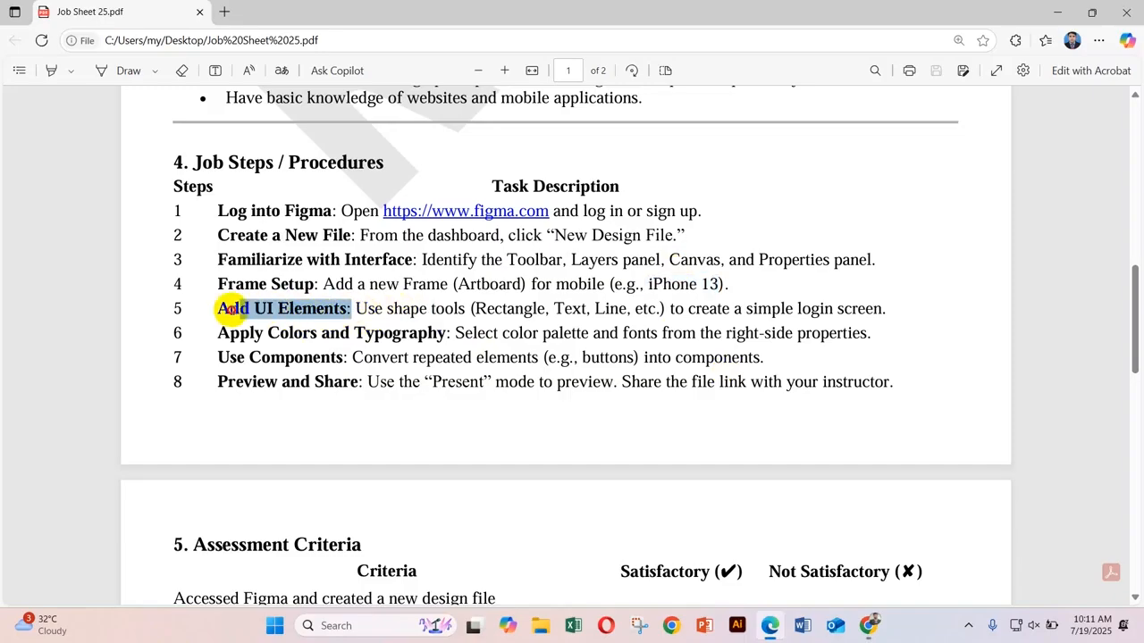
pyautogui.click(540, 315)
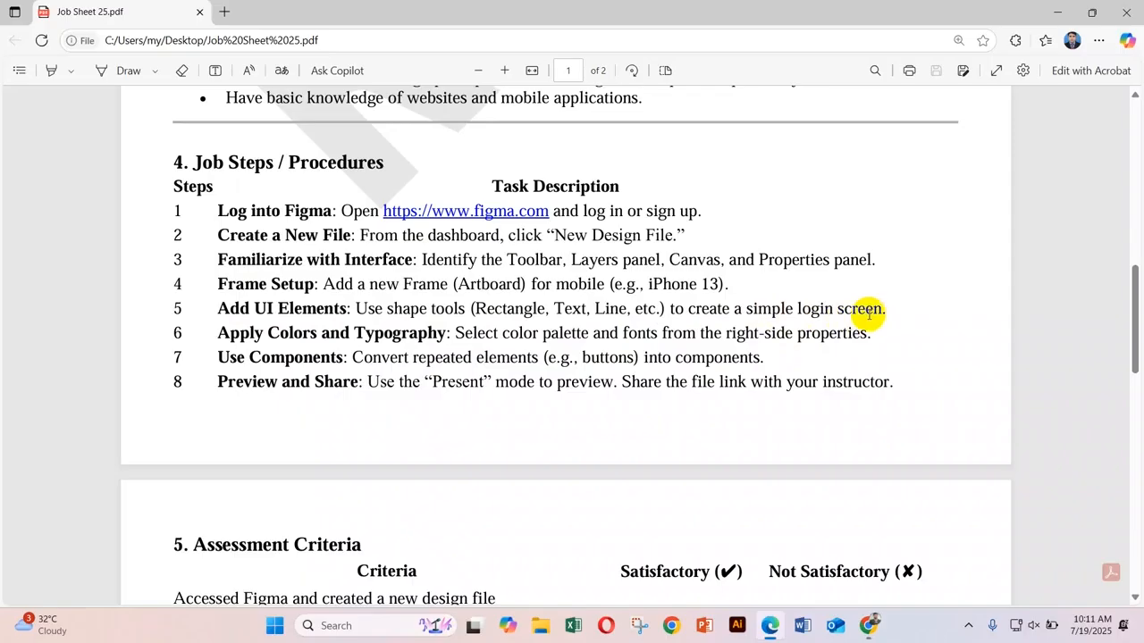
pyautogui.scroll(-2, 685, 312)
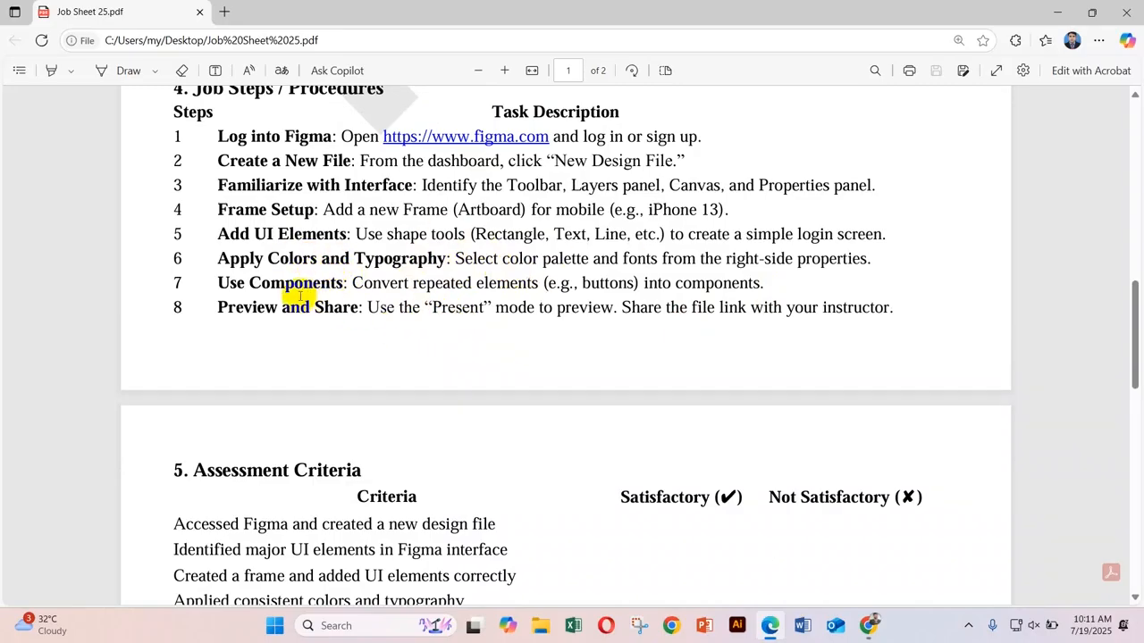
pyautogui.tripleClick(597, 284)
pyautogui.click(682, 387)
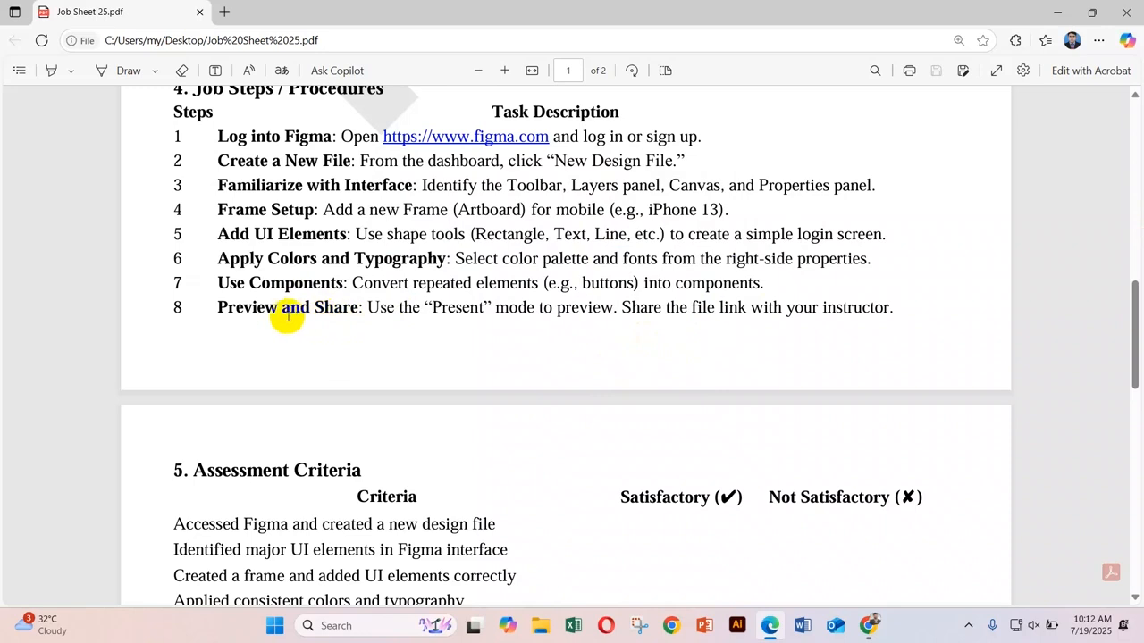
pyautogui.scroll(-1, 465, 383)
pyautogui.scroll(2, 357, 322)
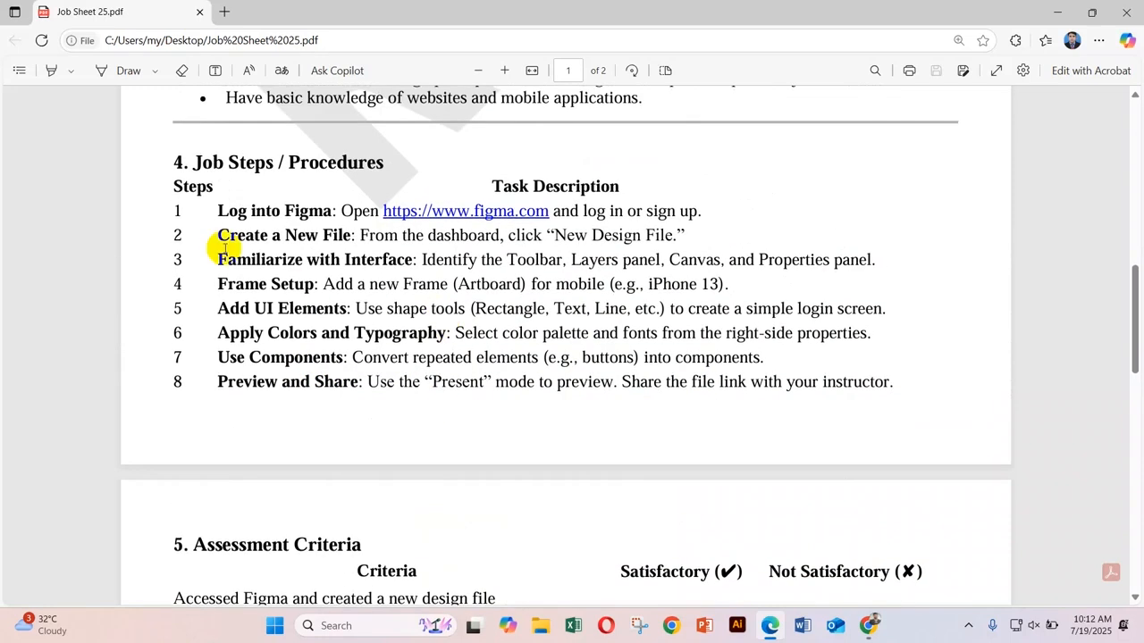
pyautogui.moveTo(218, 209); pyautogui.dragTo(312, 383)
pyautogui.click(778, 331)
# Return to Figma, shift the frame up and to the left, and duplicate it three times in a horizontal row
pyautogui.hotkey('alt', 'Tab')
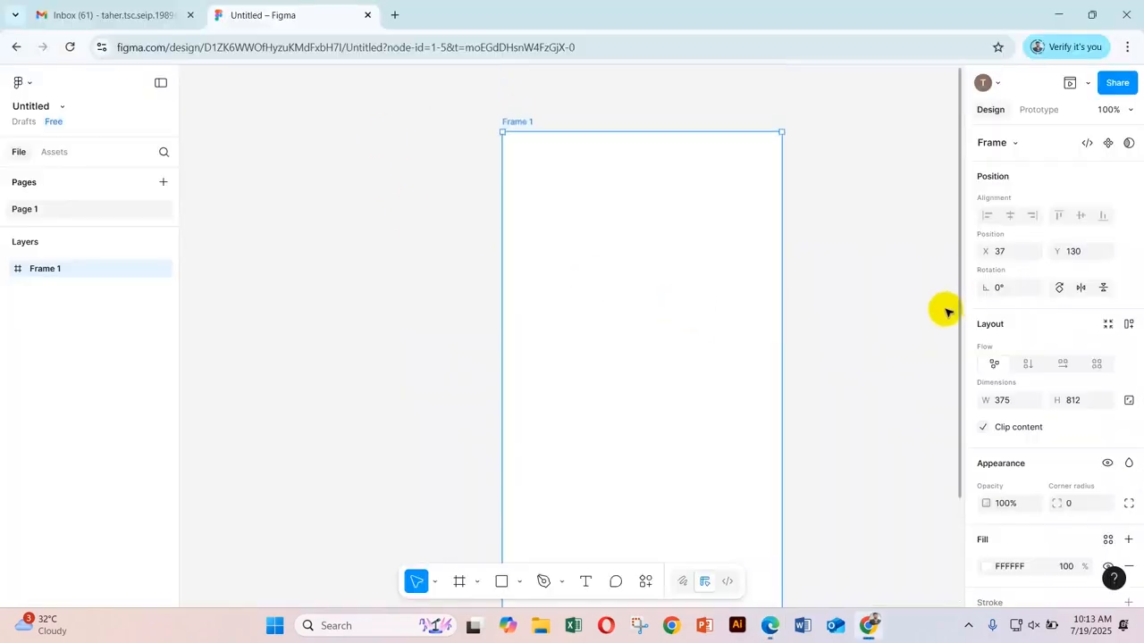
pyautogui.moveTo(605, 207); pyautogui.dragTo(437, 173)
pyautogui.hotkey('ctrl', 'd')
pyautogui.moveTo(743, 158); pyautogui.dragTo(650, 161)
pyautogui.hotkey('ctrl', 'd')
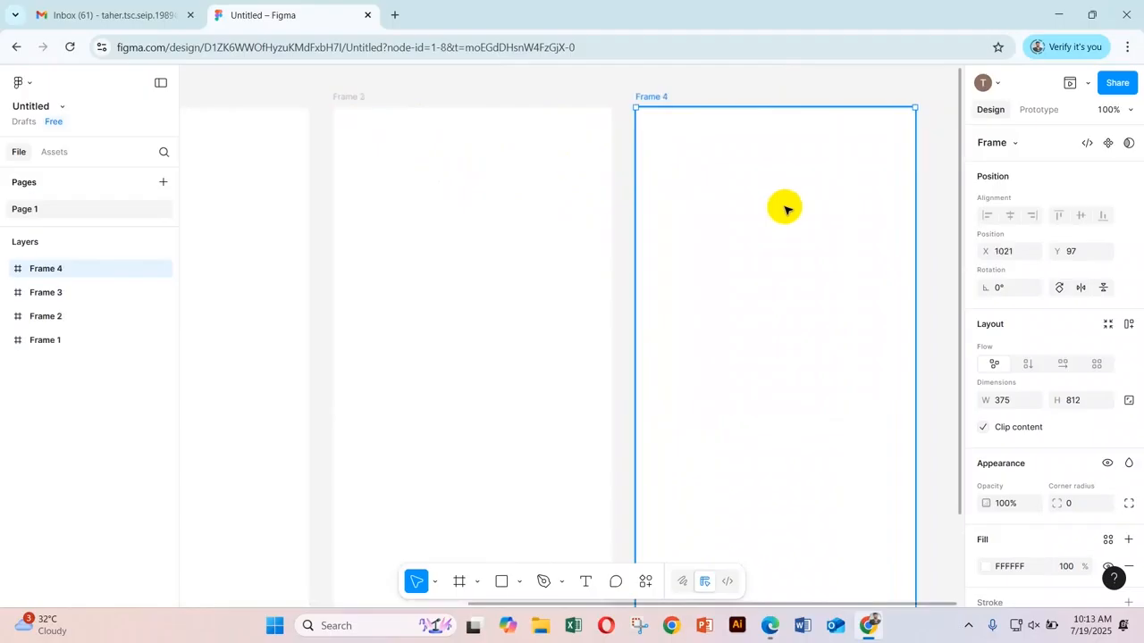
pyautogui.hotkey('ctrl', '-')
pyautogui.hotkey('ctrl', '-')
pyautogui.hotkey('shift', '0')
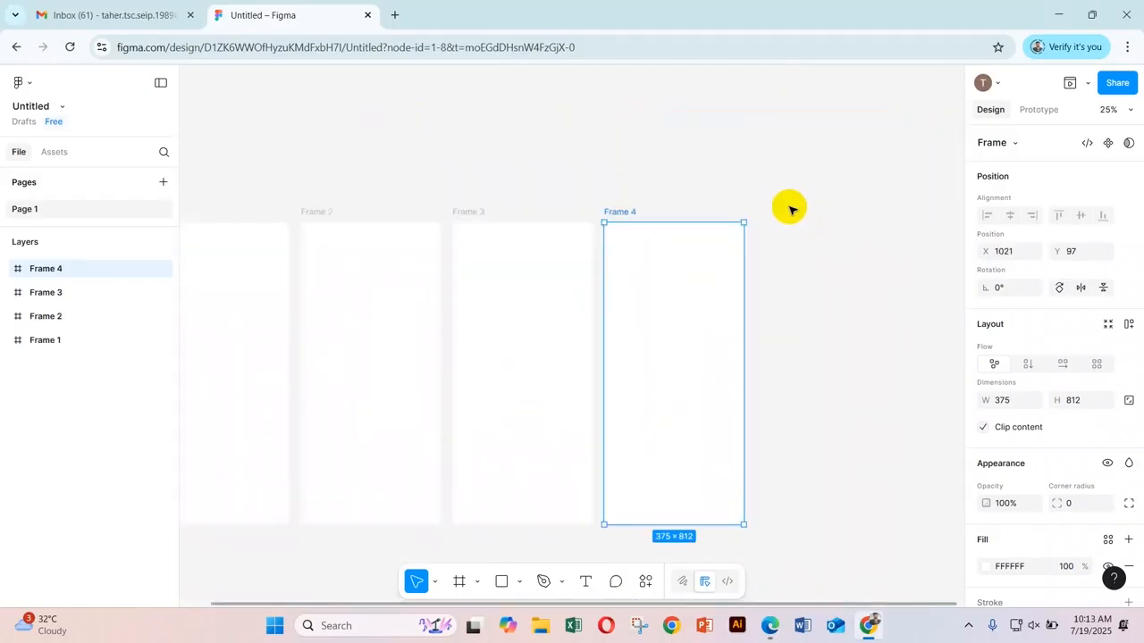
pyautogui.hotkey('shift', '0')
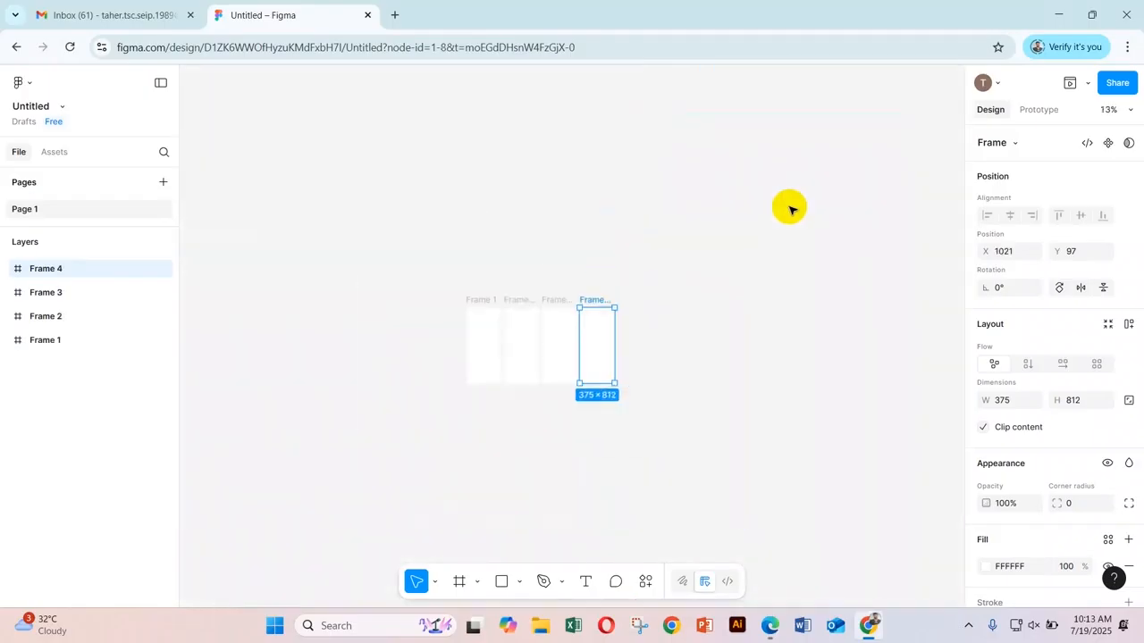
pyautogui.hotkey('ctrl', '-')
pyautogui.hotkey('ctrl', '-')
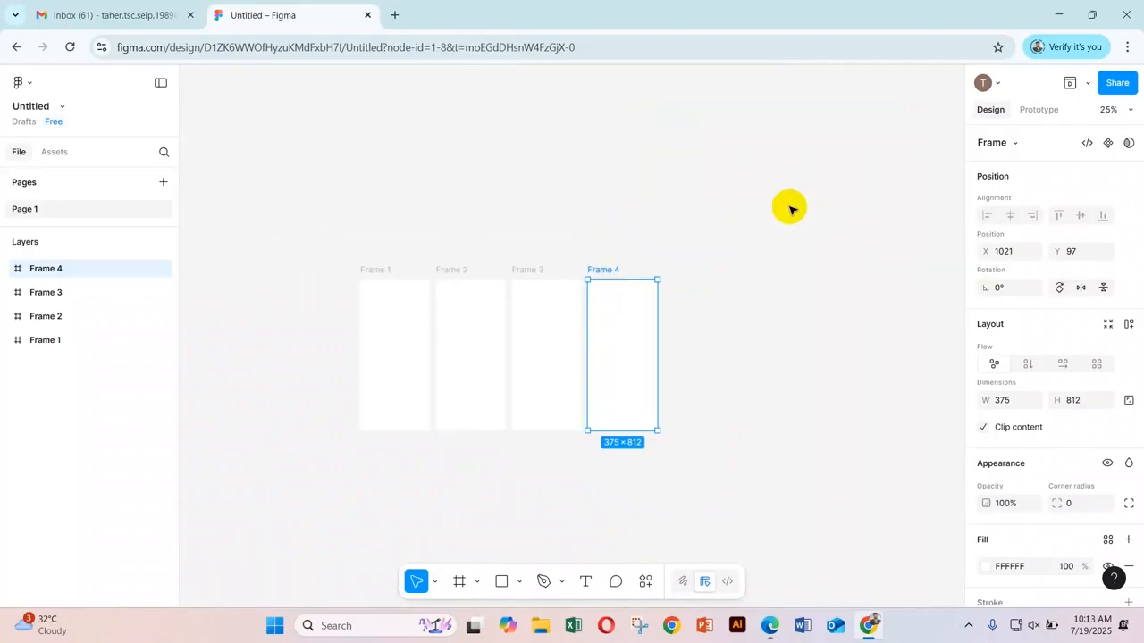
# Undo the last frame duplication to remove Frame 4
pyautogui.press('Delete')
pyautogui.hotkey('ctrl', 'z')
pyautogui.hotkey('ctrl', 'z')
pyautogui.hotkey('ctrl', 'z')
pyautogui.hotkey('ctrl', 'z')
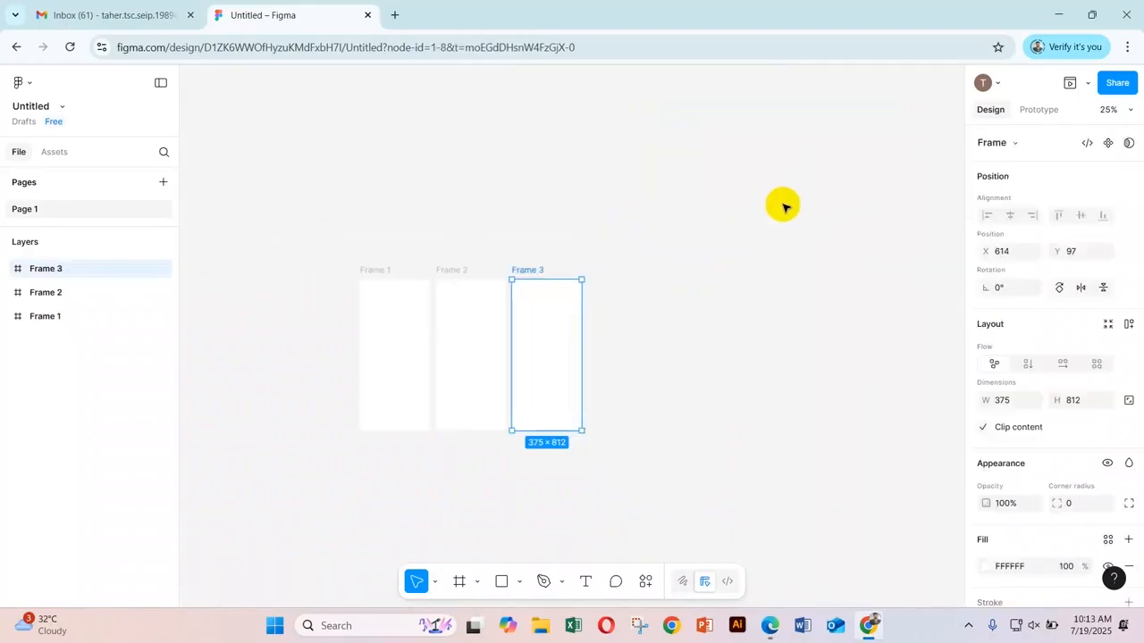
# Copy Frame 1 with a wider gap until five frames stand in a row, and delete the four copies
pyautogui.moveTo(375, 273); pyautogui.dragTo(470, 286)
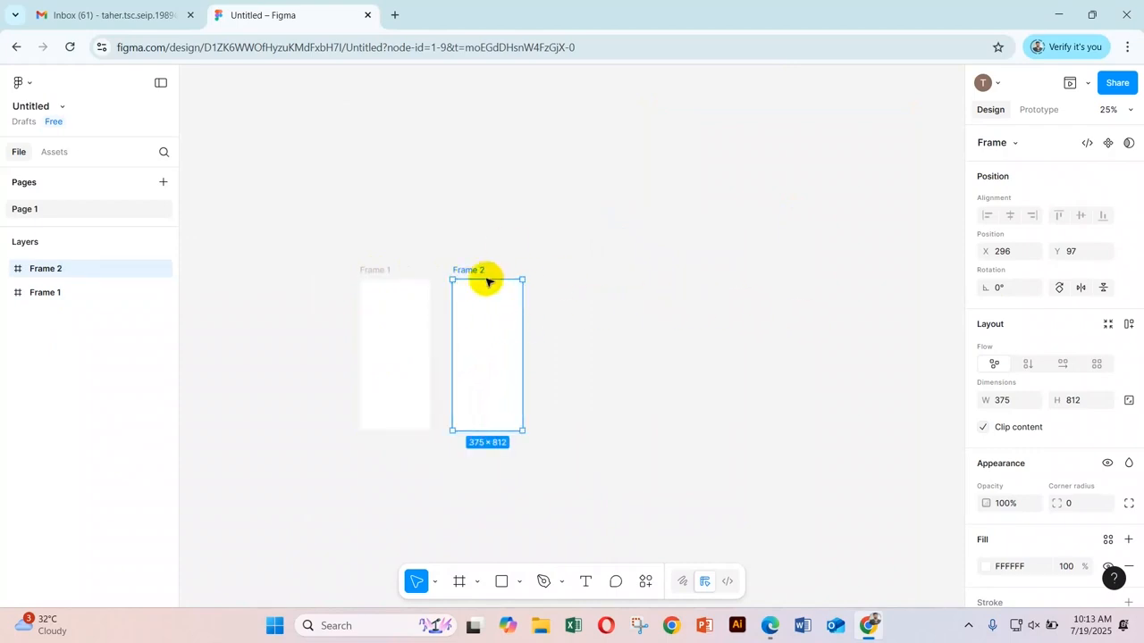
pyautogui.hotkey('ctrl', 'd')
pyautogui.hotkey('ctrl', 'd')
pyautogui.hotkey('ctrl', 'd')
pyautogui.hotkey('ctrl', 'd')
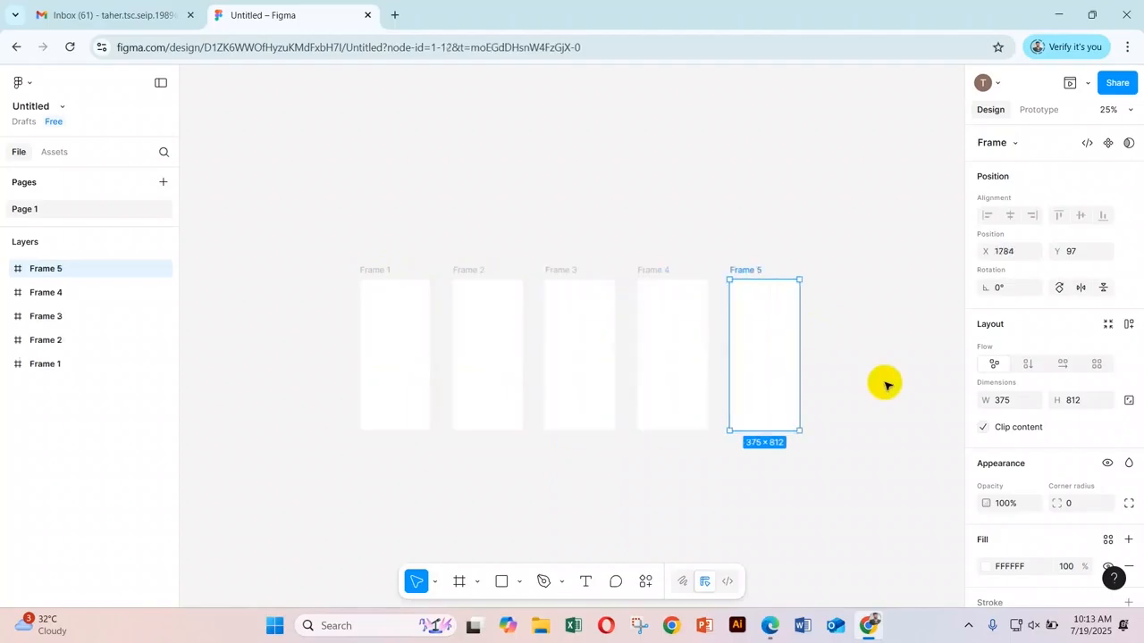
pyautogui.moveTo(463, 248); pyautogui.dragTo(905, 355)
pyautogui.press('Delete')
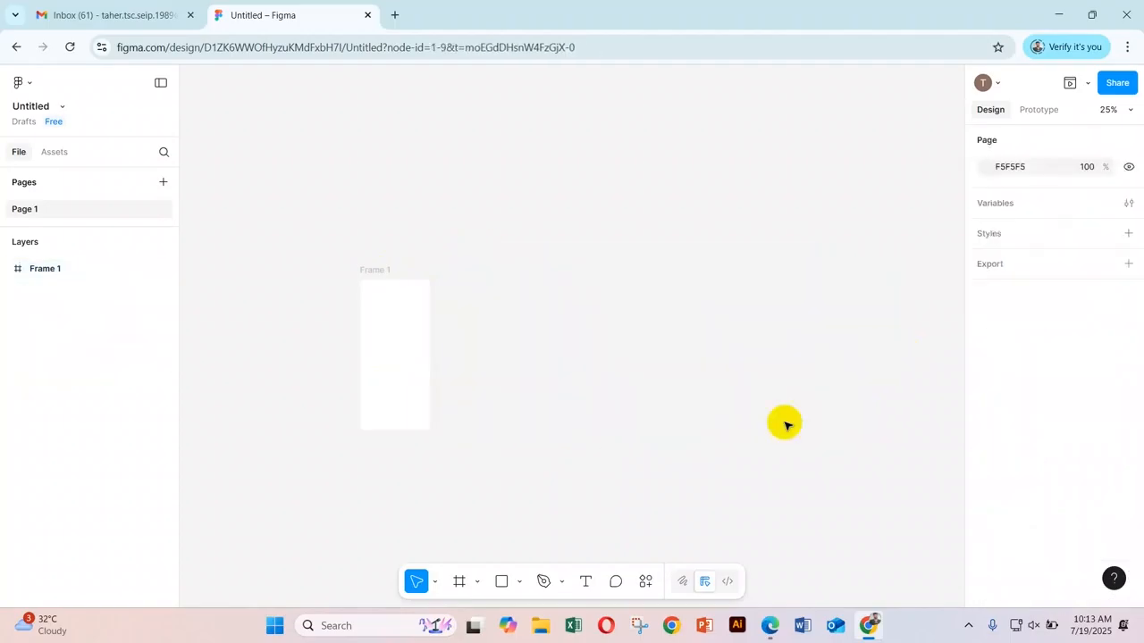
# Draw a rectangle about 636 × 636 beside Frame 1 and duplicate it until six evenly spaced rectangles form a horizontal row
pyautogui.click(501, 581)
pyautogui.moveTo(487, 212); pyautogui.dragTo(604, 328)
pyautogui.moveTo(567, 274); pyautogui.dragTo(699, 283)
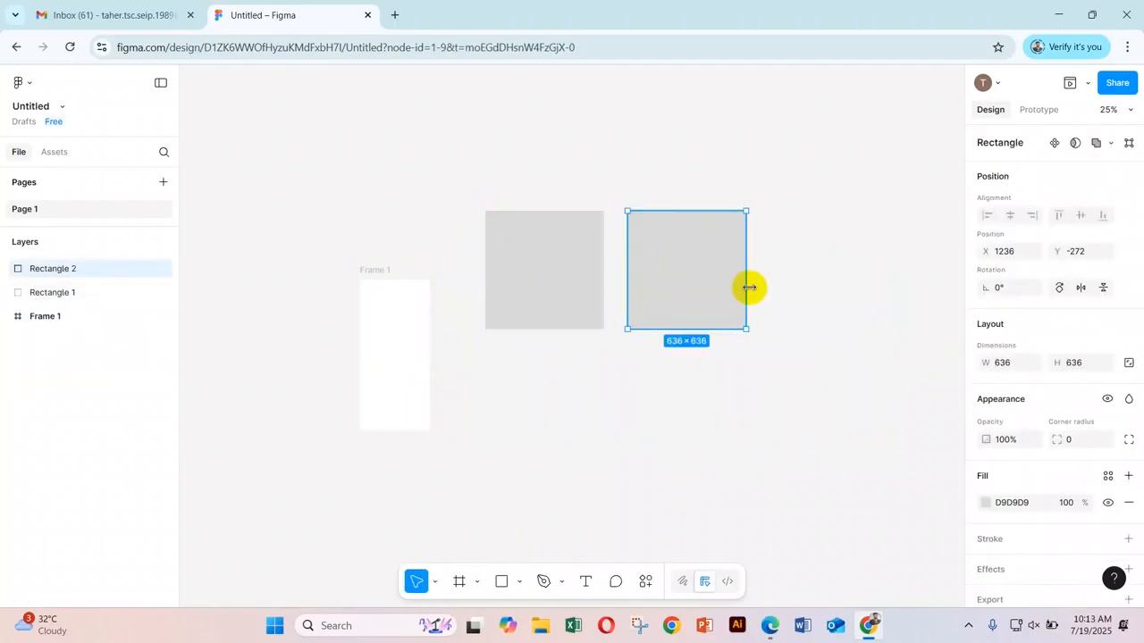
pyautogui.press('Delete')
pyautogui.moveTo(549, 245); pyautogui.dragTo(696, 261)
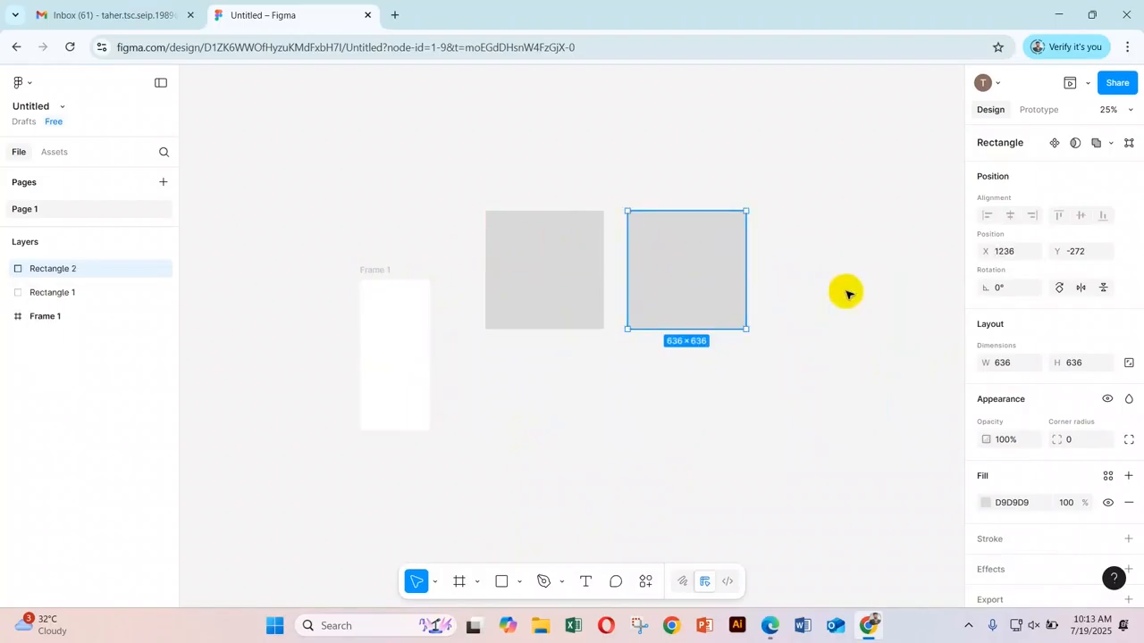
pyautogui.hotkey('ctrl', 'd')
pyautogui.hotkey('ctrl', 'd')
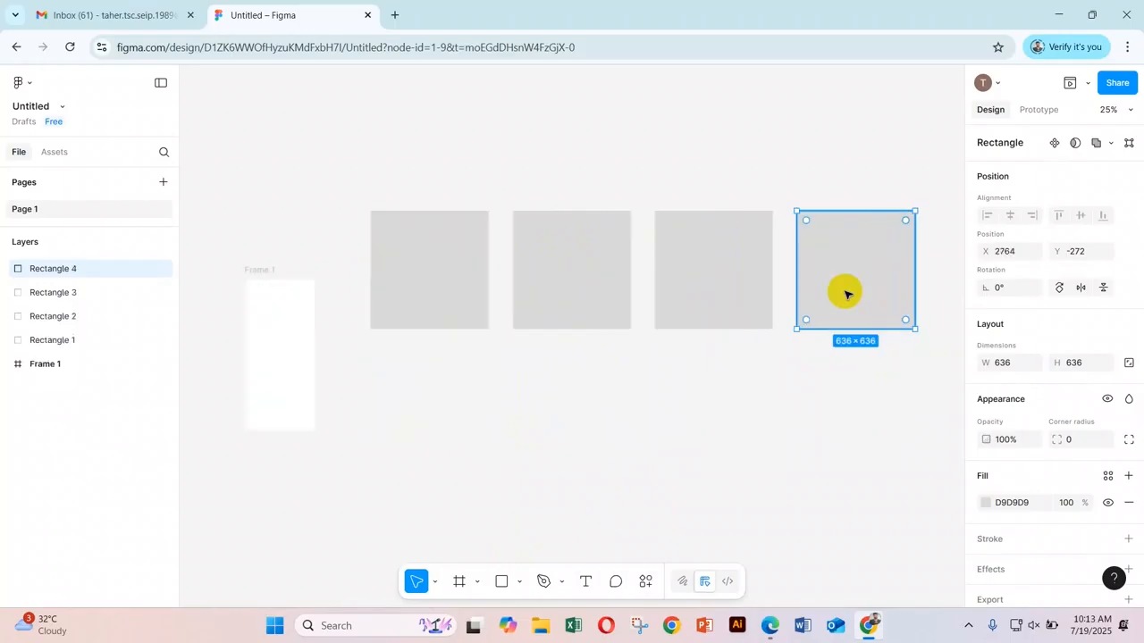
pyautogui.hotkey('ctrl', 'd')
pyautogui.hotkey('ctrl', 'd')
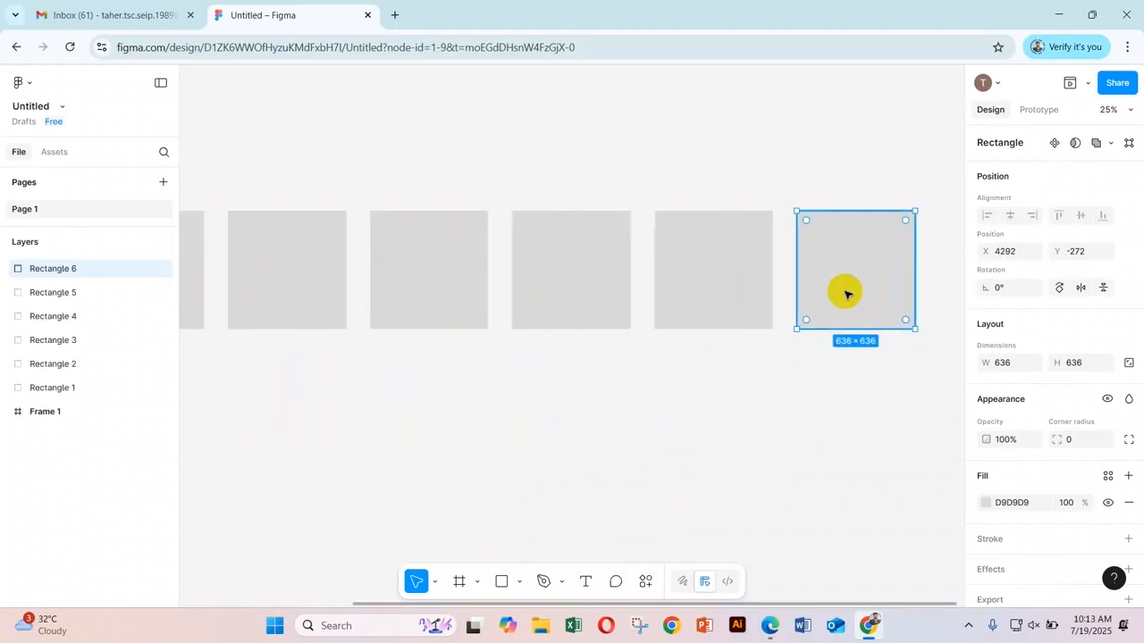
# Undo all the rectangle duplications so only the original rectangle remains beside Frame 1
pyautogui.hotkey('ctrl', 'z')
pyautogui.hotkey('ctrl', 'z')
pyautogui.hotkey('ctrl', 'z')
pyautogui.hotkey('ctrl', 'z')
pyautogui.hotkey('ctrl', 'z')
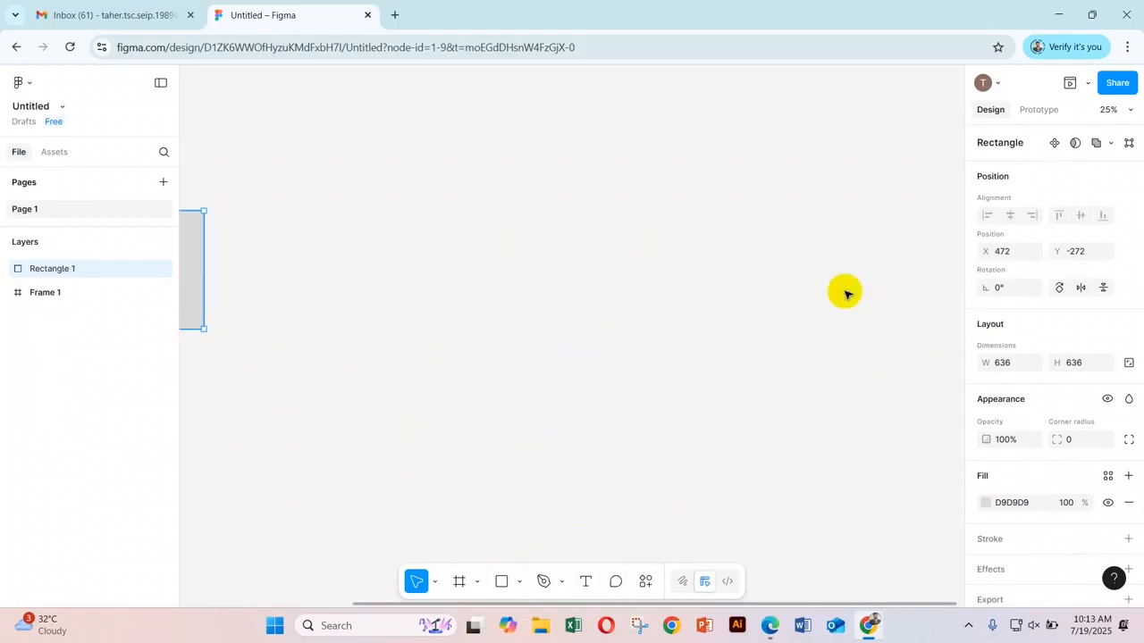
# Move the rectangle to about X 900, Y -244 and round all its corners to a radius of about 156
pyautogui.moveTo(445, 283); pyautogui.dragTo(799, 301)
pyautogui.moveTo(669, 306); pyautogui.dragTo(740, 284)
pyautogui.moveTo(593, 258); pyautogui.dragTo(656, 289)
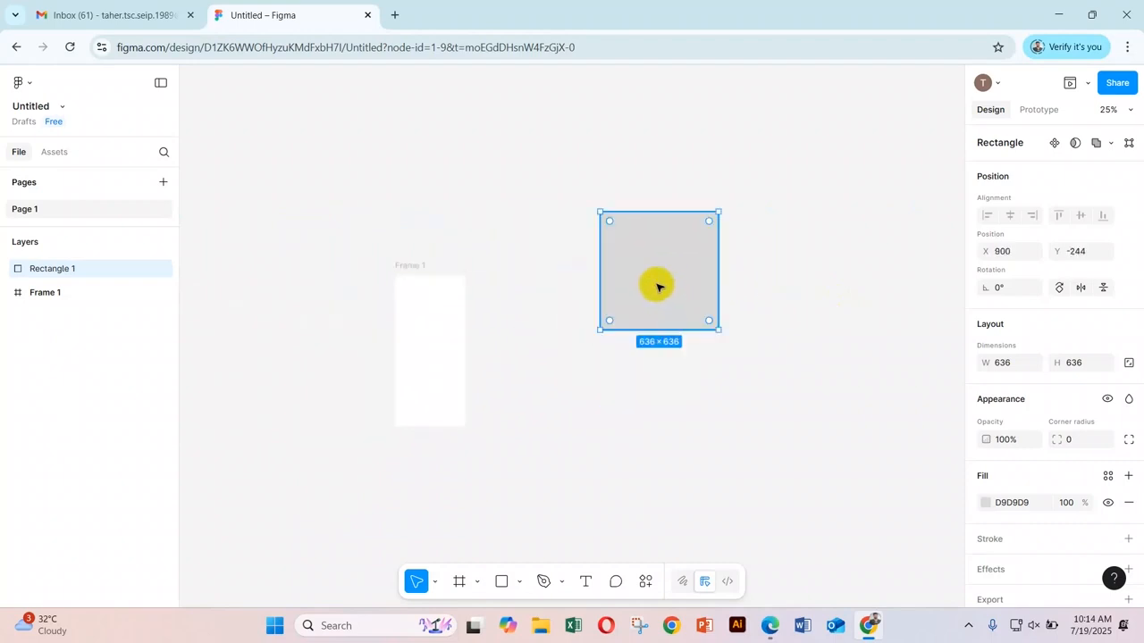
pyautogui.scroll(3, 704, 274)
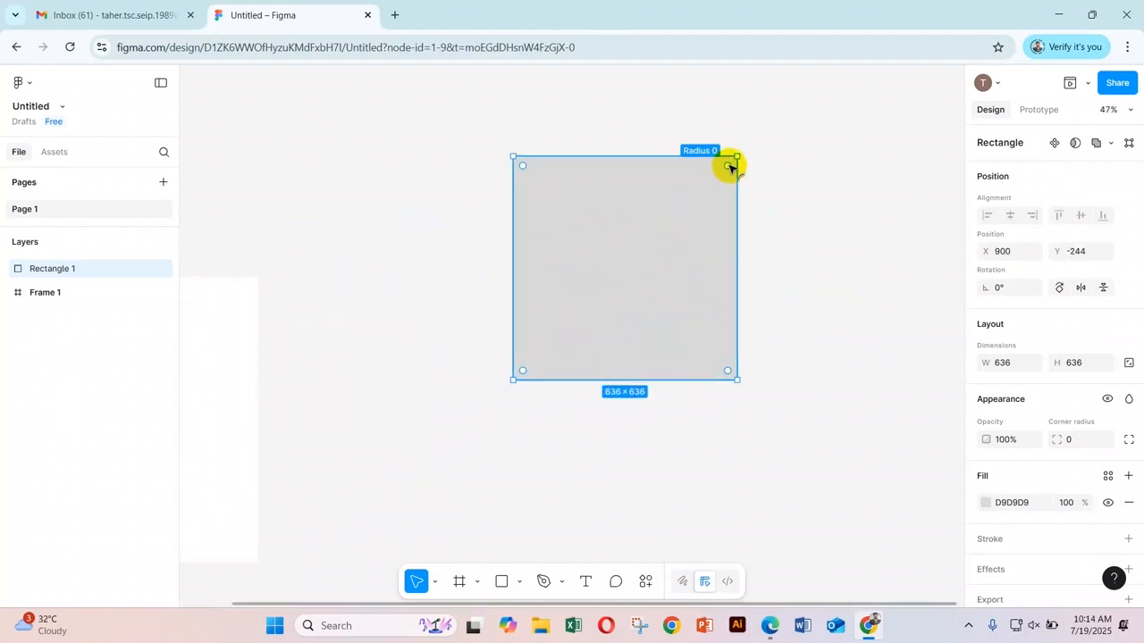
pyautogui.moveTo(728, 168); pyautogui.dragTo(710, 240)
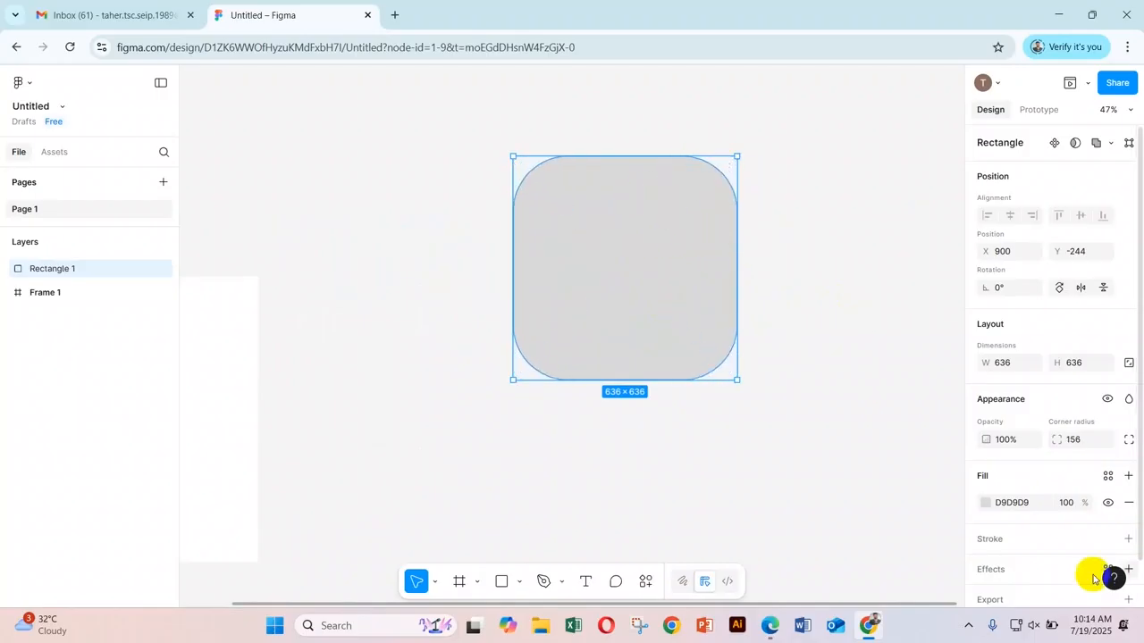
# Hide the rounded rectangle's fill and add a stroke in color A34343
pyautogui.scroll(-1, 1006, 451)
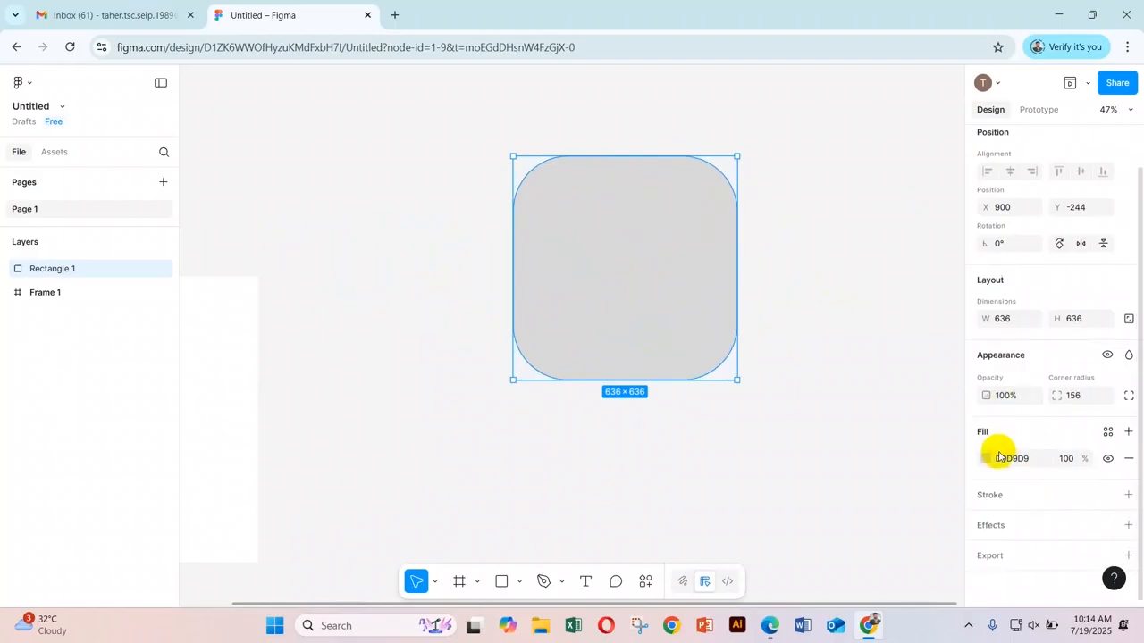
pyautogui.click(1106, 459)
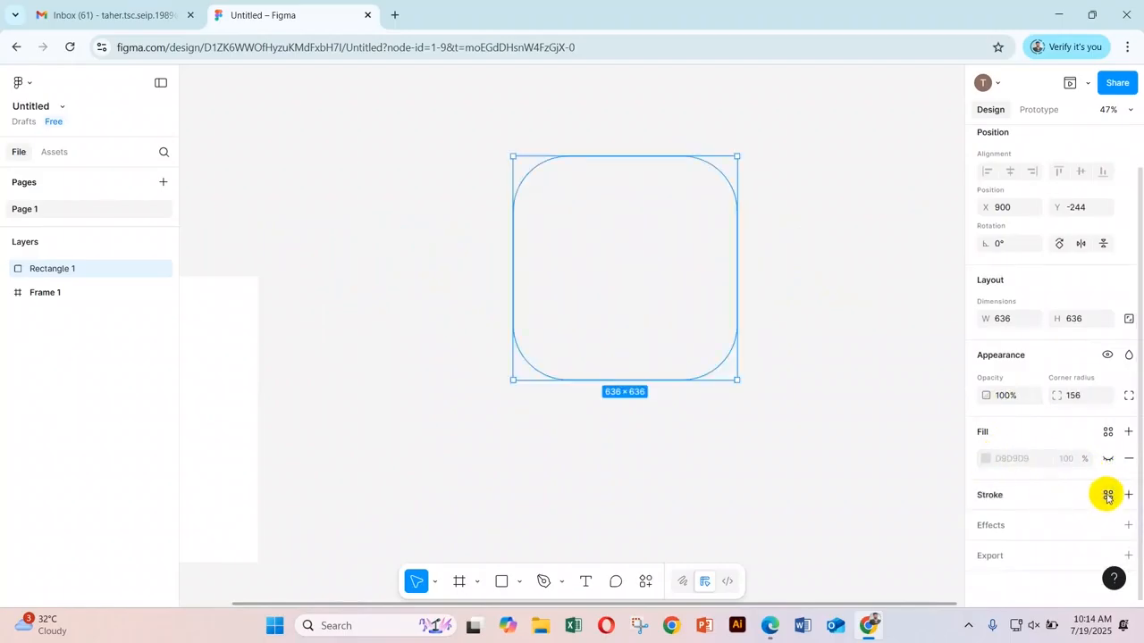
pyautogui.click(1108, 495)
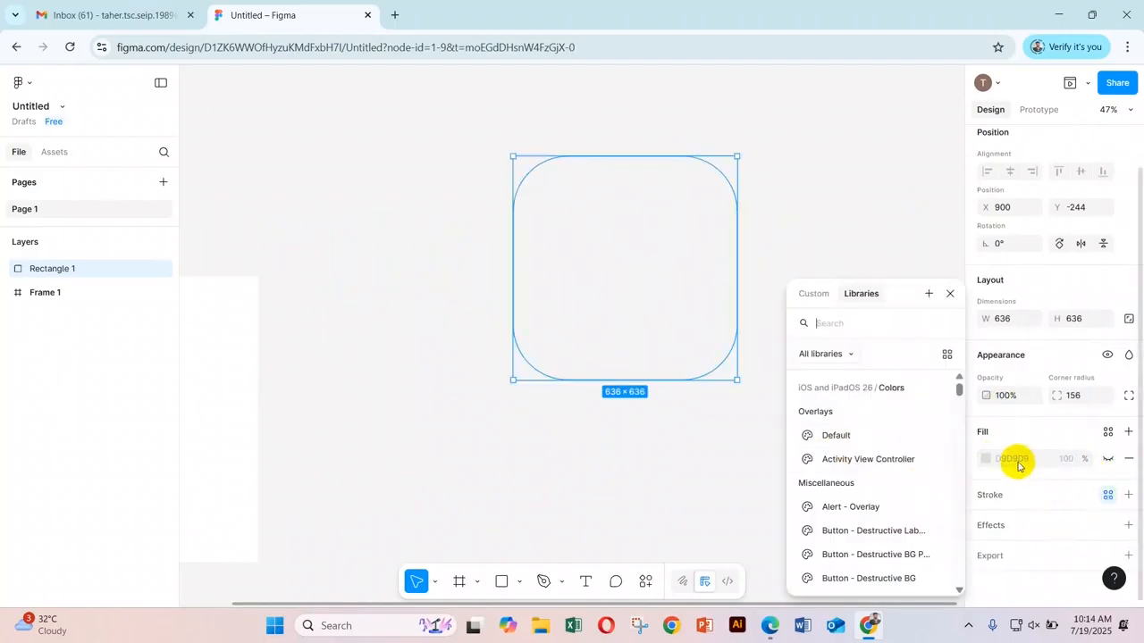
pyautogui.click(990, 501)
pyautogui.moveTo(885, 401)
pyautogui.mouseDown()
pyautogui.moveTo(891, 393)
pyautogui.moveTo(920, 422)
pyautogui.moveTo(891, 361)
pyautogui.moveTo(910, 349)
pyautogui.mouseUp()
pyautogui.click(949, 243)
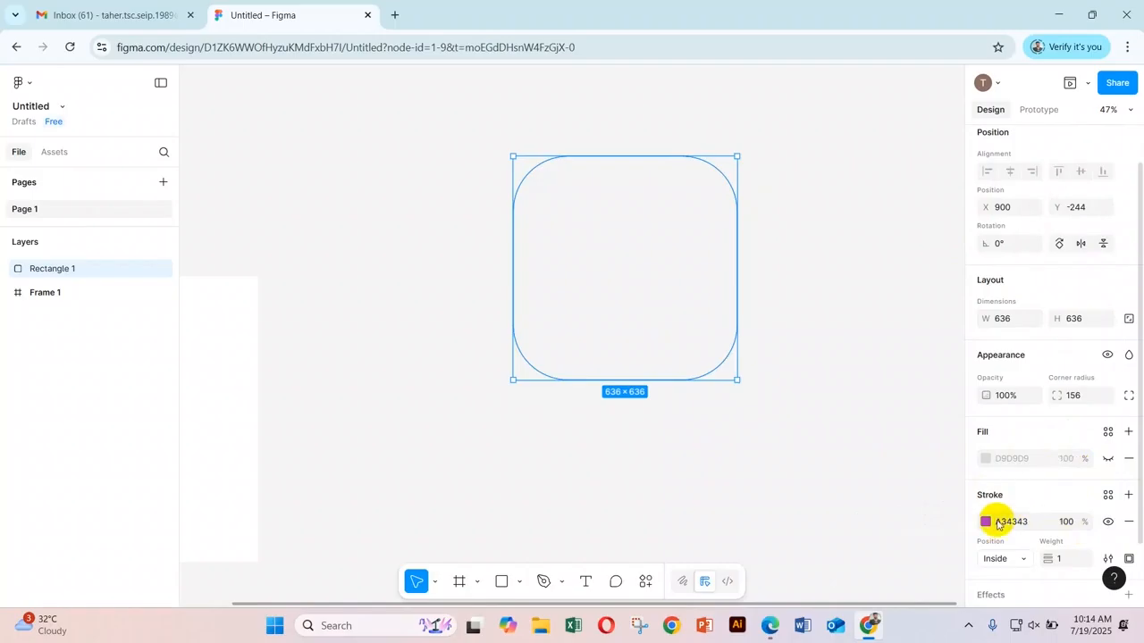
# Thicken the rectangle's stroke to about 41, set its position to Center, and adjust the weight again
pyautogui.moveTo(1057, 549)
pyautogui.mouseDown()
pyautogui.moveTo(569, 334)
pyautogui.moveTo(651, 344)
pyautogui.moveTo(626, 343)
pyautogui.mouseUp()
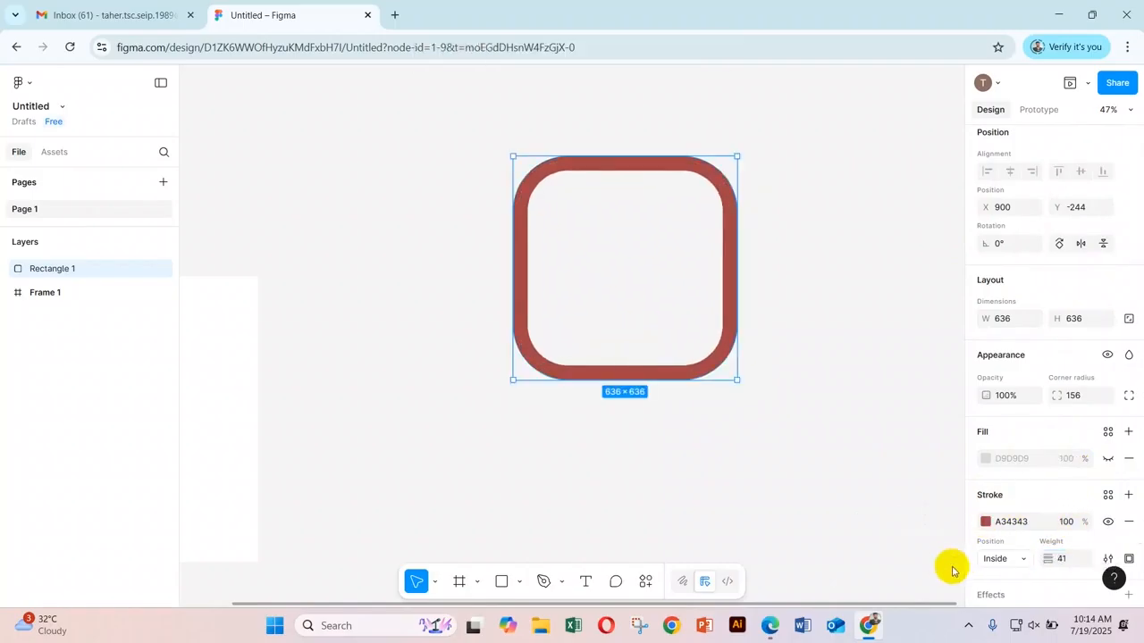
pyautogui.click(1024, 558)
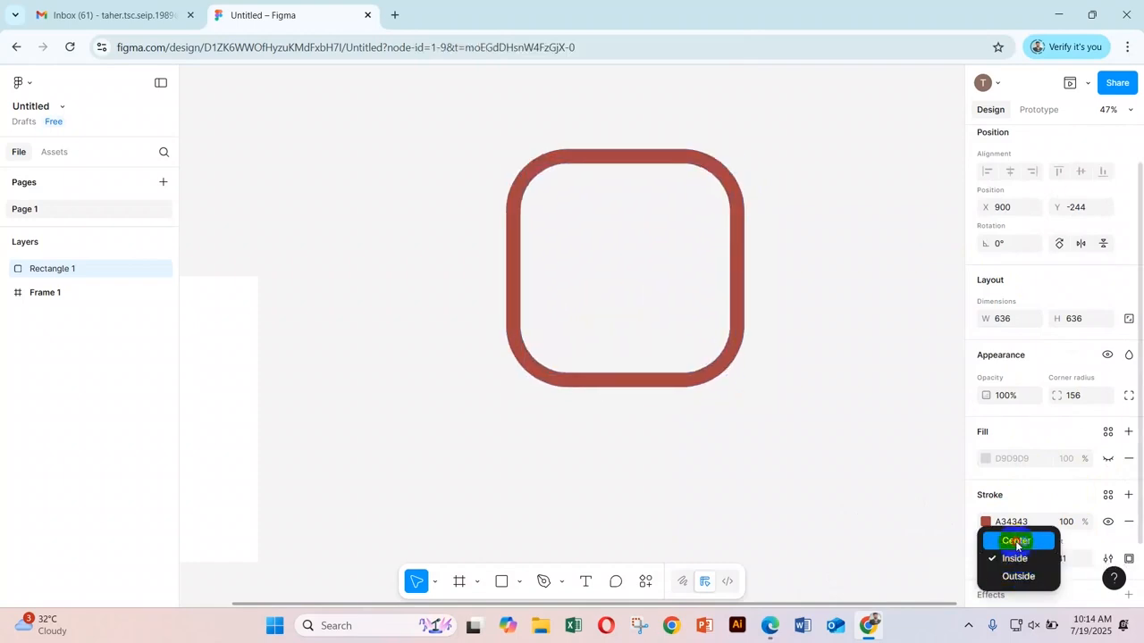
pyautogui.click(1015, 541)
pyautogui.moveTo(1051, 559)
pyautogui.mouseDown()
pyautogui.moveTo(581, 334)
pyautogui.moveTo(727, 354)
pyautogui.moveTo(628, 357)
pyautogui.mouseUp()
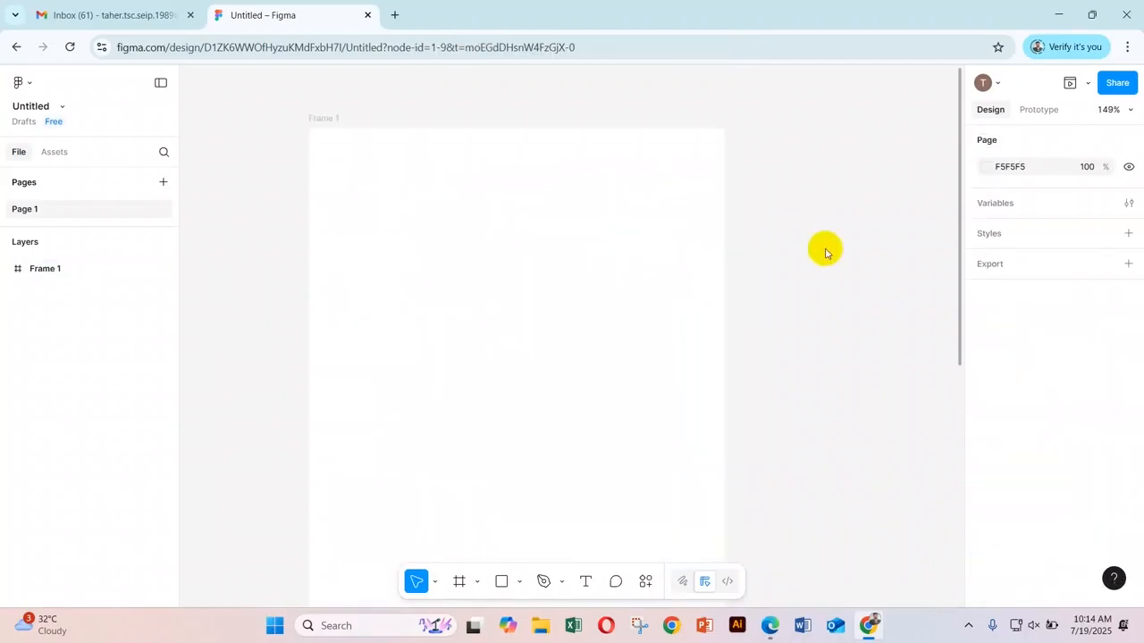
# Draw a horizontal line about 440 long across the upper part of Frame 1 and set its stroke weight to 19
pyautogui.scroll(2, 822, 247)
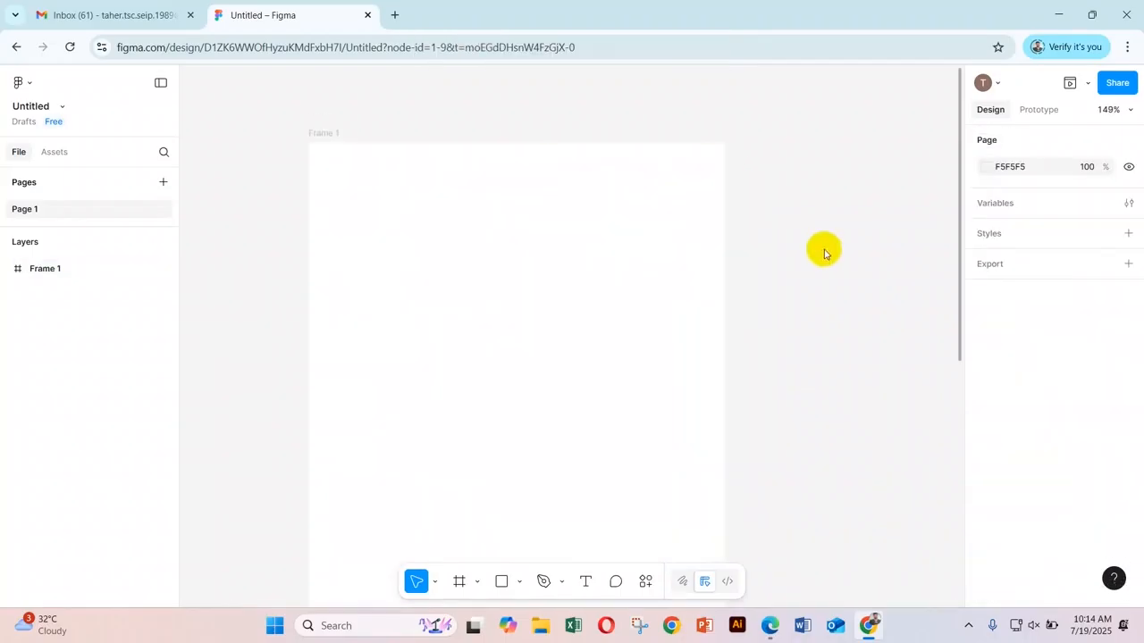
pyautogui.click(519, 582)
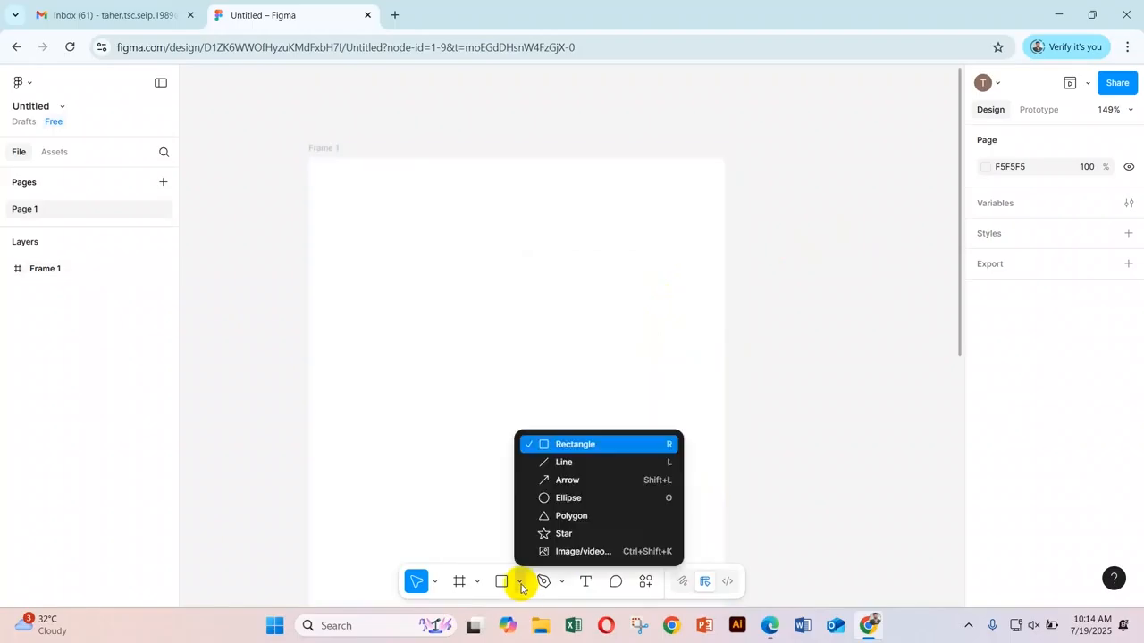
pyautogui.click(569, 466)
pyautogui.moveTo(381, 271); pyautogui.dragTo(871, 272)
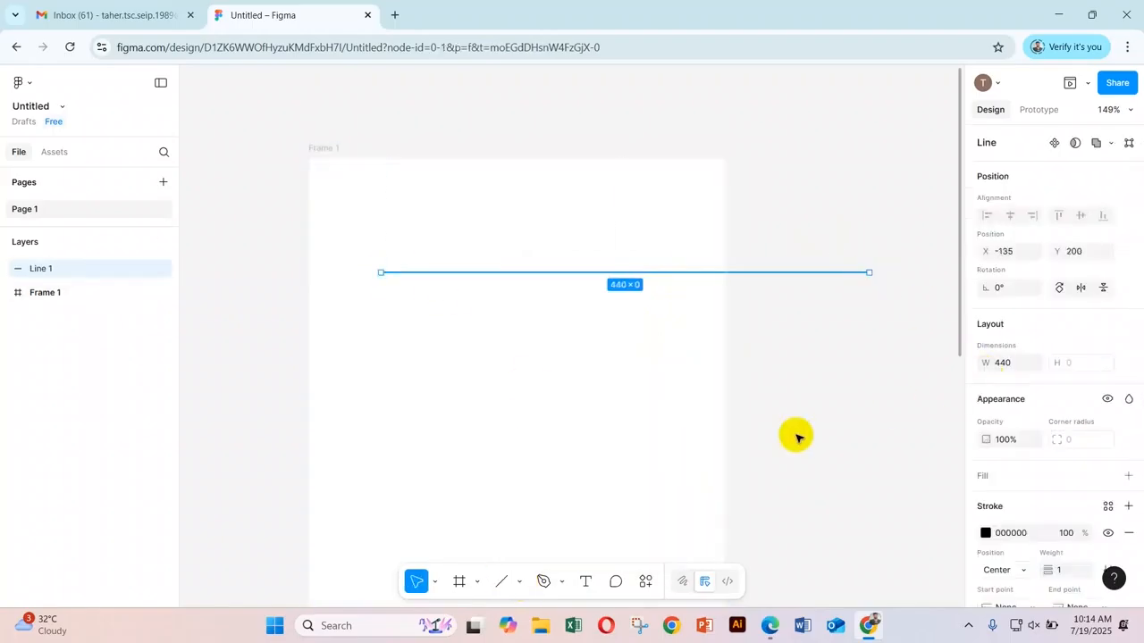
pyautogui.scroll(-3, 1072, 527)
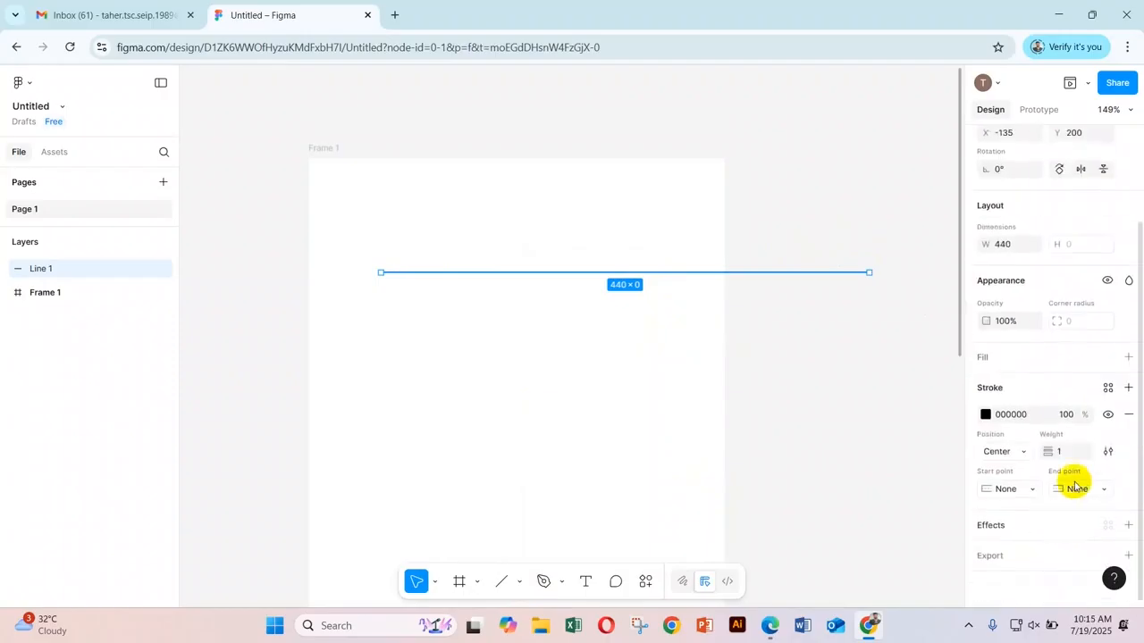
pyautogui.moveTo(1055, 452)
pyautogui.mouseDown()
pyautogui.moveTo(572, 335)
pyautogui.moveTo(617, 334)
pyautogui.moveTo(598, 337)
pyautogui.mouseUp()
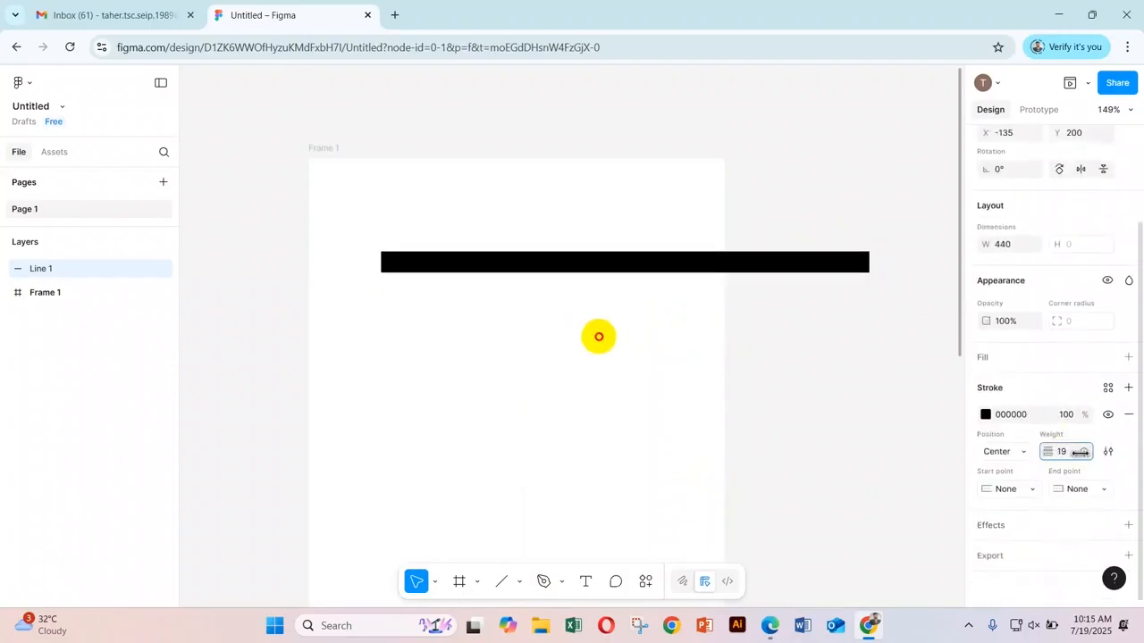
# Move the thick line out of Frame 1 to the empty canvas above it, at about X -200, Y -12
pyautogui.moveTo(664, 265); pyautogui.dragTo(542, 267)
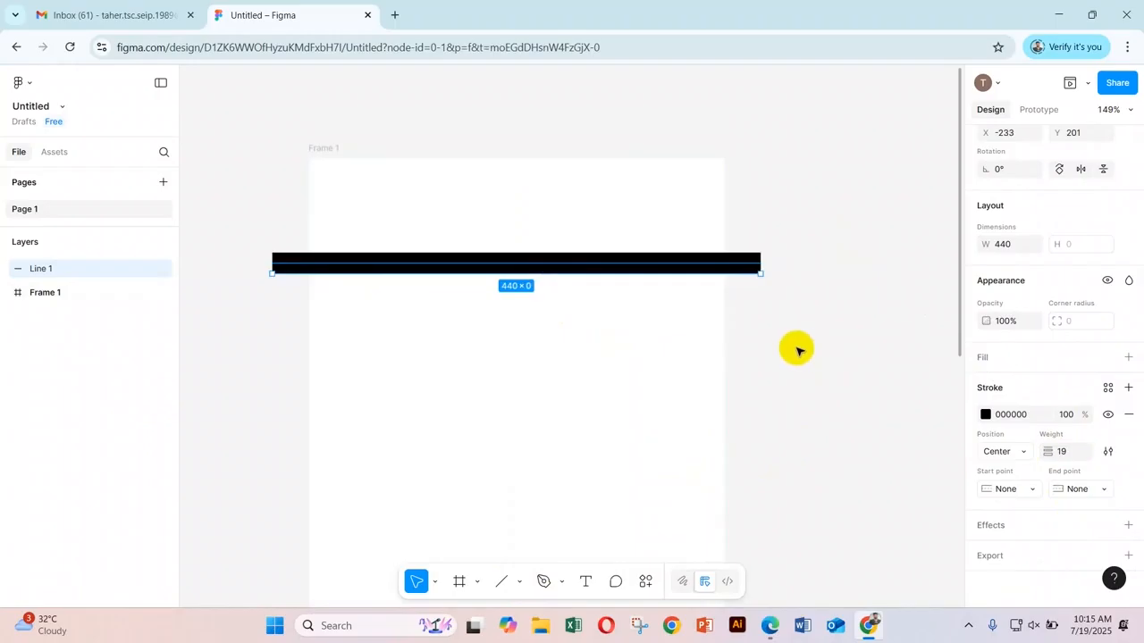
pyautogui.scroll(3, 796, 349)
pyautogui.moveTo(608, 518); pyautogui.dragTo(644, 281)
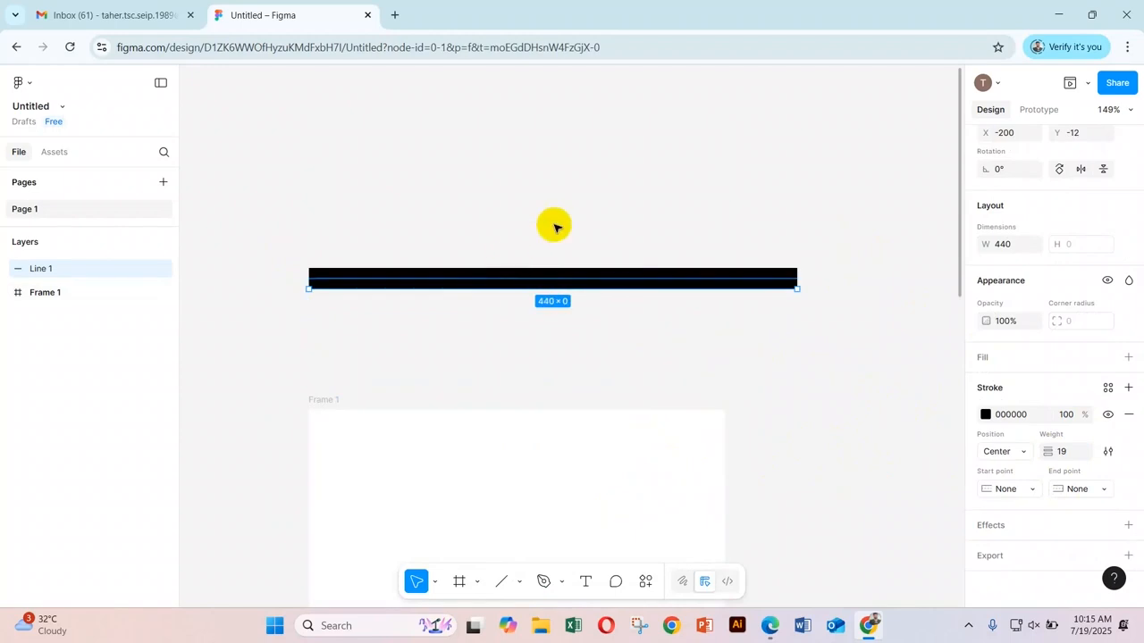
pyautogui.click(553, 301)
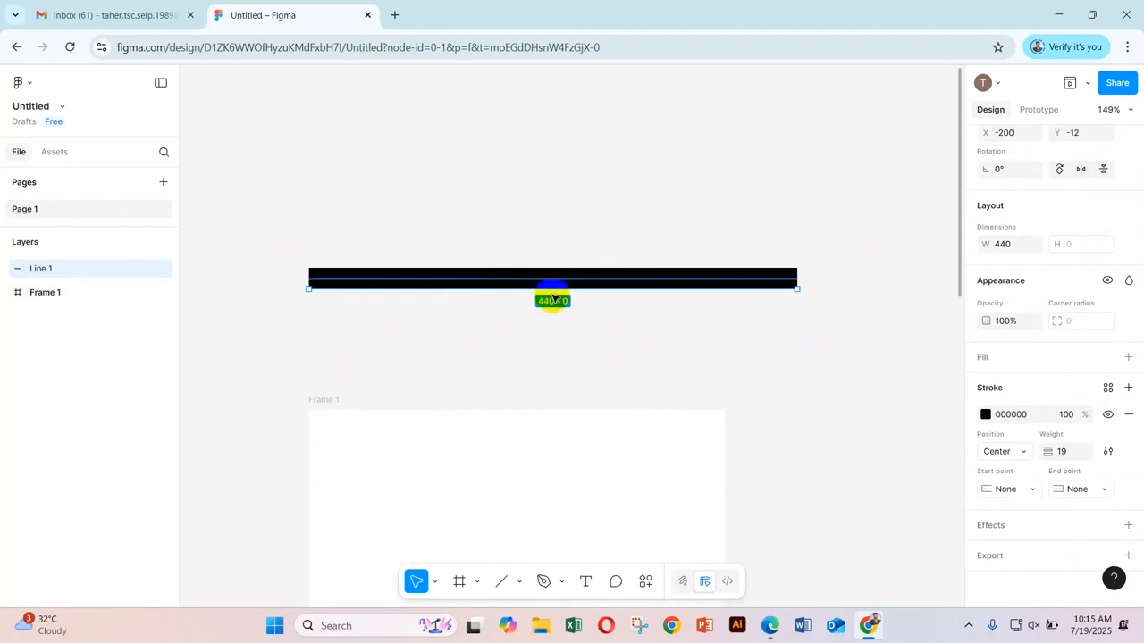
pyautogui.scroll(-1, 623, 220)
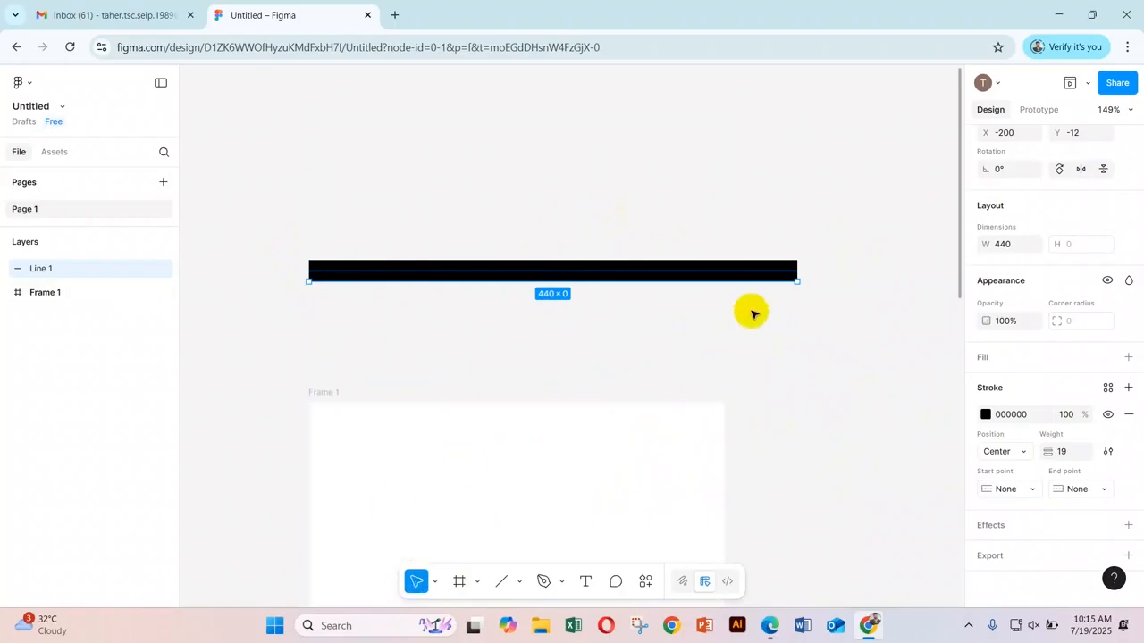
# Edit the line as a vector and bend it at its midpoint into a shallow upward arch
pyautogui.click(623, 280)
pyautogui.doubleClick(623, 279)
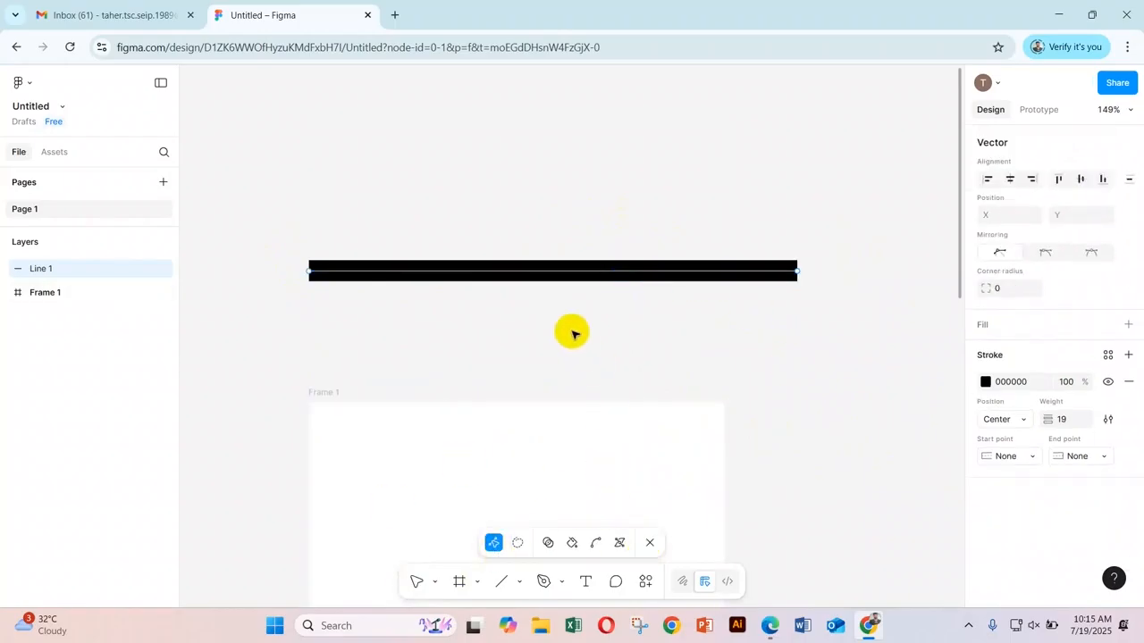
pyautogui.click(554, 273)
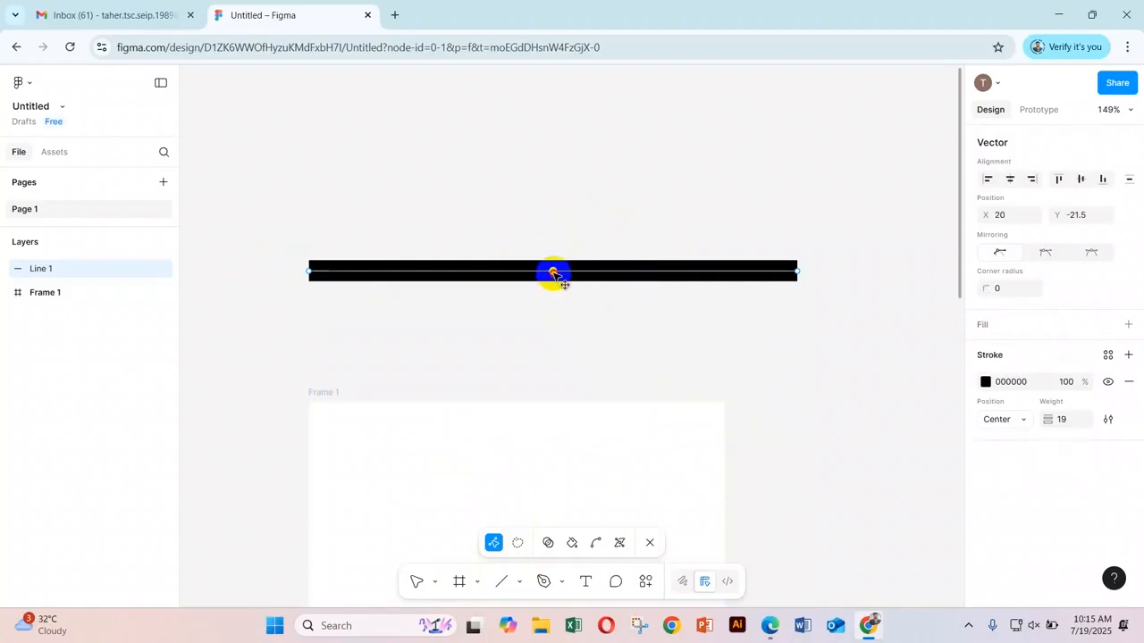
pyautogui.moveTo(554, 273); pyautogui.dragTo(717, 205)
pyautogui.click(597, 542)
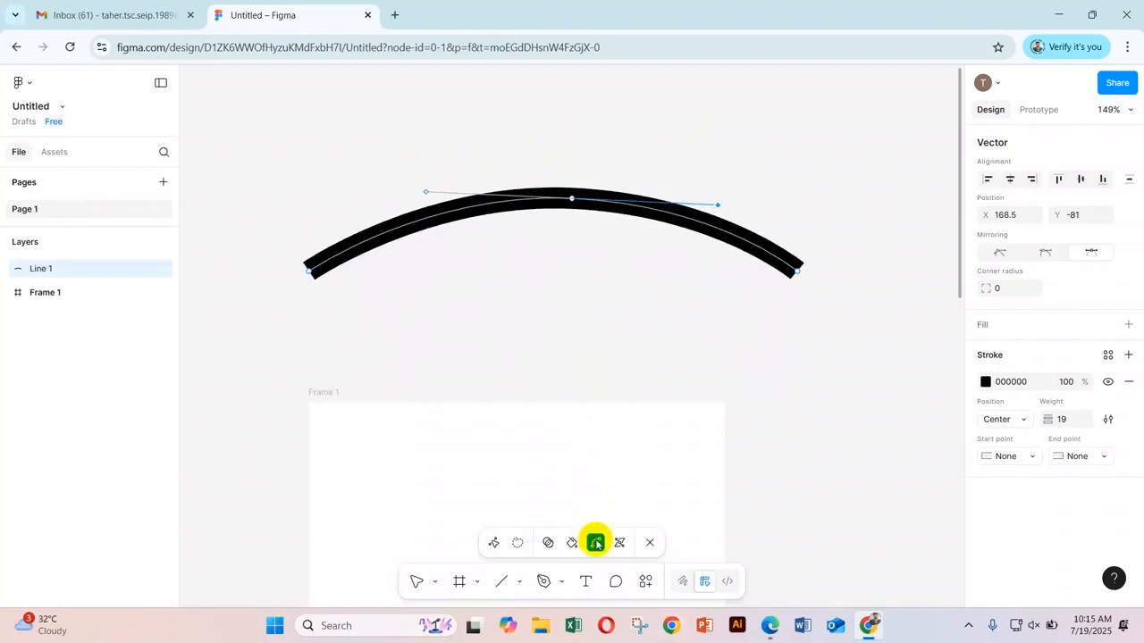
# Select the arch's middle point and delete it to remove the curved line
pyautogui.click(618, 212)
pyautogui.click(572, 201)
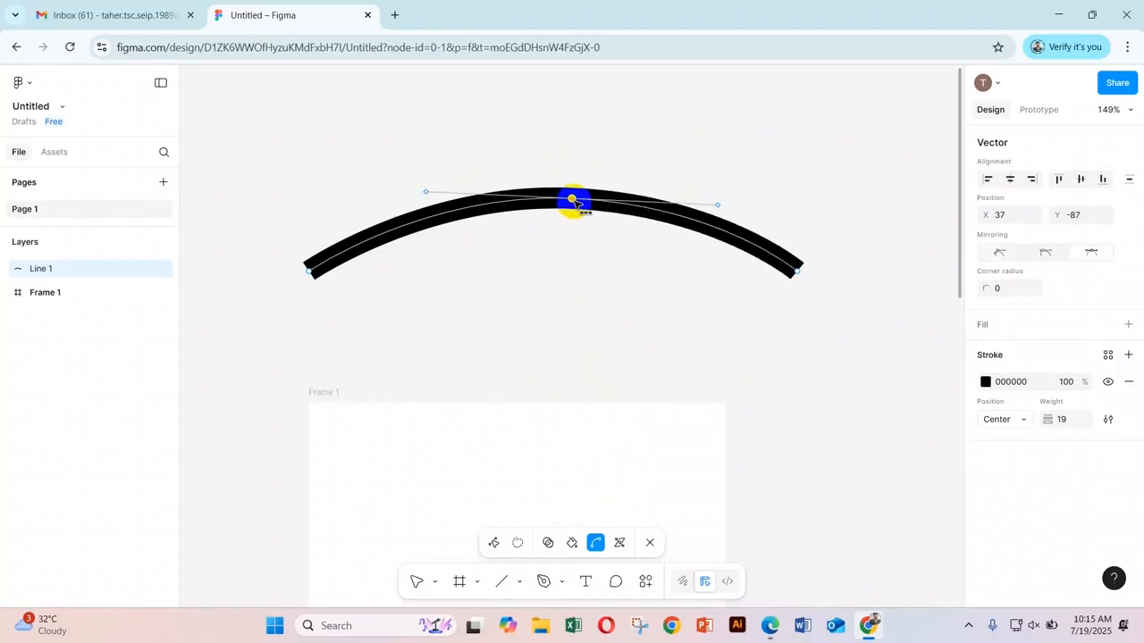
pyautogui.press('Delete')
# Draw a circle about 186 × 186 above Frame 1 and shape it into a half ring with a -50% sweep and 76.54% ratio
pyautogui.scroll(-1, 582, 447)
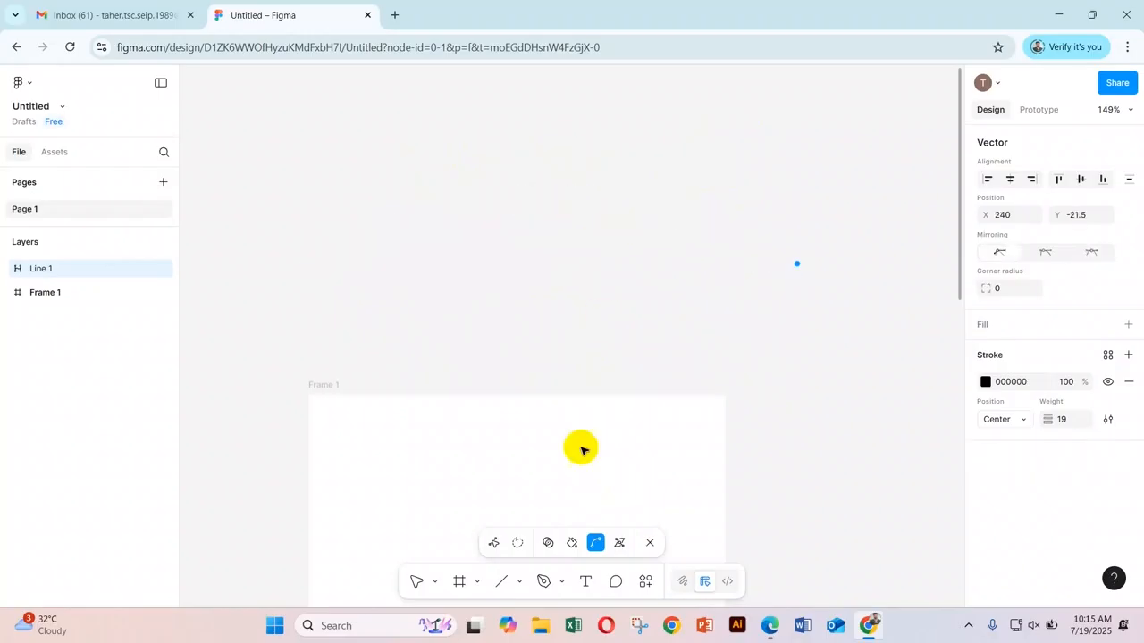
pyautogui.click(523, 585)
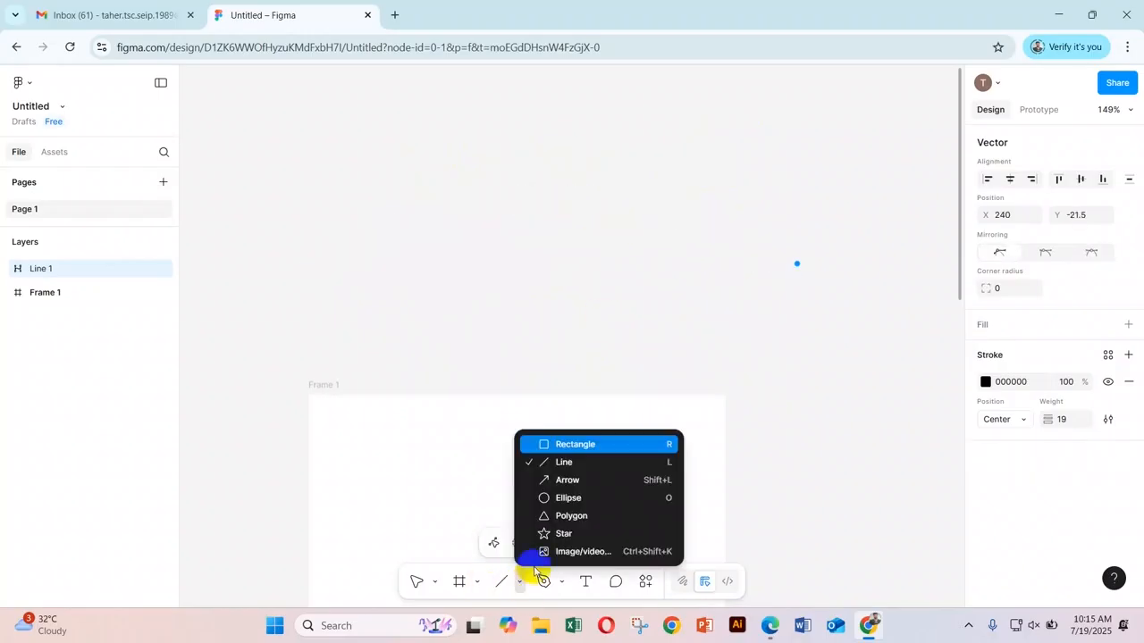
pyautogui.click(557, 499)
pyautogui.moveTo(488, 151); pyautogui.dragTo(656, 365)
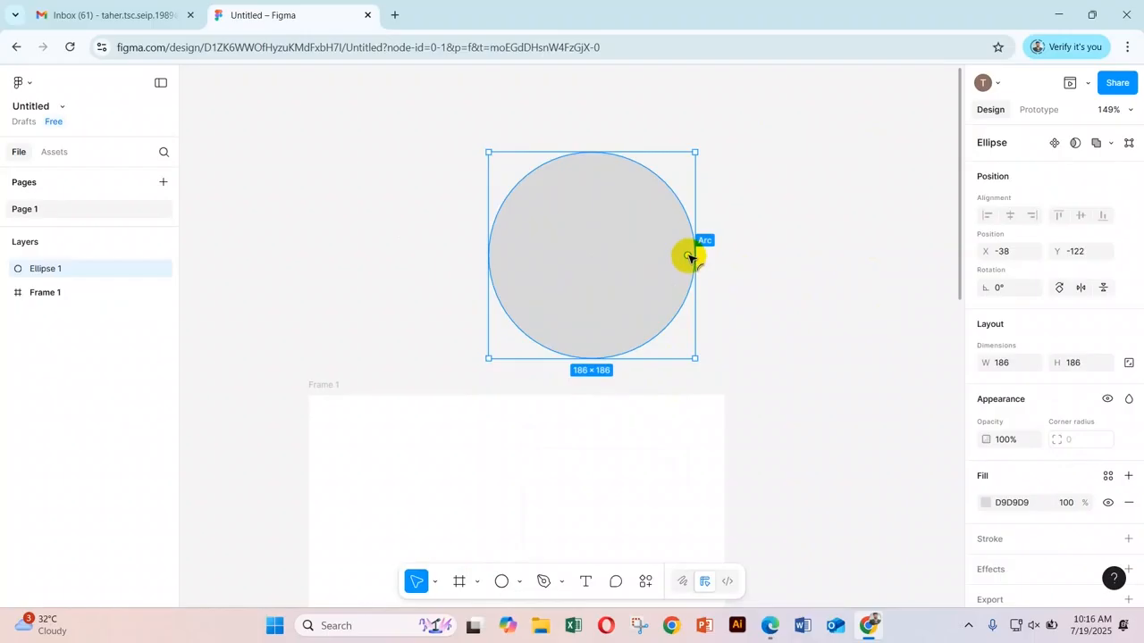
pyautogui.moveTo(689, 256); pyautogui.dragTo(589, 179)
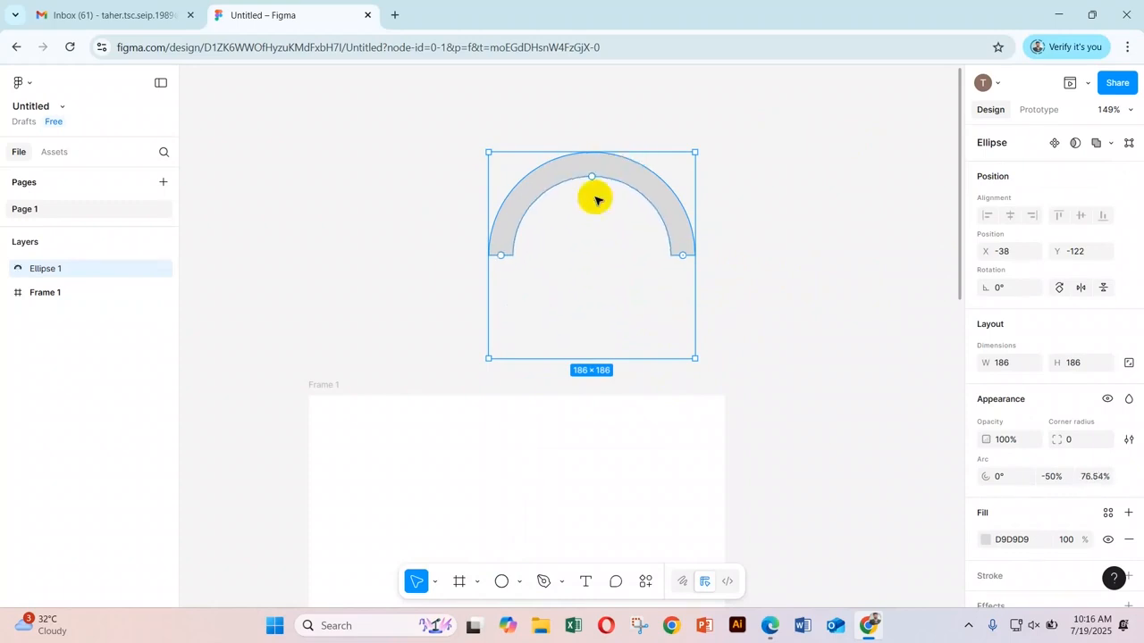
# Extend the half ring's sweep to about -99.2% so it forms a nearly closed ring, and delete the ellipse
pyautogui.moveTo(502, 255); pyautogui.dragTo(501, 314)
pyautogui.moveTo(688, 302); pyautogui.dragTo(695, 260)
pyautogui.scroll(-1, 983, 536)
pyautogui.moveTo(677, 264)
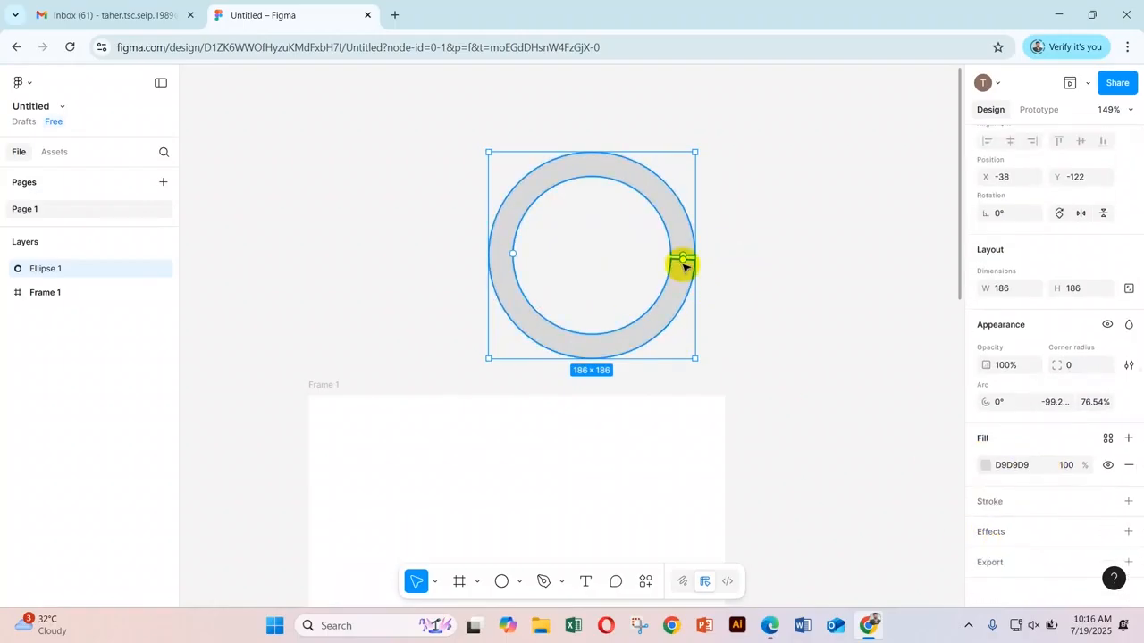
pyautogui.press('Delete')
# Draw a triangle about 164 × 164 with the Polygon tool on the empty canvas above Frame 1
pyautogui.click(513, 583)
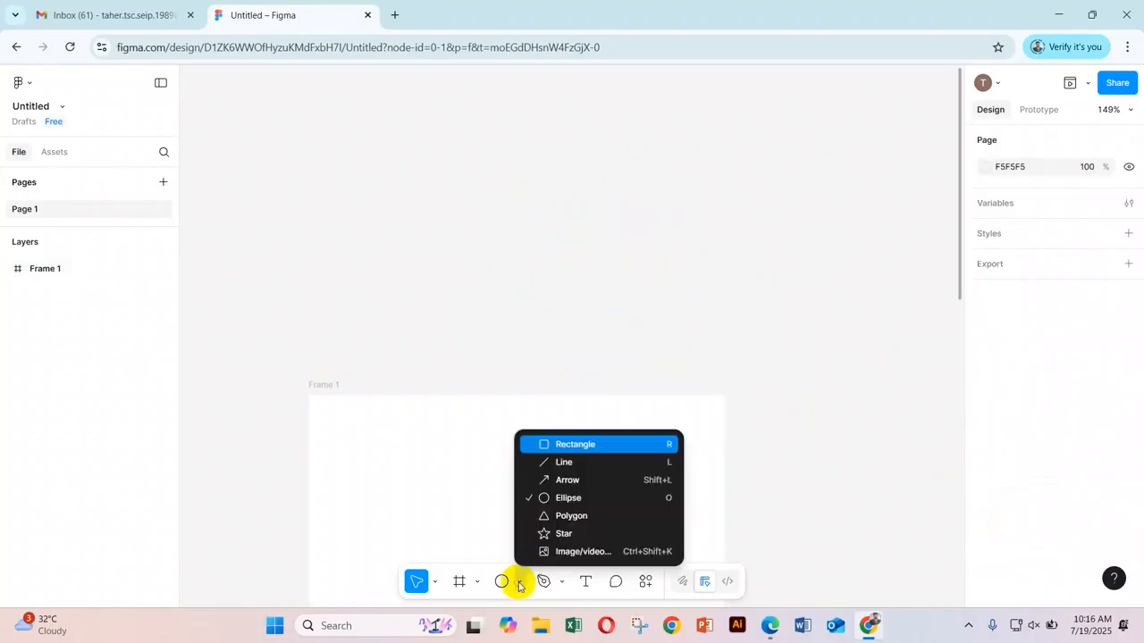
pyautogui.click(564, 514)
pyautogui.moveTo(488, 179)
pyautogui.mouseDown()
pyautogui.moveTo(620, 357)
pyautogui.moveTo(670, 361)
pyautogui.mouseUp()
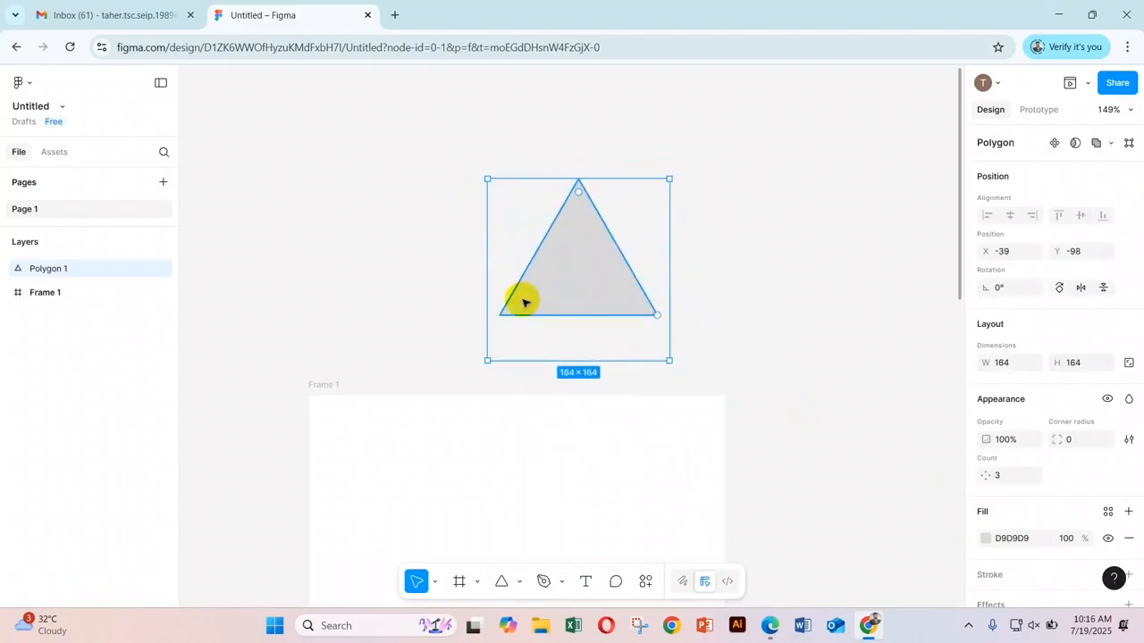
# Try out the triangle's side-count and corner-radius handles, and delete the polygon
pyautogui.click(519, 581)
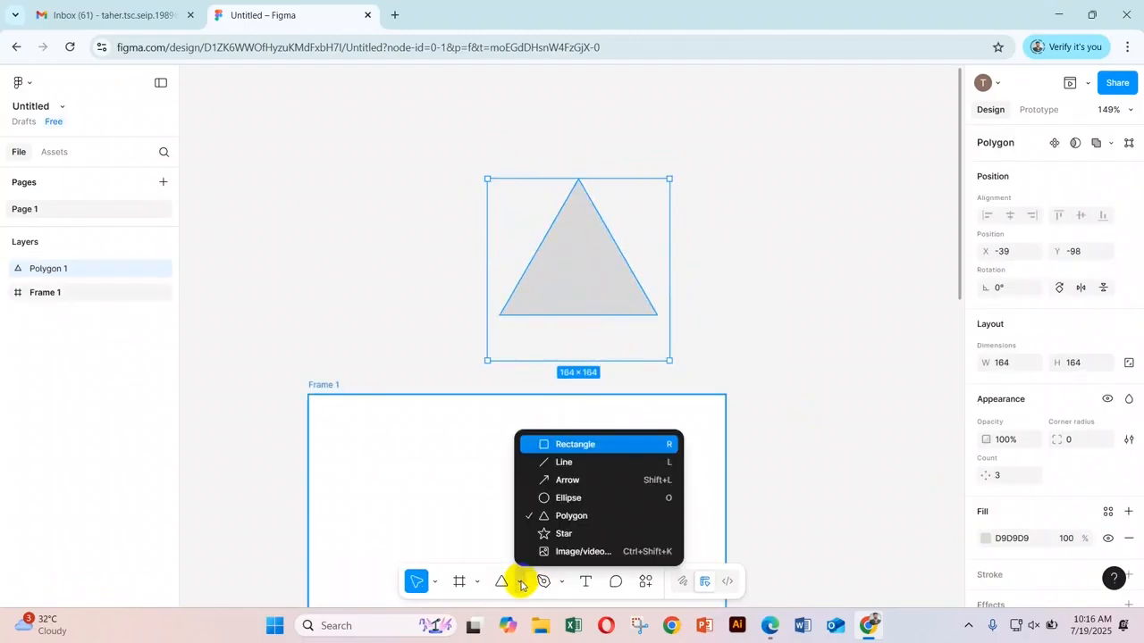
pyautogui.click(621, 549)
pyautogui.moveTo(662, 318); pyautogui.dragTo(664, 378)
pyautogui.moveTo(579, 194); pyautogui.dragTo(610, 153)
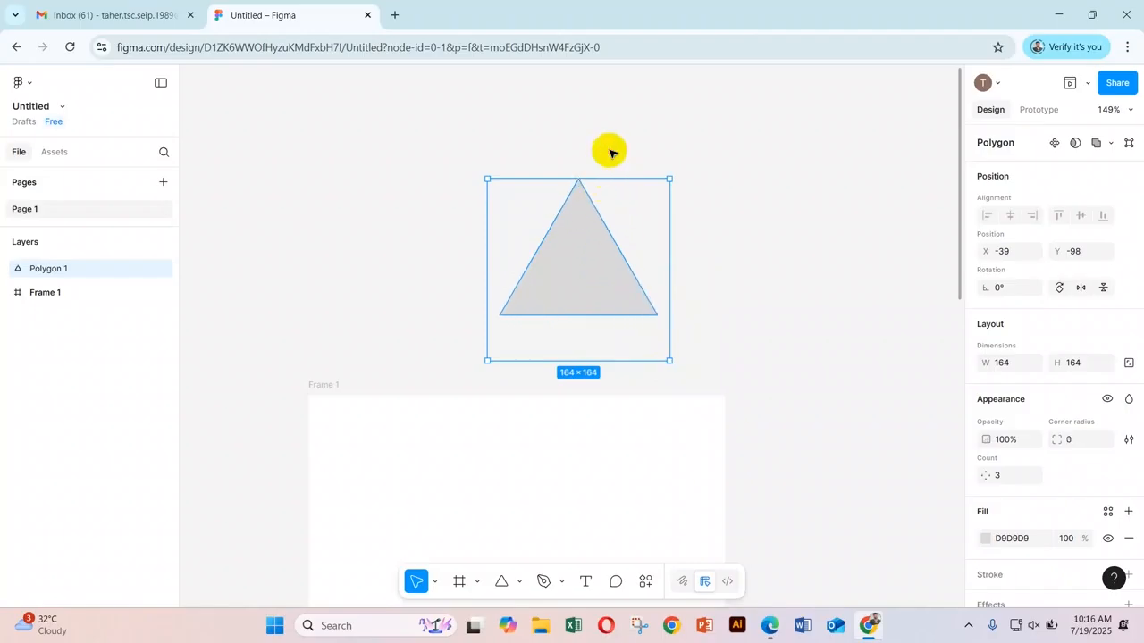
pyautogui.press('Delete')
# Draw an upright rectangle about 126 × 262 on the canvas to the right of Frame 1
pyautogui.click(519, 582)
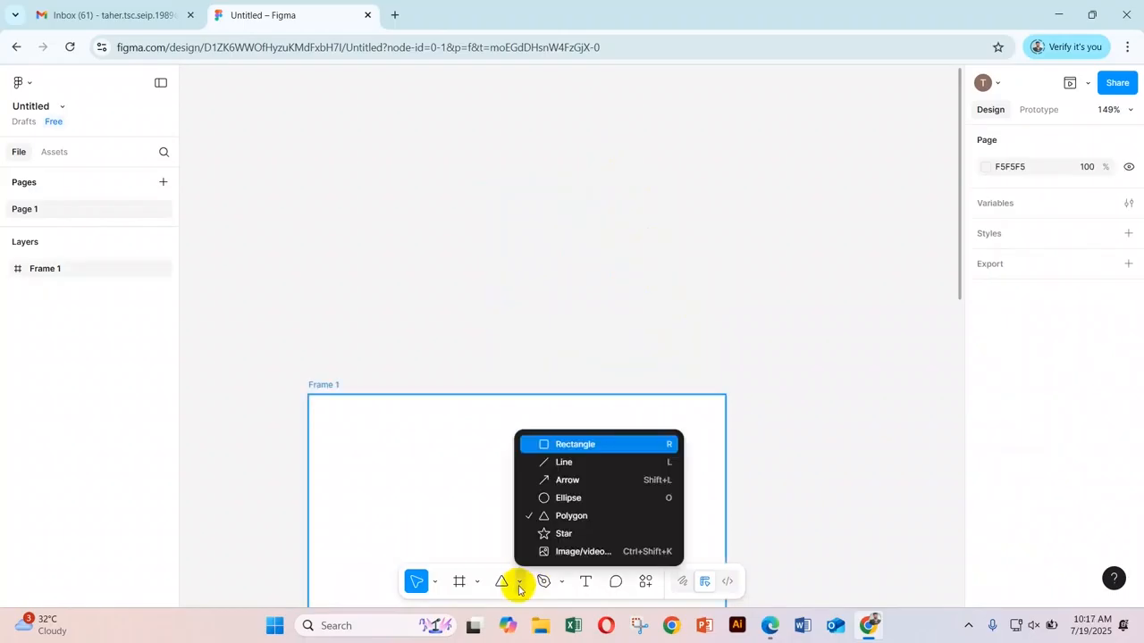
pyautogui.click(561, 534)
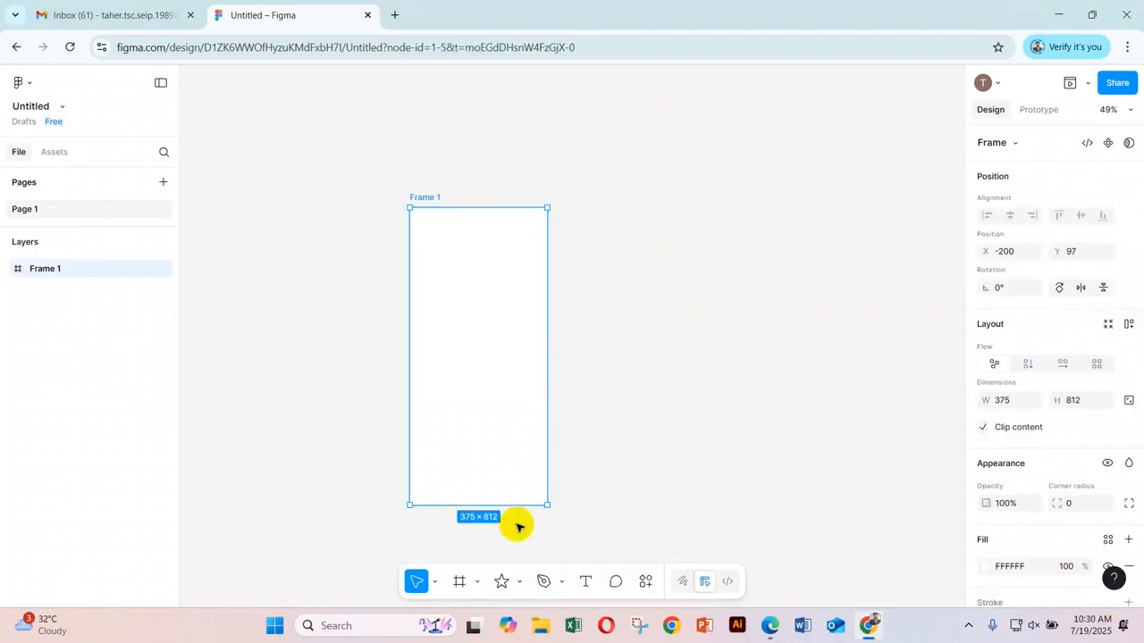
pyautogui.click(518, 588)
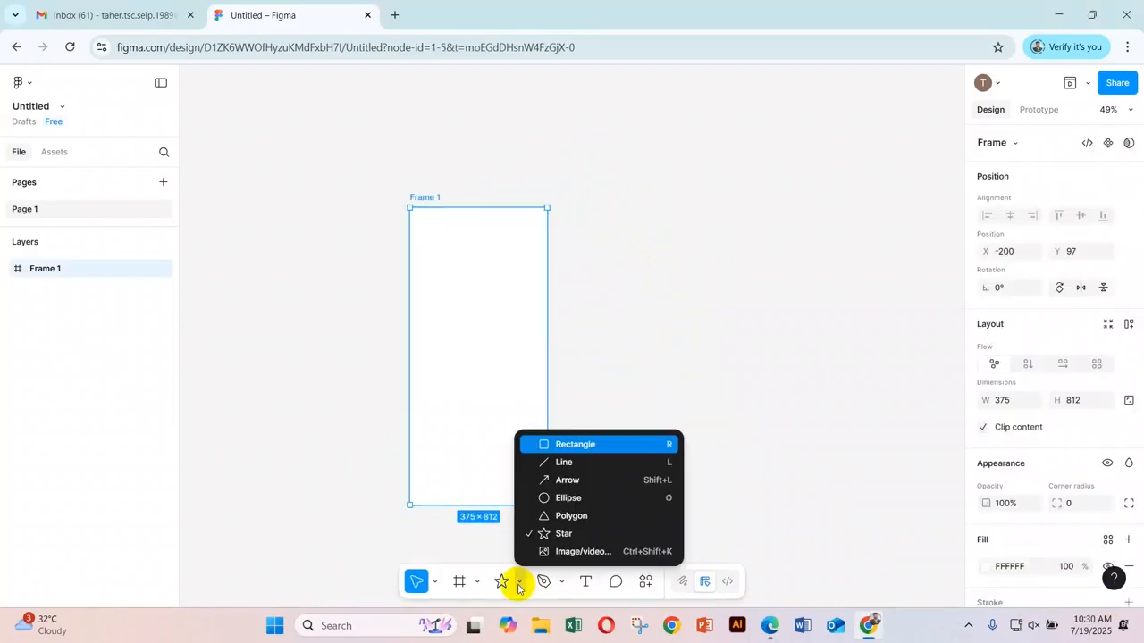
pyautogui.click(563, 440)
pyautogui.moveTo(635, 293); pyautogui.dragTo(681, 389)
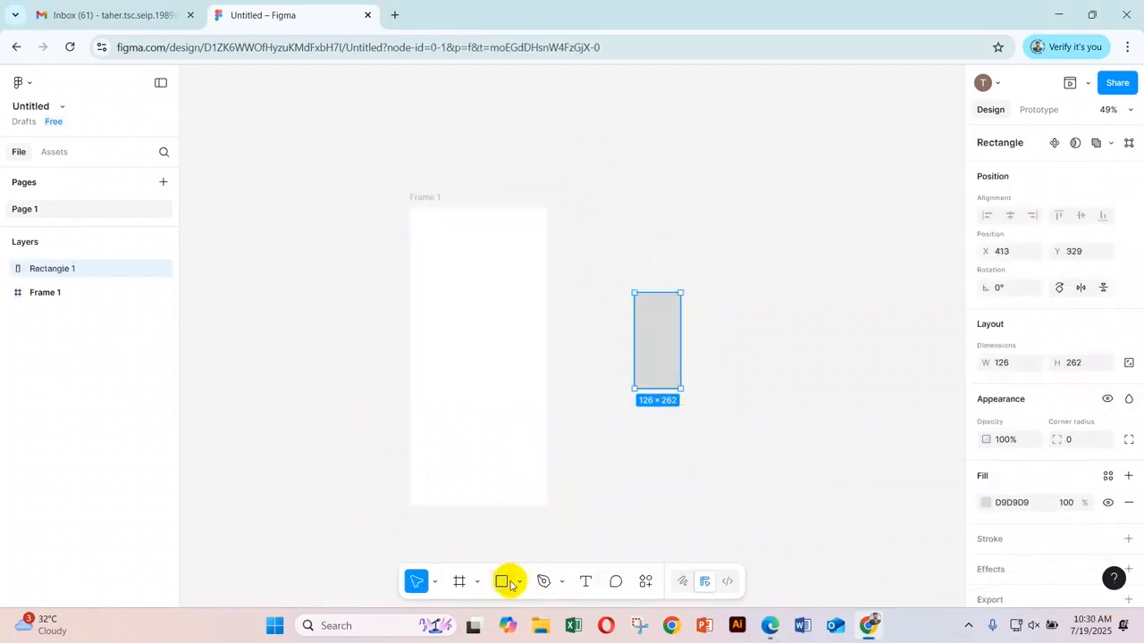
# Draw a nearly horizontal line about 380 long below the rectangle and an arrow about 331 long beneath it
pyautogui.click(519, 581)
pyautogui.click(572, 462)
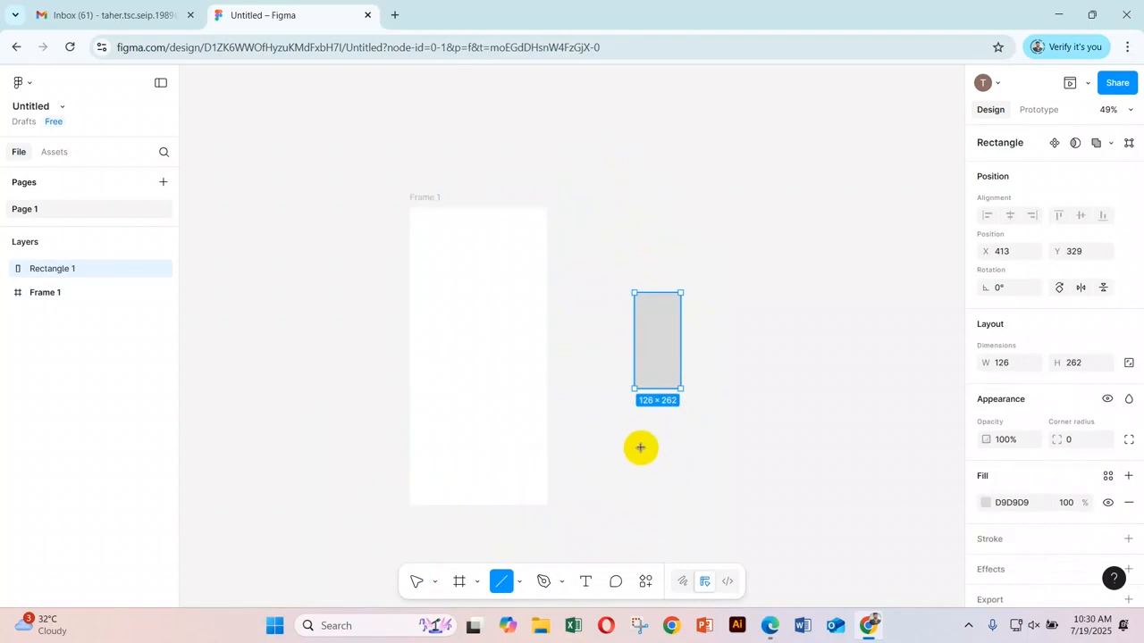
pyautogui.moveTo(635, 444); pyautogui.dragTo(774, 447)
pyautogui.click(520, 587)
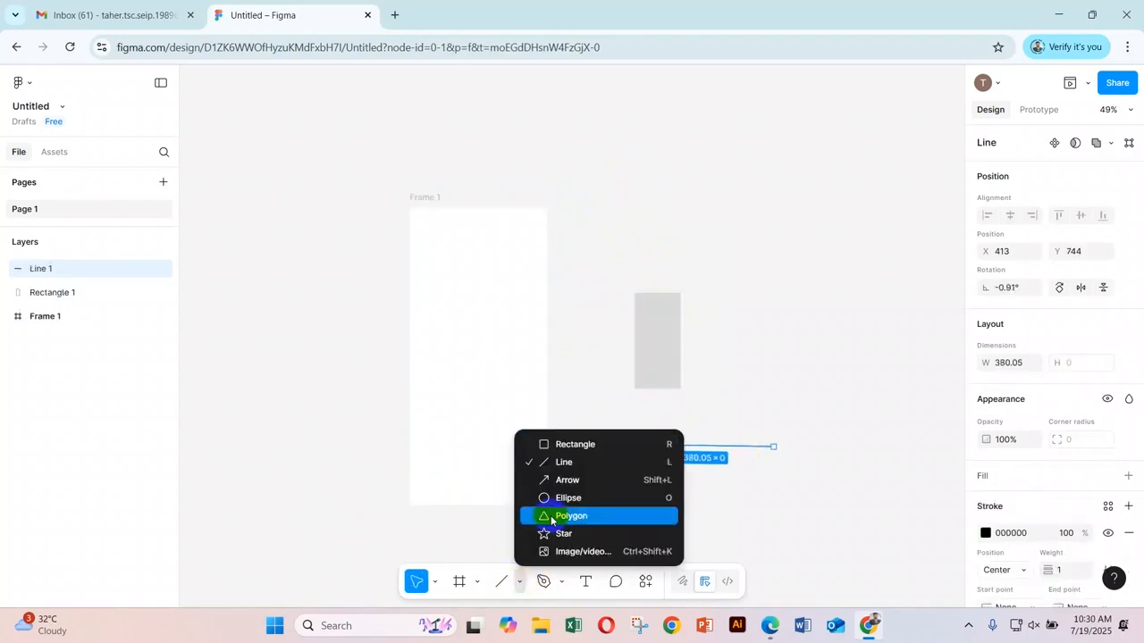
pyautogui.click(561, 479)
pyautogui.moveTo(645, 473); pyautogui.dragTo(766, 477)
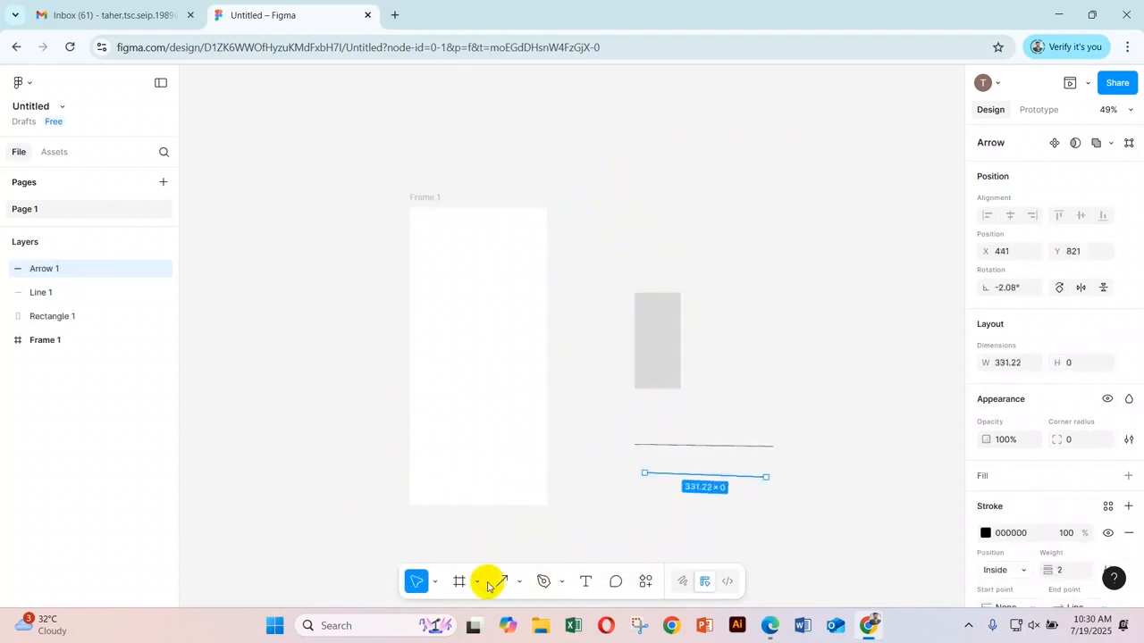
# Draw a polygon about 284 × 284 to the right of the rectangle and set its side count to 6
pyautogui.click(519, 582)
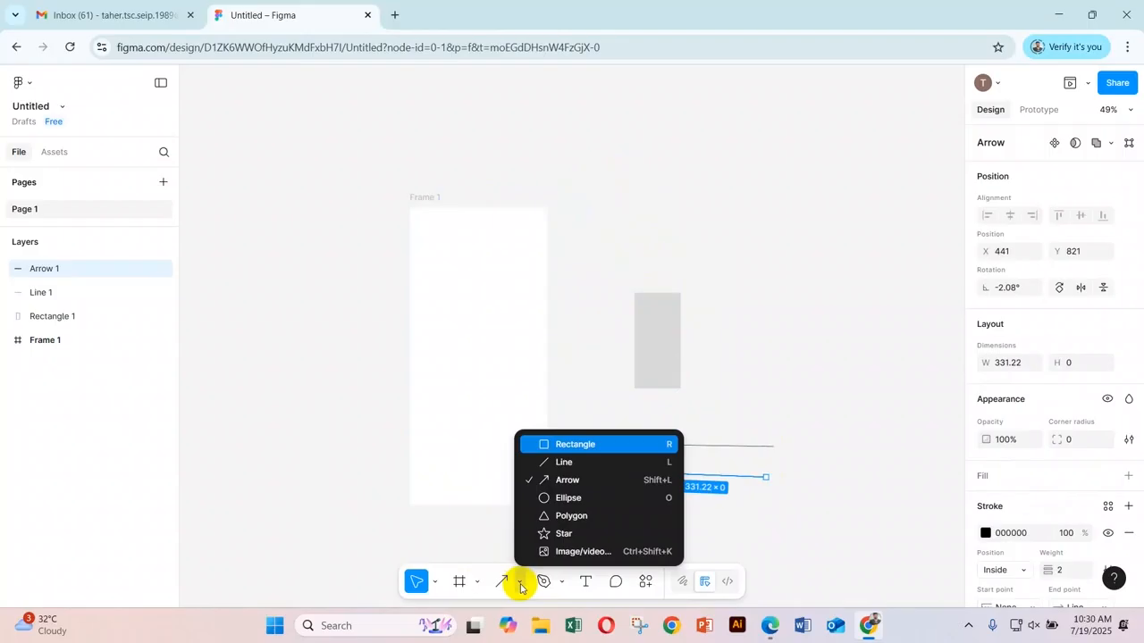
pyautogui.click(559, 517)
pyautogui.moveTo(772, 259); pyautogui.dragTo(856, 375)
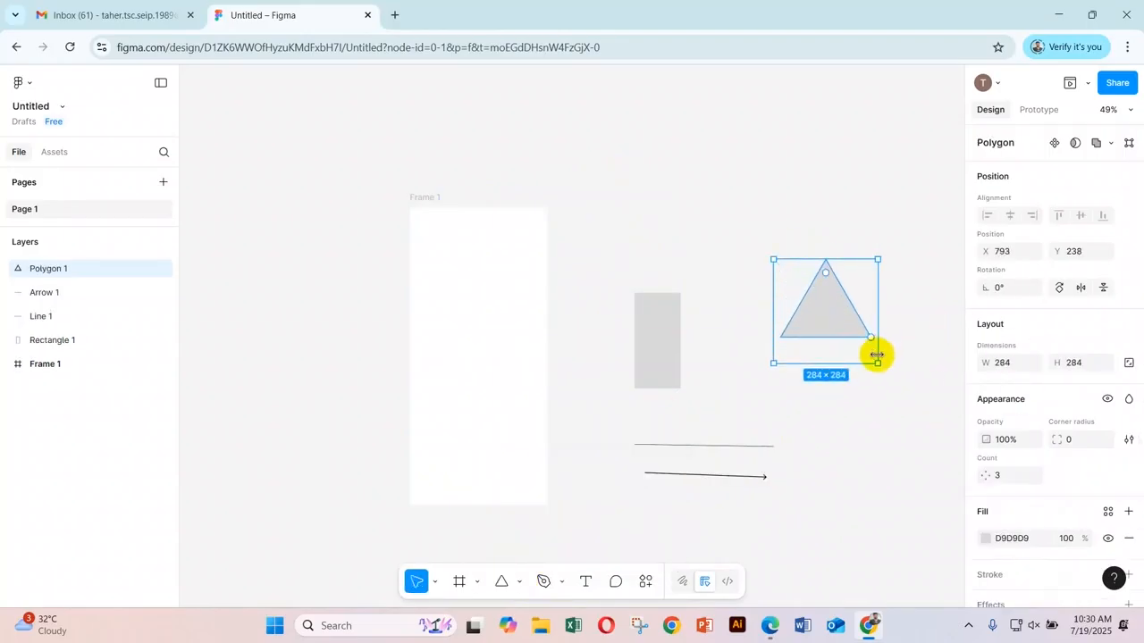
pyautogui.moveTo(874, 335); pyautogui.dragTo(883, 286)
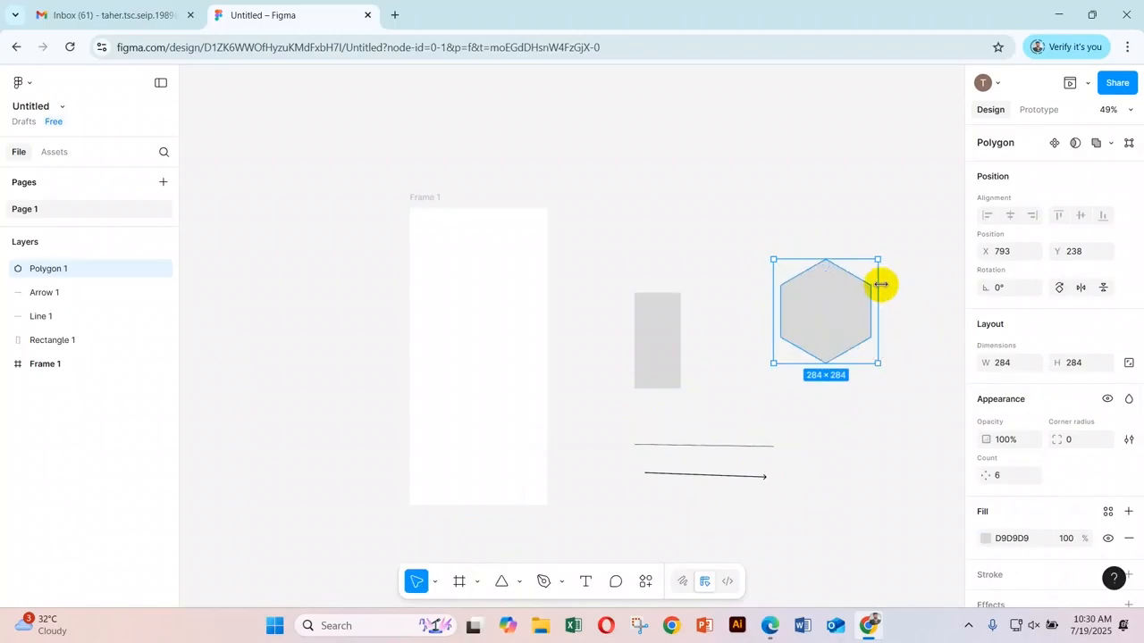
# Draw a star about 291 × 291 above the rectangle and hexagon and raise its point count to 16
pyautogui.click(521, 583)
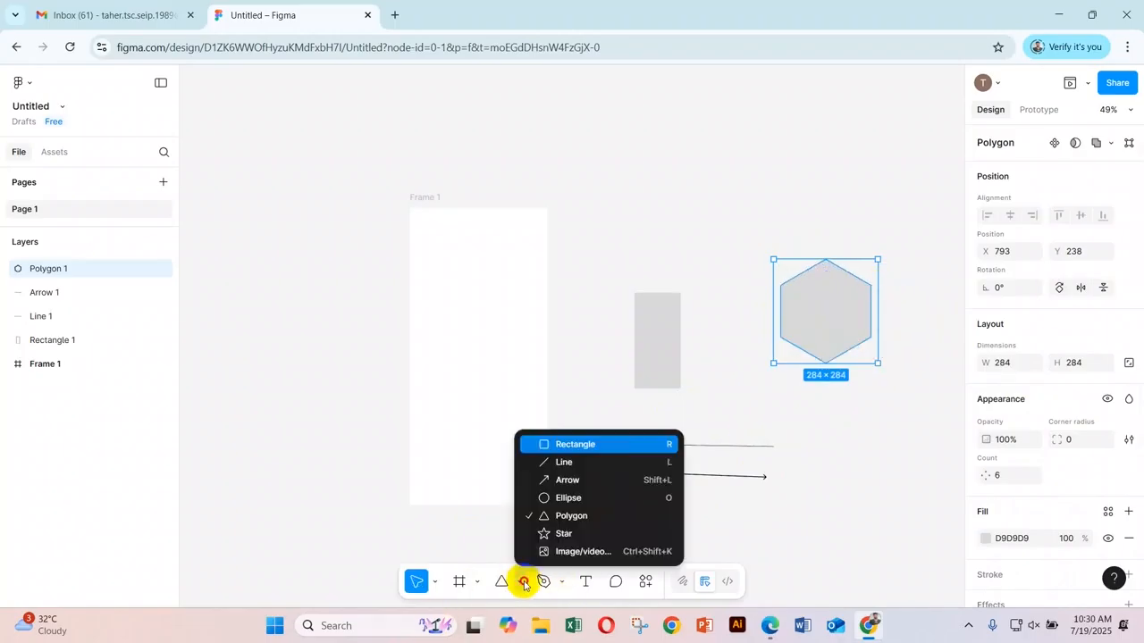
pyautogui.click(560, 534)
pyautogui.moveTo(667, 118); pyautogui.dragTo(774, 223)
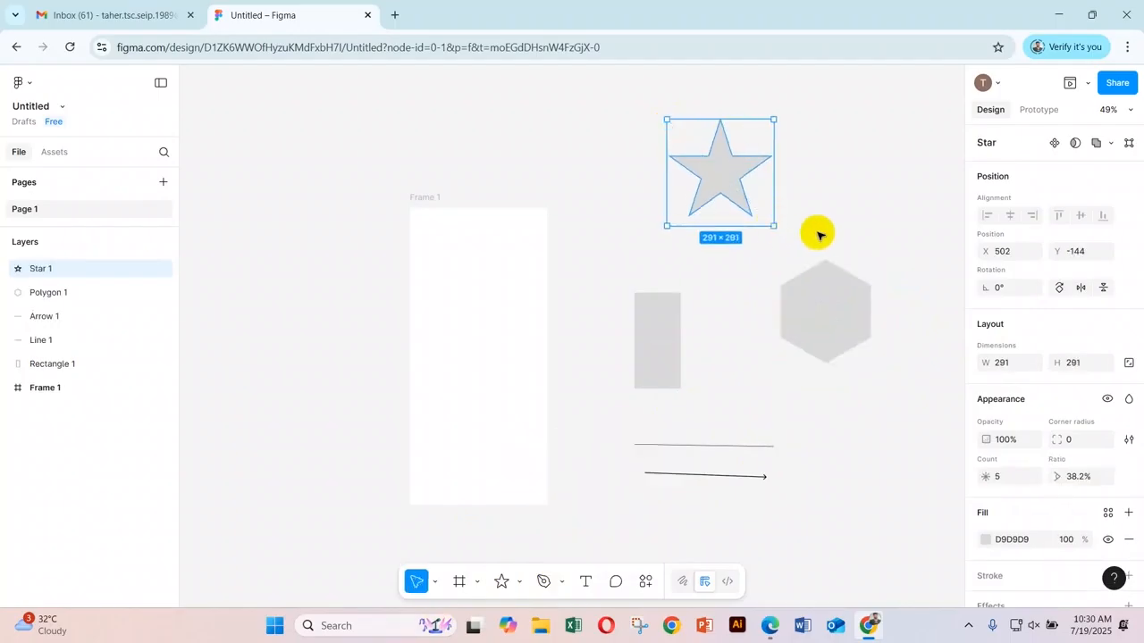
pyautogui.scroll(5, 774, 226)
pyautogui.scroll(4, 774, 226)
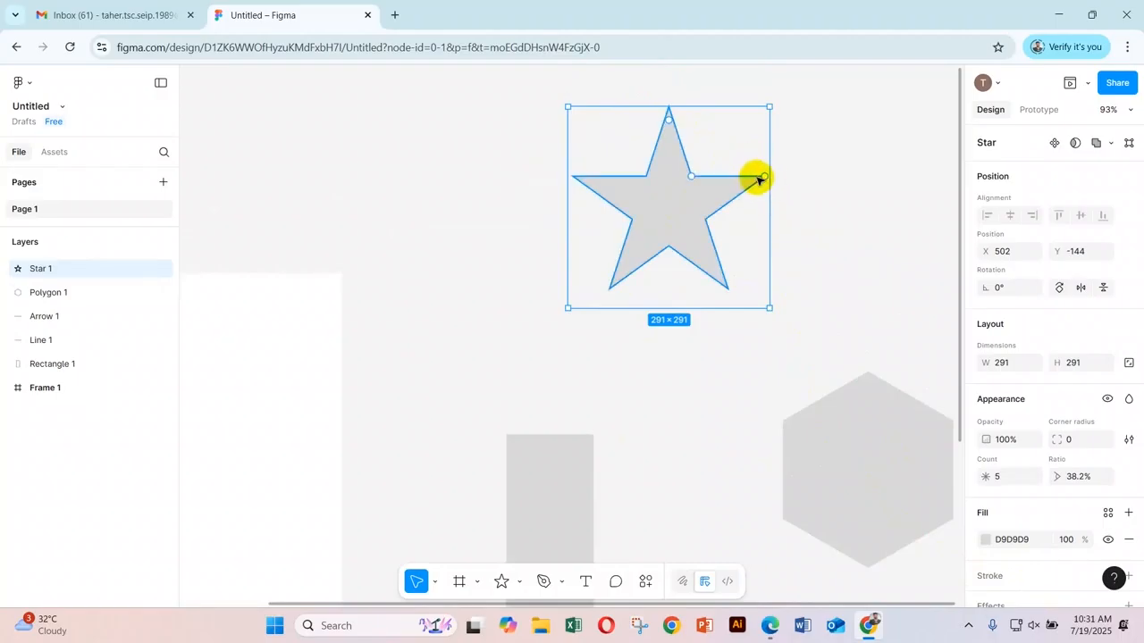
pyautogui.moveTo(761, 166); pyautogui.dragTo(718, 100)
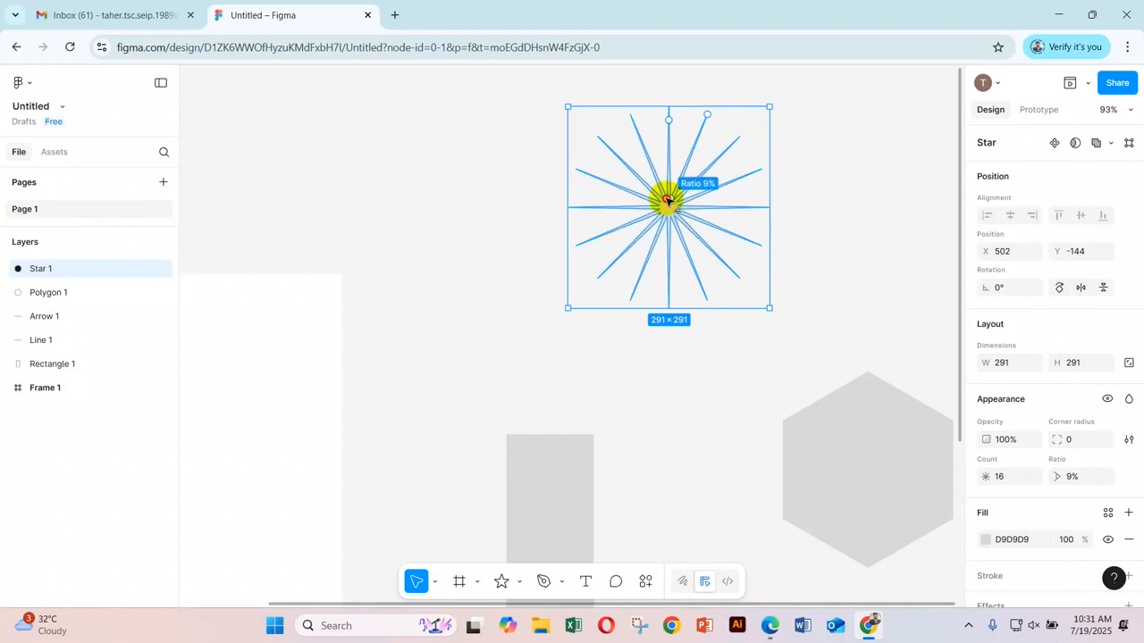
# Try rounding the star's points, restore the corner radius to 0, and set the star's ratio to 44%
pyautogui.moveTo(668, 200); pyautogui.dragTo(681, 152)
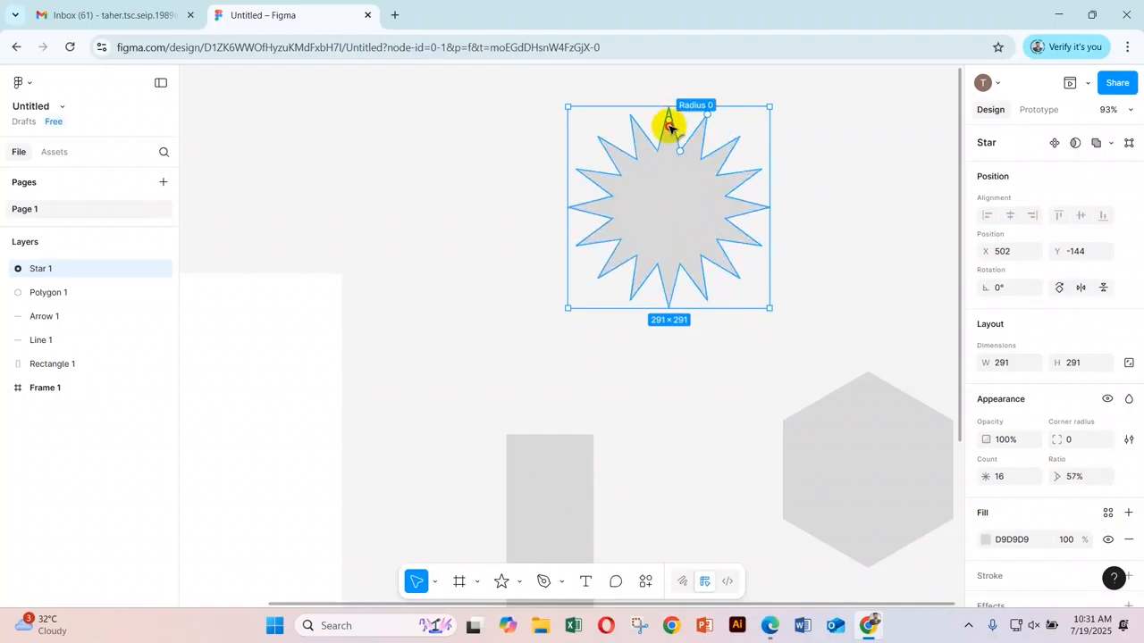
pyautogui.moveTo(668, 126); pyautogui.dragTo(670, 136)
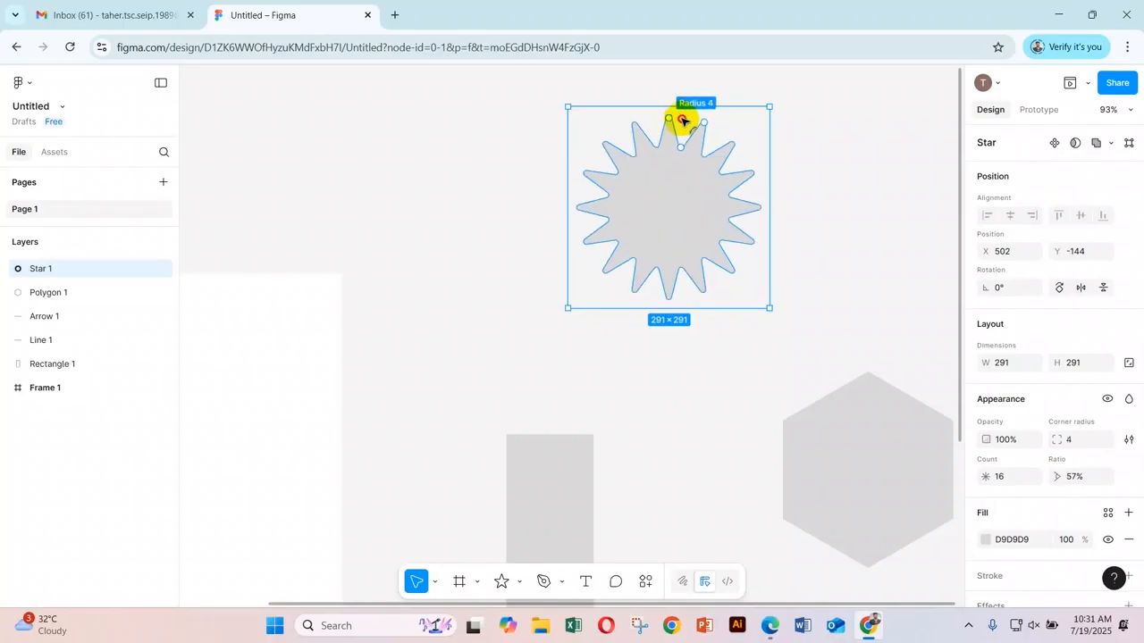
pyautogui.moveTo(698, 89)
pyautogui.mouseDown()
pyautogui.moveTo(689, 133)
pyautogui.moveTo(710, 92)
pyautogui.mouseUp()
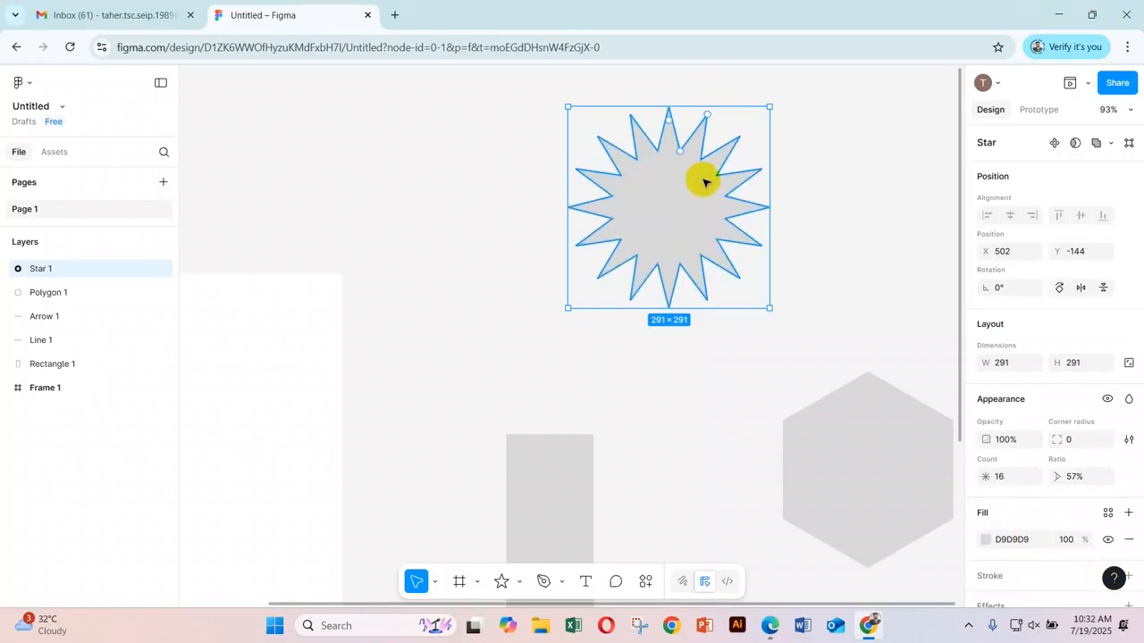
pyautogui.moveTo(682, 154); pyautogui.dragTo(676, 161)
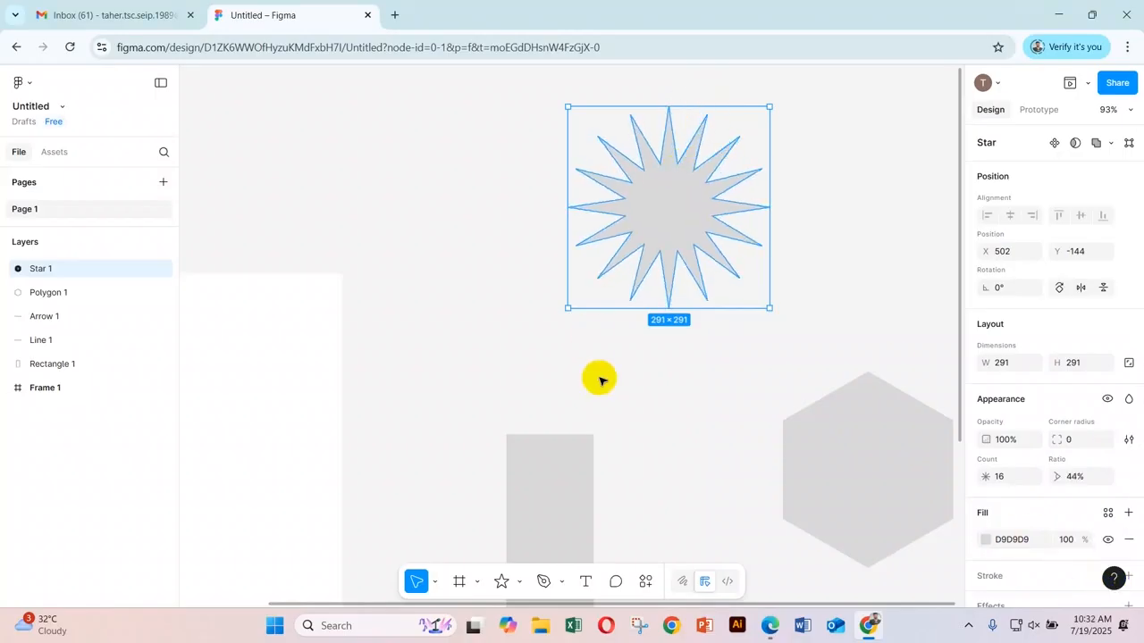
# Select the rectangle, line, arrow and hexagon beside Frame 1 together and delete them, keeping the star
pyautogui.scroll(-2, 640, 408)
pyautogui.scroll(-6, 640, 408)
pyautogui.scroll(6, 689, 426)
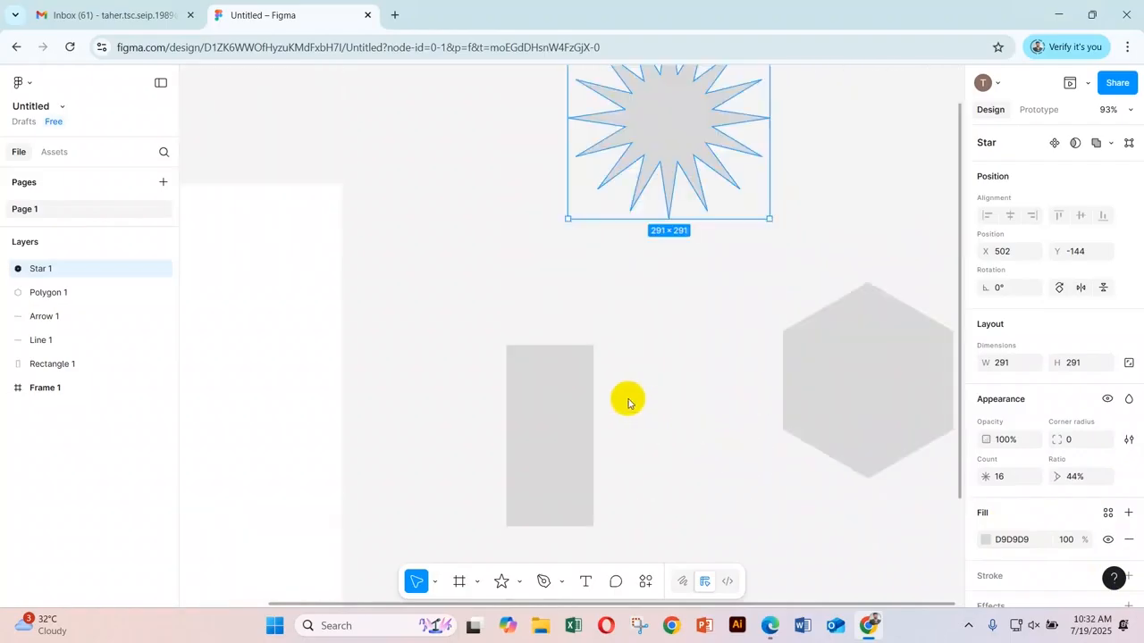
pyautogui.moveTo(494, 307); pyautogui.dragTo(926, 528)
pyautogui.press('Delete')
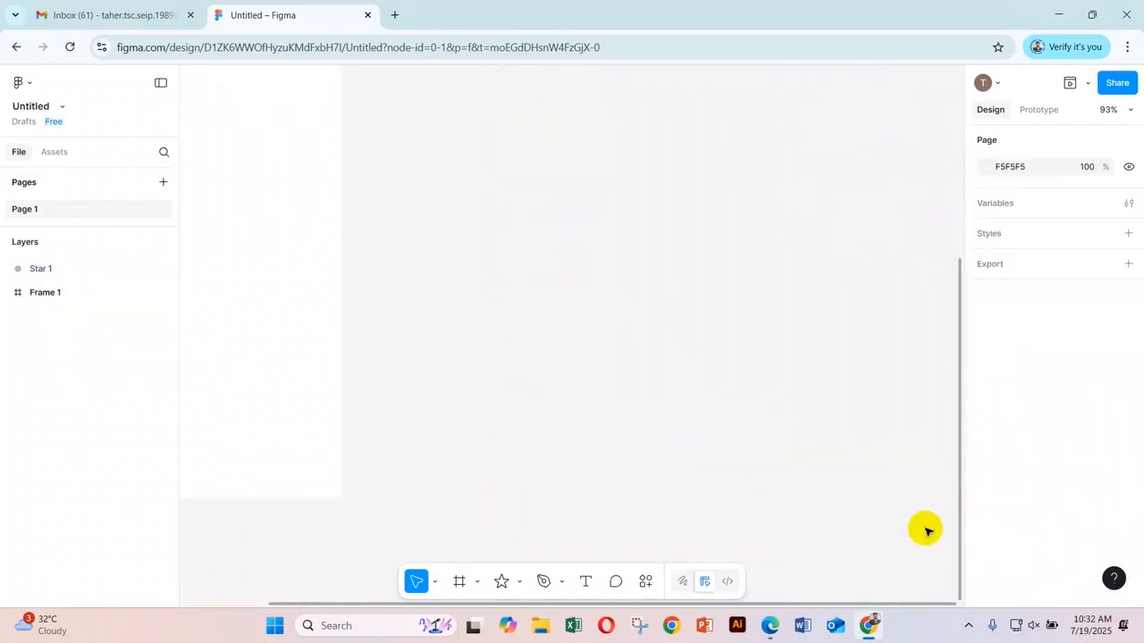
# Place the star inside Frame 1 so the frame's upper-right corner clips it, and give it a light blue fill
pyautogui.moveTo(474, 267); pyautogui.dragTo(807, 503)
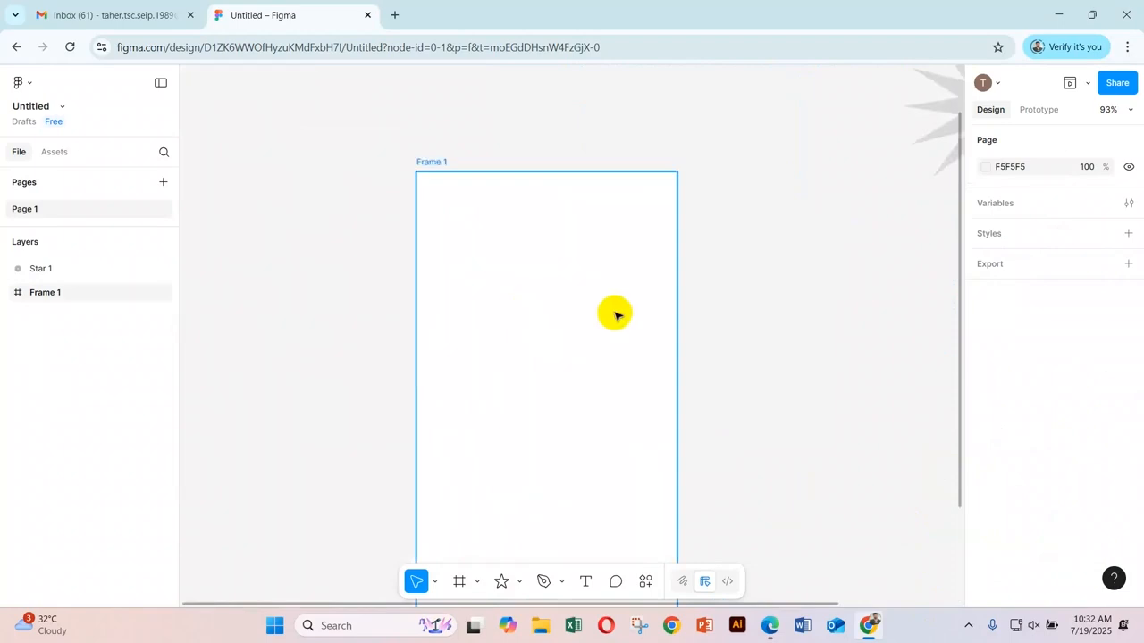
pyautogui.scroll(-3, 807, 319)
pyautogui.moveTo(932, 194); pyautogui.dragTo(735, 172)
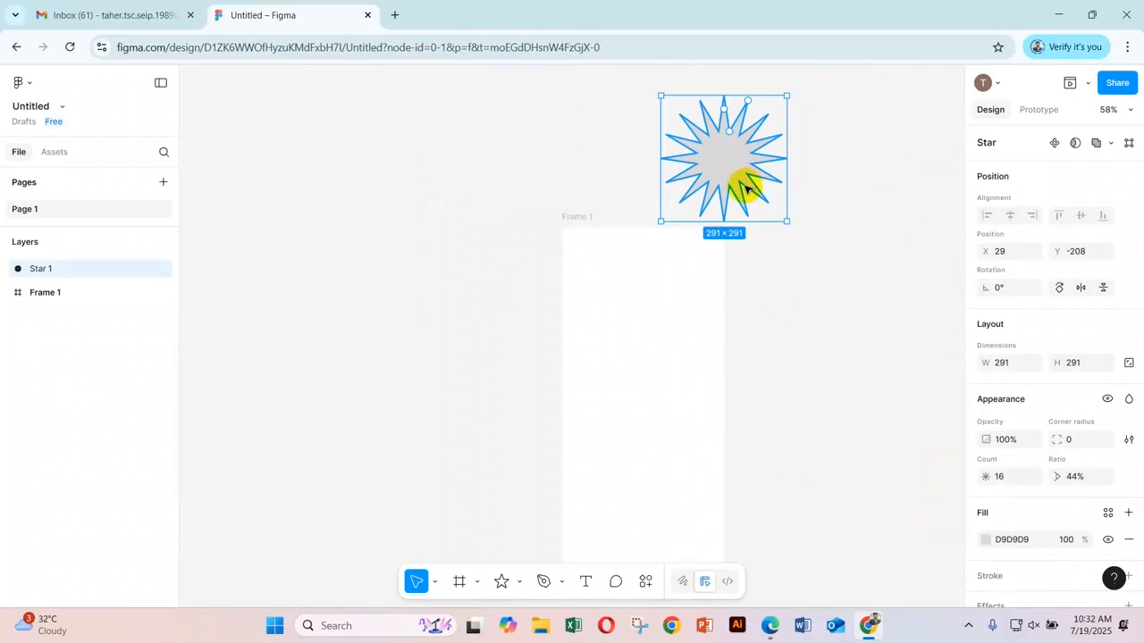
pyautogui.scroll(-1, 742, 187)
pyautogui.moveTo(731, 146); pyautogui.dragTo(722, 242)
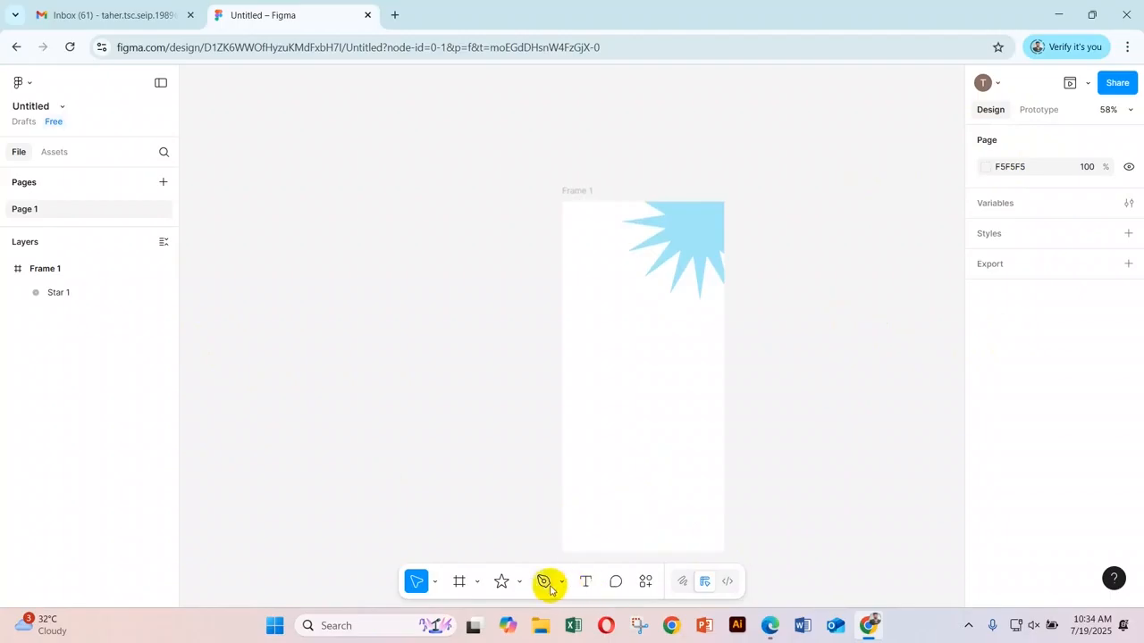
# Draw a square about 170 × 170 to the left of Frame 1 and rotate it -45° into a diamond
pyautogui.click(520, 582)
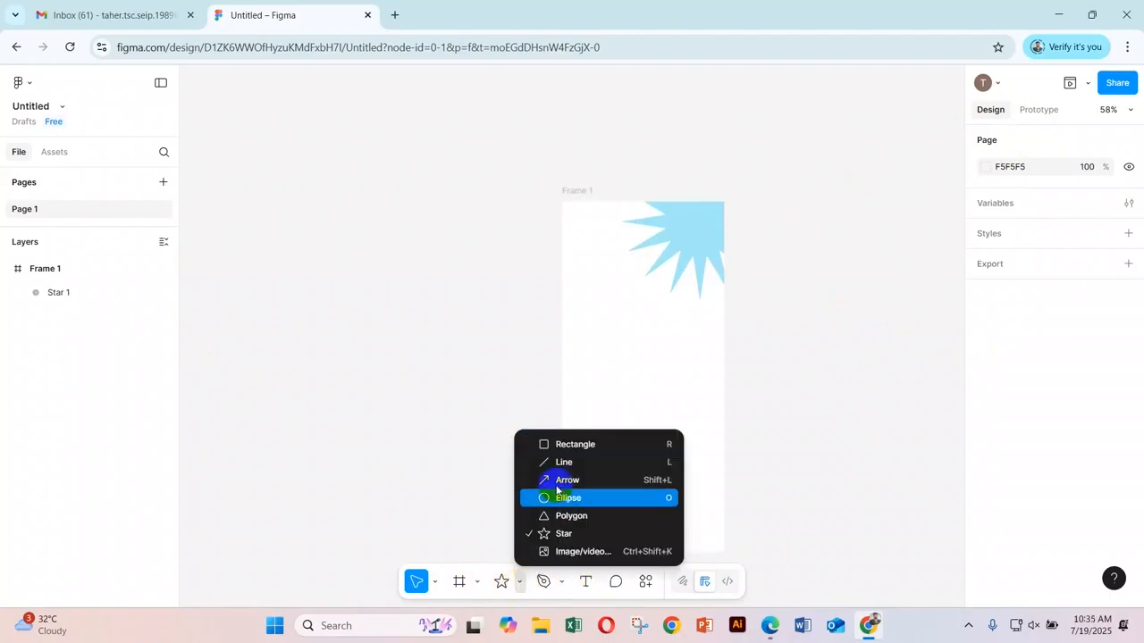
pyautogui.click(562, 444)
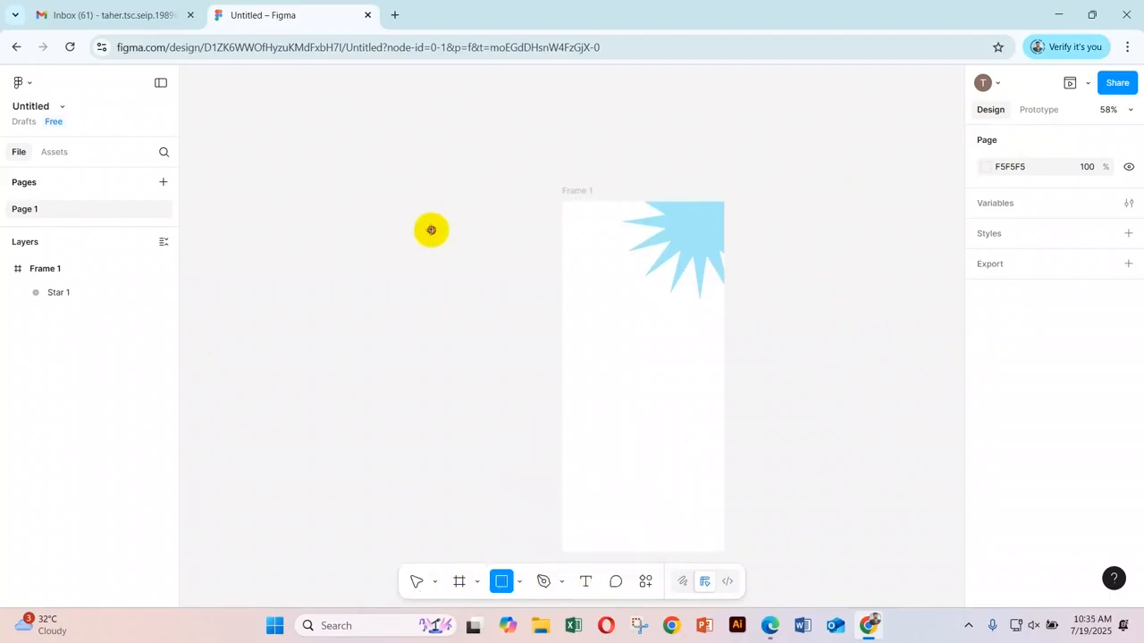
pyautogui.moveTo(430, 230); pyautogui.dragTo(505, 303)
pyautogui.moveTo(511, 225)
pyautogui.mouseDown()
pyautogui.moveTo(528, 284)
pyautogui.moveTo(513, 220)
pyautogui.mouseUp()
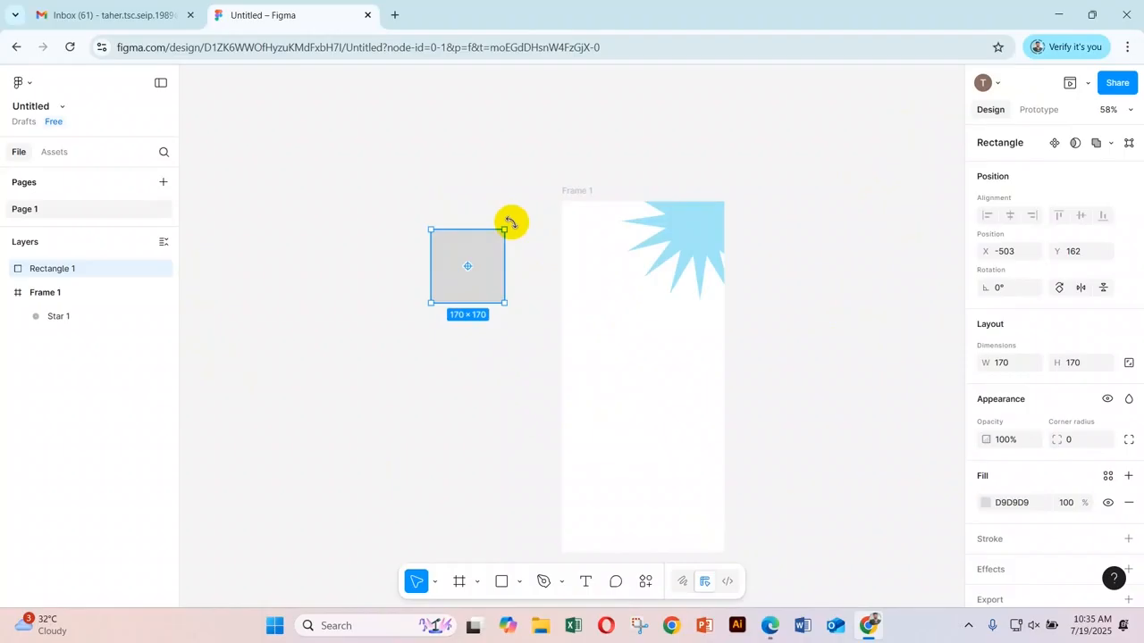
pyautogui.moveTo(511, 222); pyautogui.dragTo(529, 272)
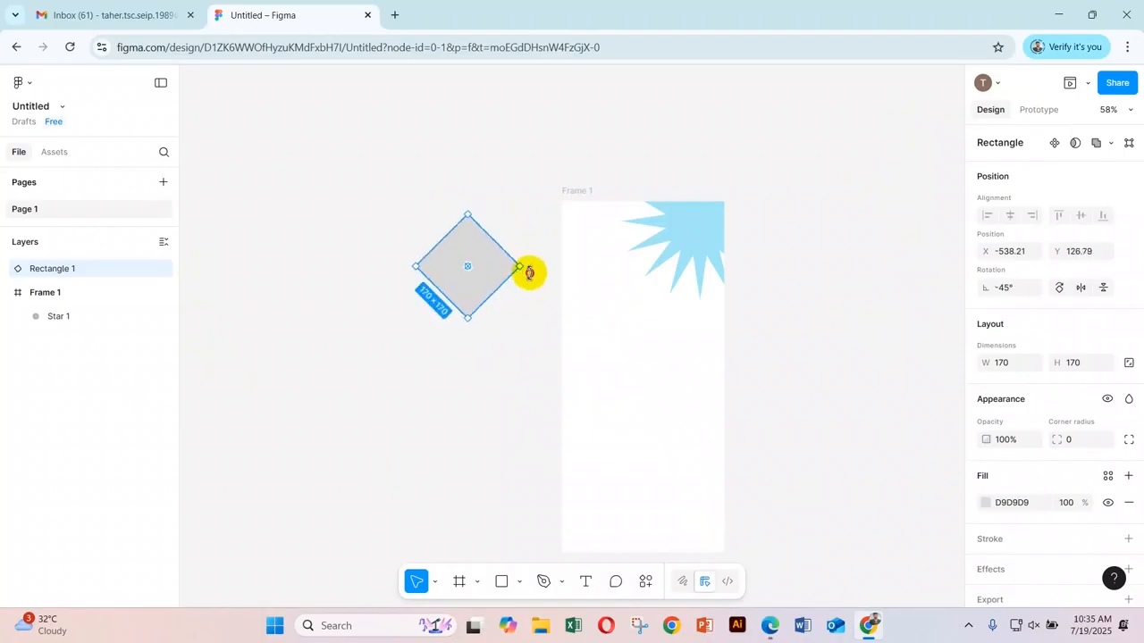
# Hide the diamond's fill and add a 000000 stroke to it
pyautogui.click(1107, 504)
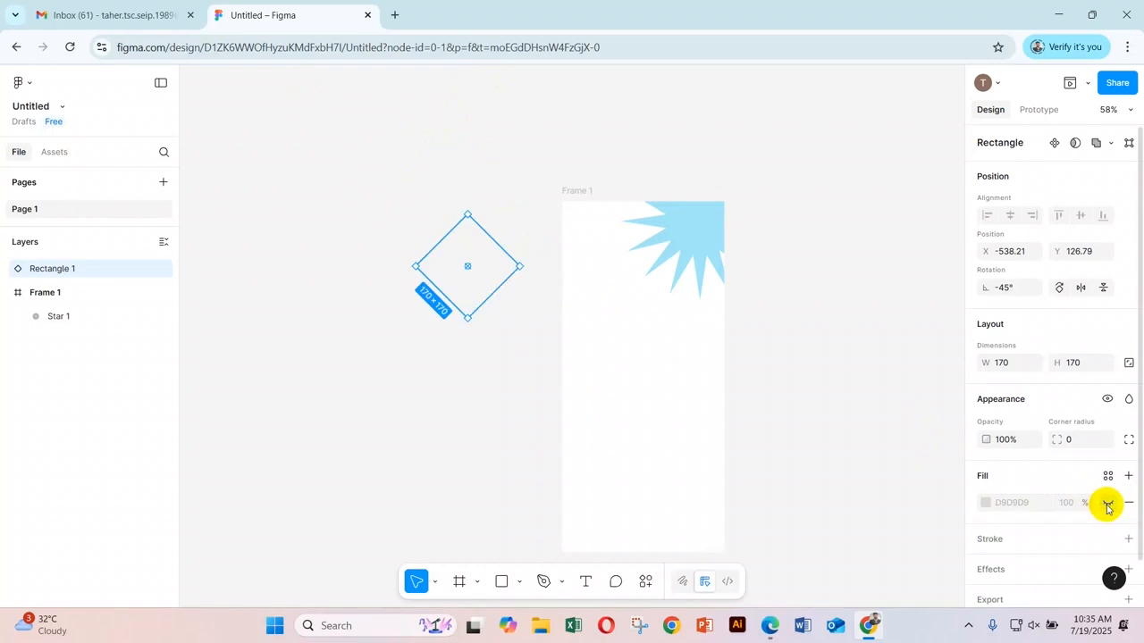
pyautogui.scroll(-1, 1107, 507)
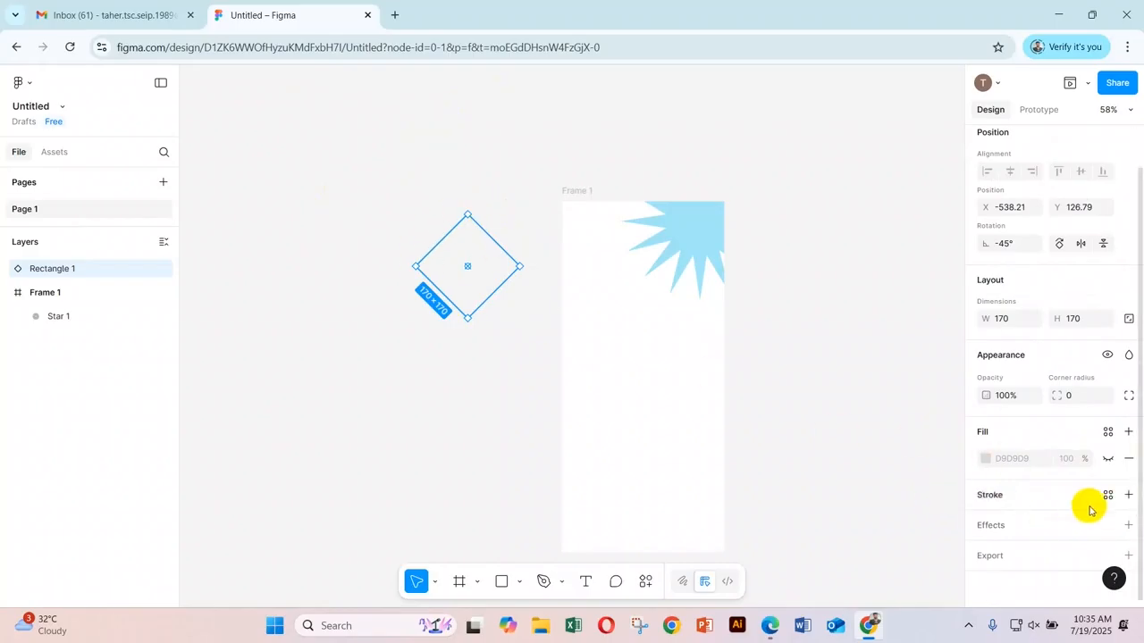
pyautogui.click(996, 497)
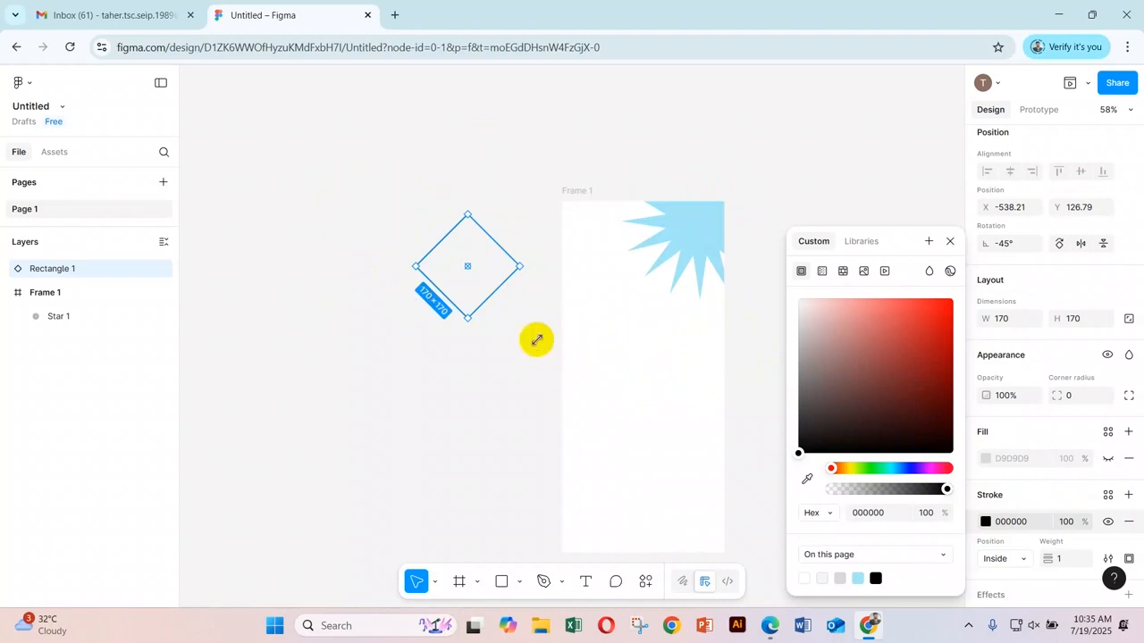
# Change the diamond's stroke colour to dark teal 105860
pyautogui.click(892, 468)
pyautogui.moveTo(922, 383); pyautogui.dragTo(935, 352)
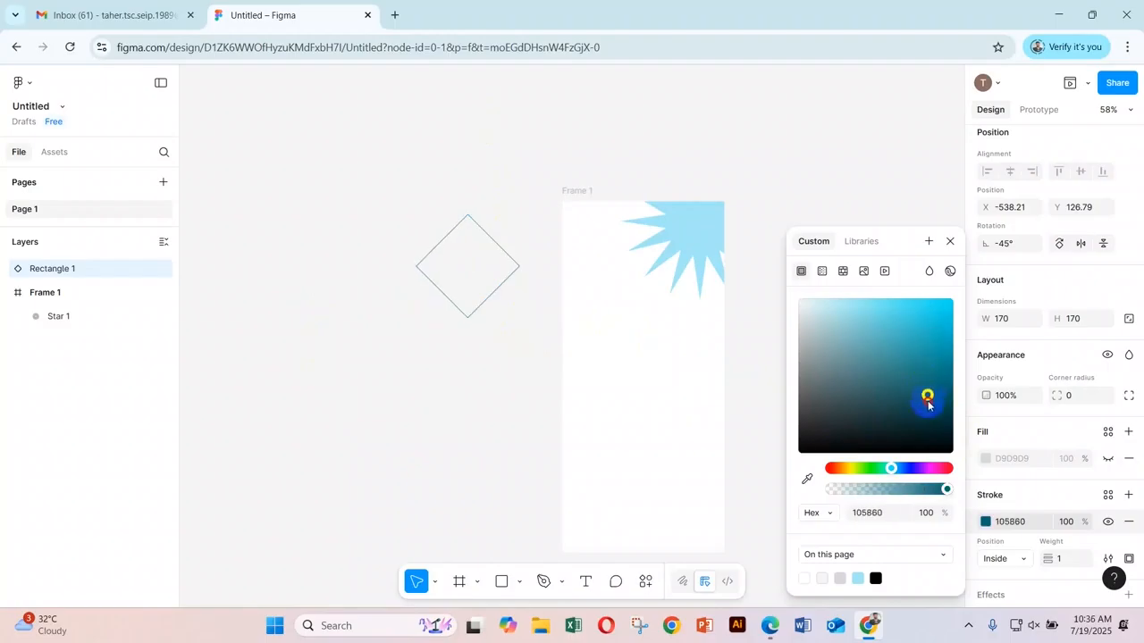
pyautogui.moveTo(928, 405); pyautogui.dragTo(928, 405)
pyautogui.click(950, 242)
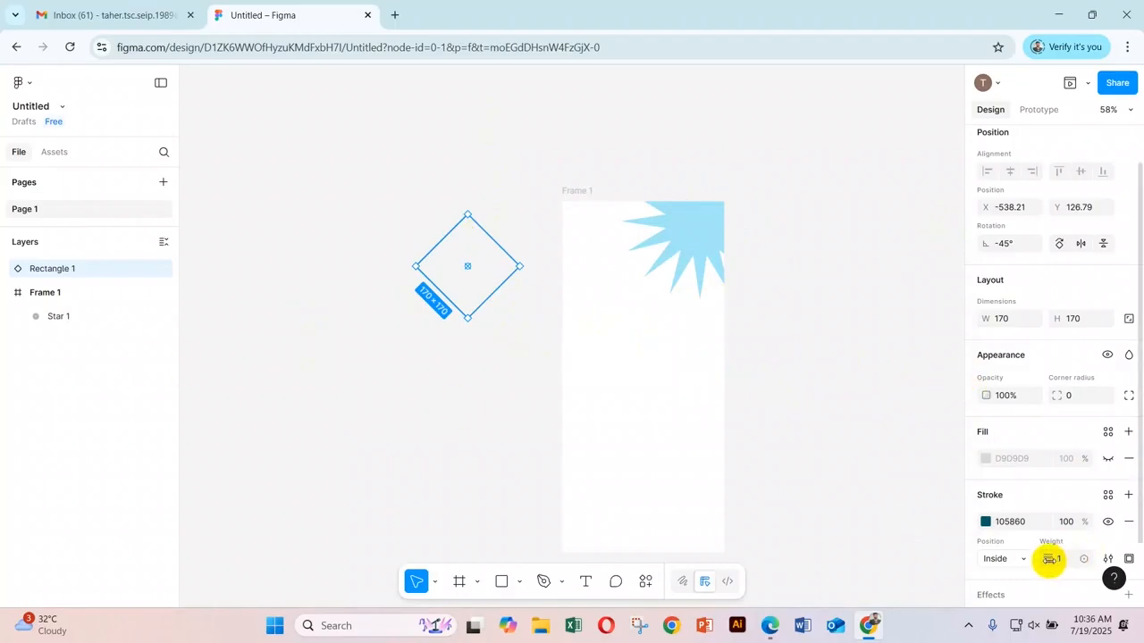
# Thicken the diamond's stroke to a weight of 18
pyautogui.moveTo(1049, 560)
pyautogui.mouseDown()
pyautogui.moveTo(572, 335)
pyautogui.moveTo(582, 334)
pyautogui.mouseUp()
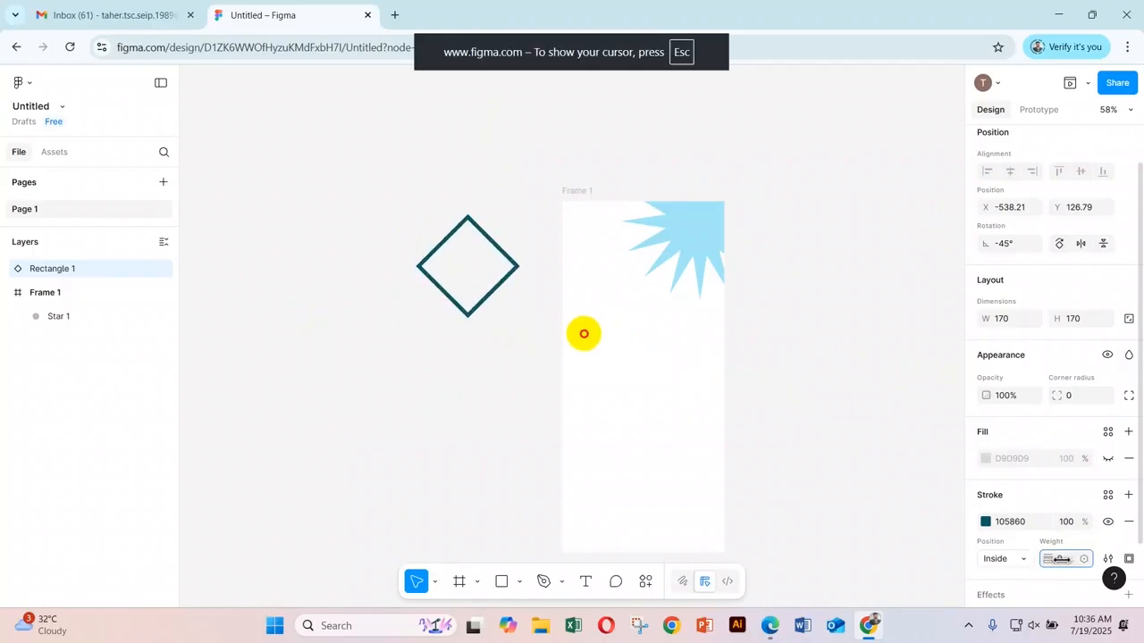
pyautogui.moveTo(587, 334); pyautogui.dragTo(468, 307)
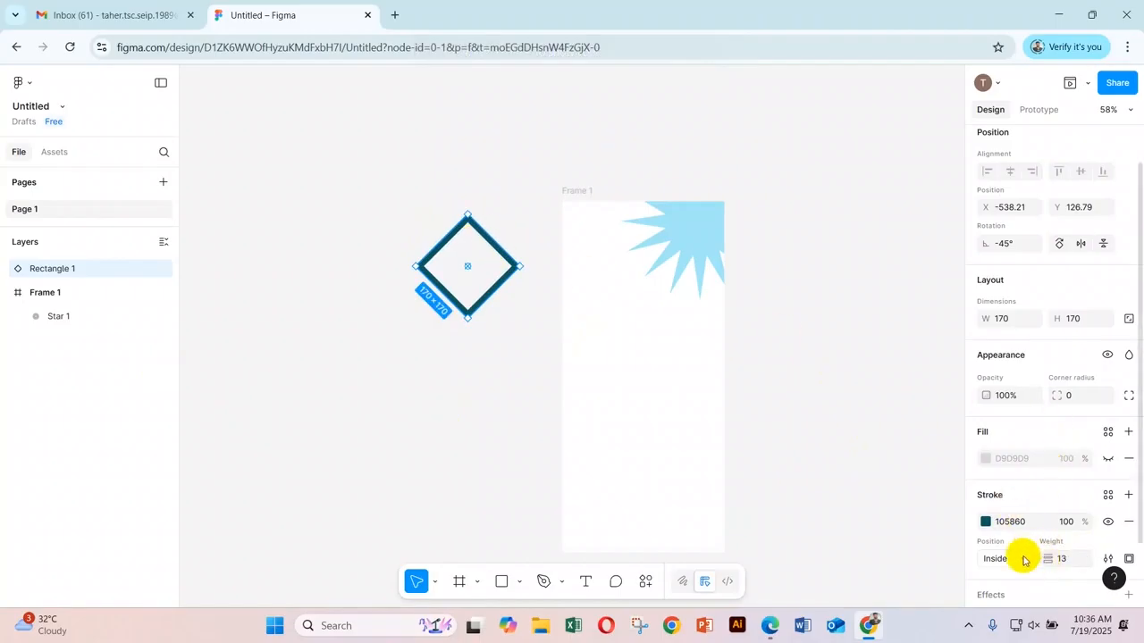
pyautogui.moveTo(1049, 558); pyautogui.dragTo(581, 335)
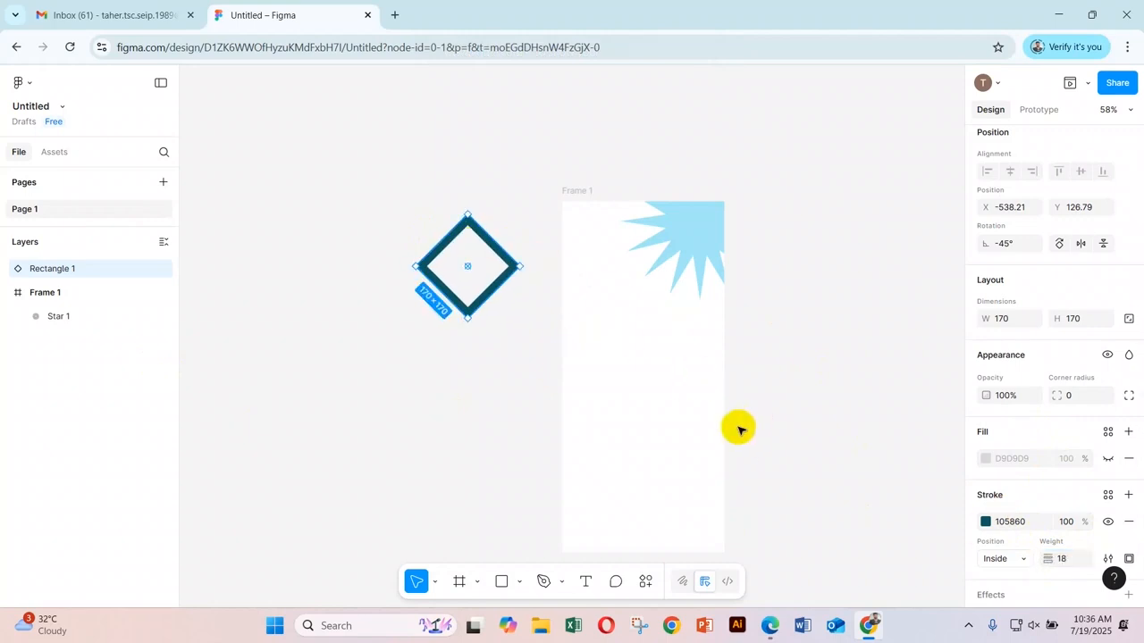
# Duplicate the diamond in place and shrink the copy about its centre to about 96 × 96
pyautogui.moveTo(481, 236); pyautogui.dragTo(452, 241)
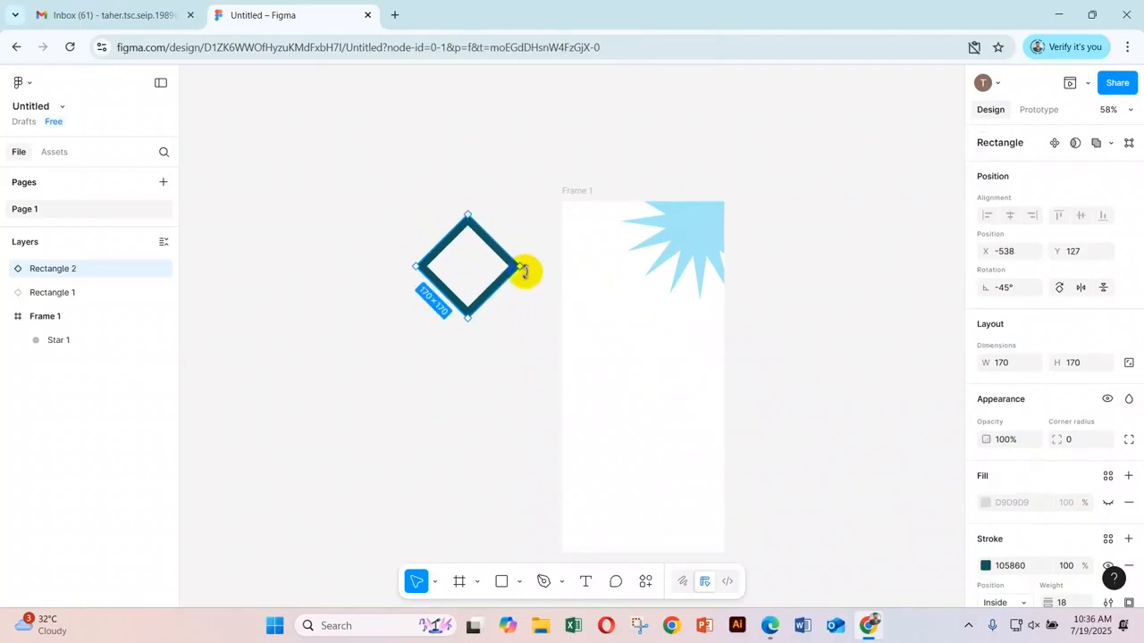
pyautogui.moveTo(519, 267)
pyautogui.mouseDown()
pyautogui.moveTo(486, 272)
pyautogui.moveTo(501, 266)
pyautogui.mouseUp()
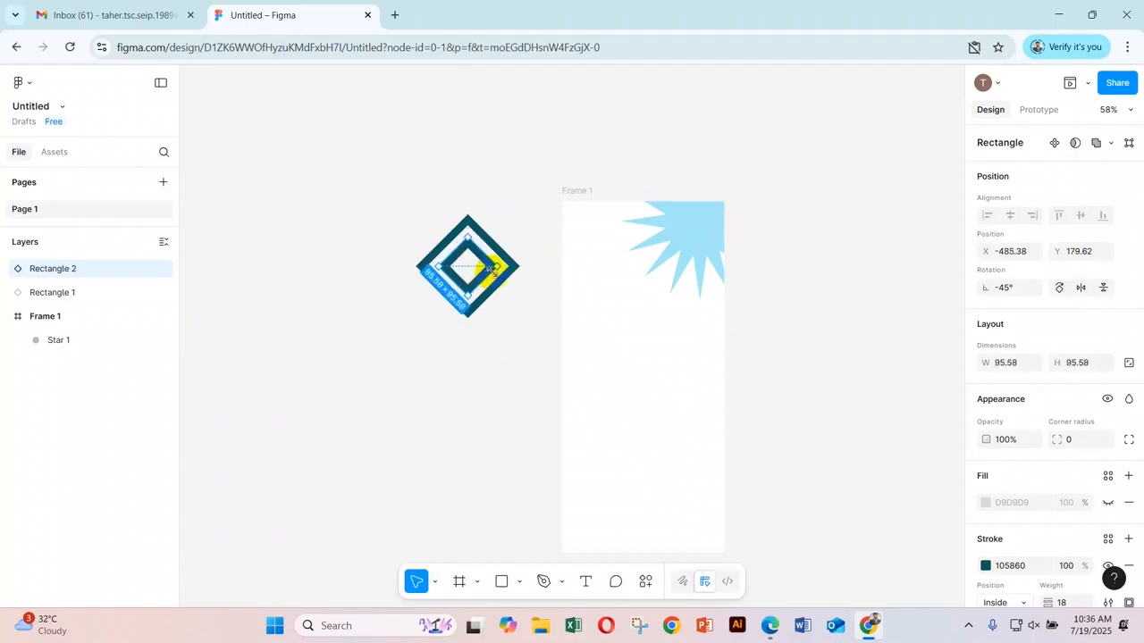
pyautogui.click(508, 582)
pyautogui.moveTo(322, 295); pyautogui.dragTo(452, 421)
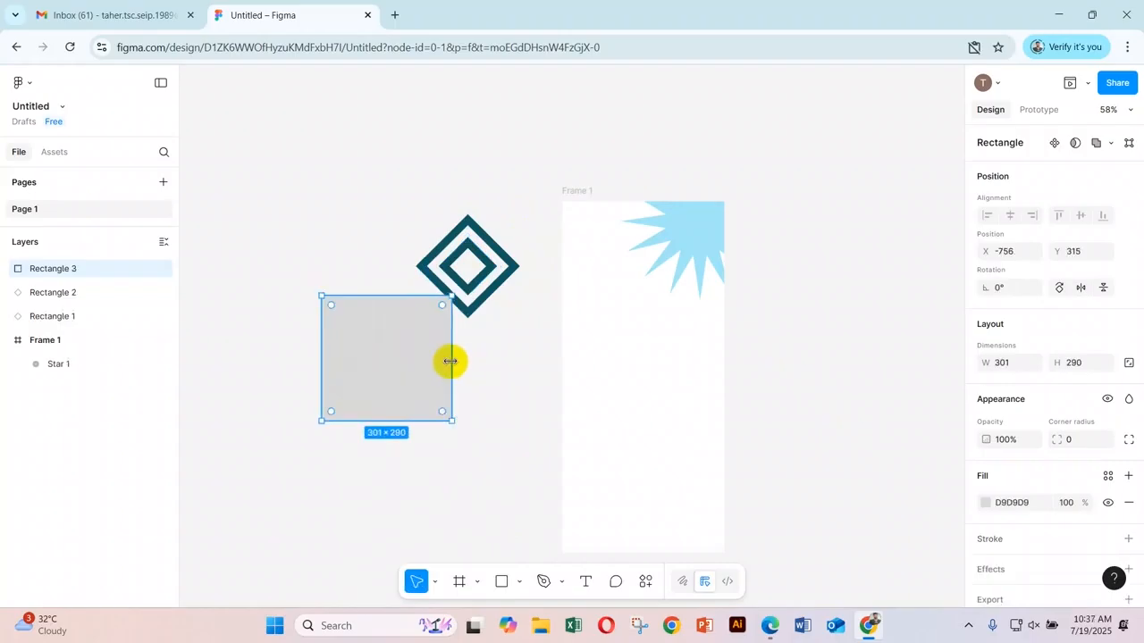
pyautogui.moveTo(448, 361); pyautogui.dragTo(473, 368)
pyautogui.moveTo(471, 297); pyautogui.dragTo(463, 357)
pyautogui.press('Delete')
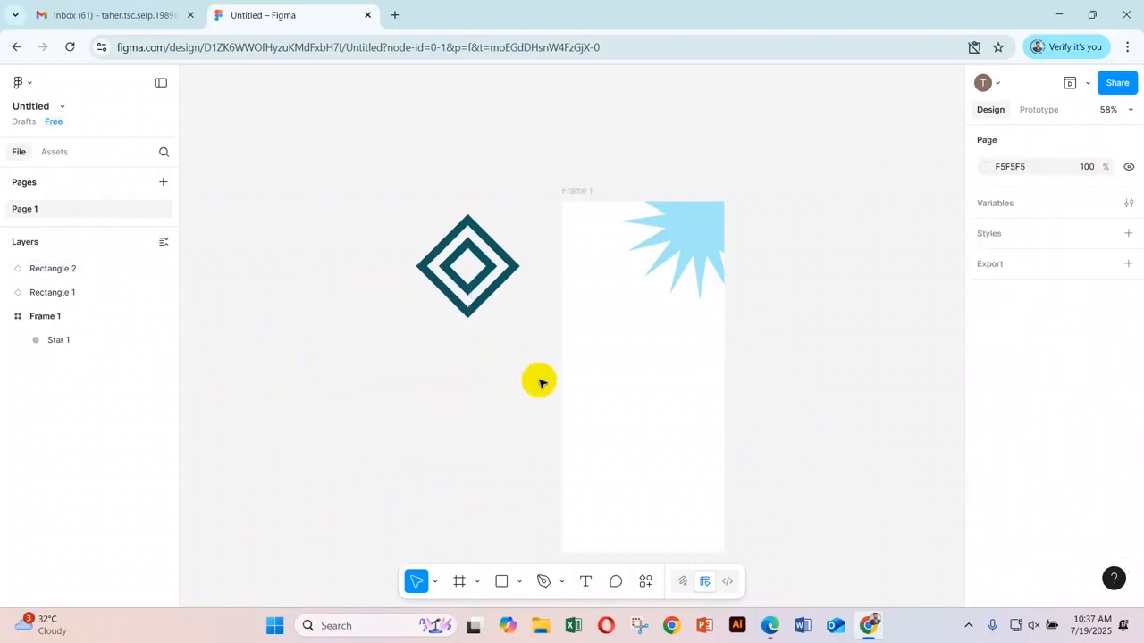
# Change the inner diamond's stroke colour to orange F1B228
pyautogui.click(488, 265)
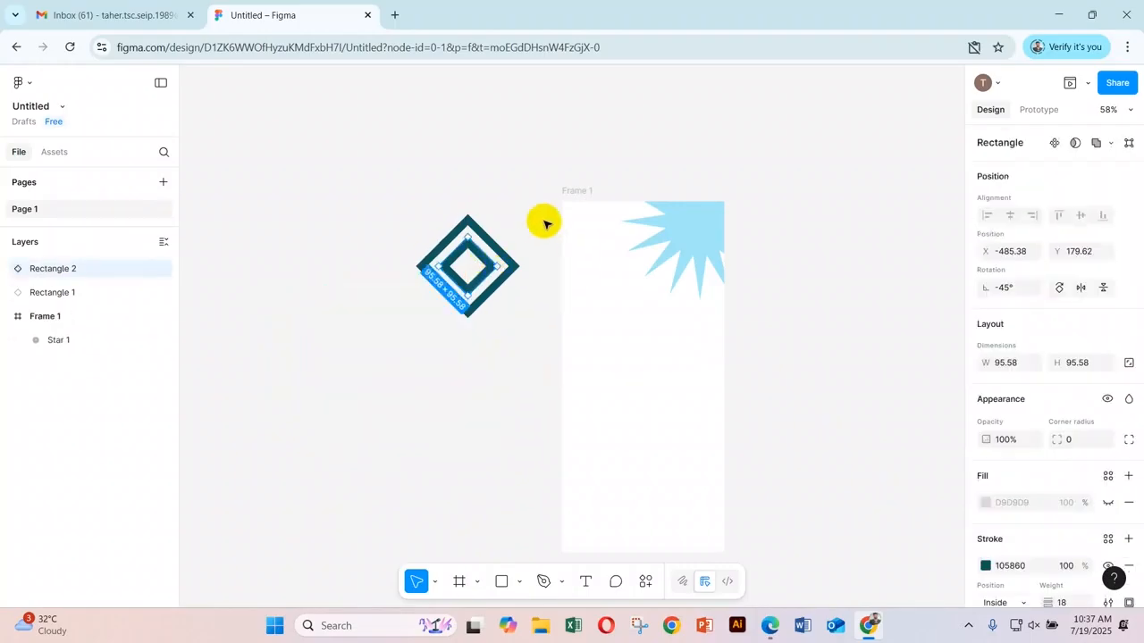
pyautogui.scroll(-2, 1037, 527)
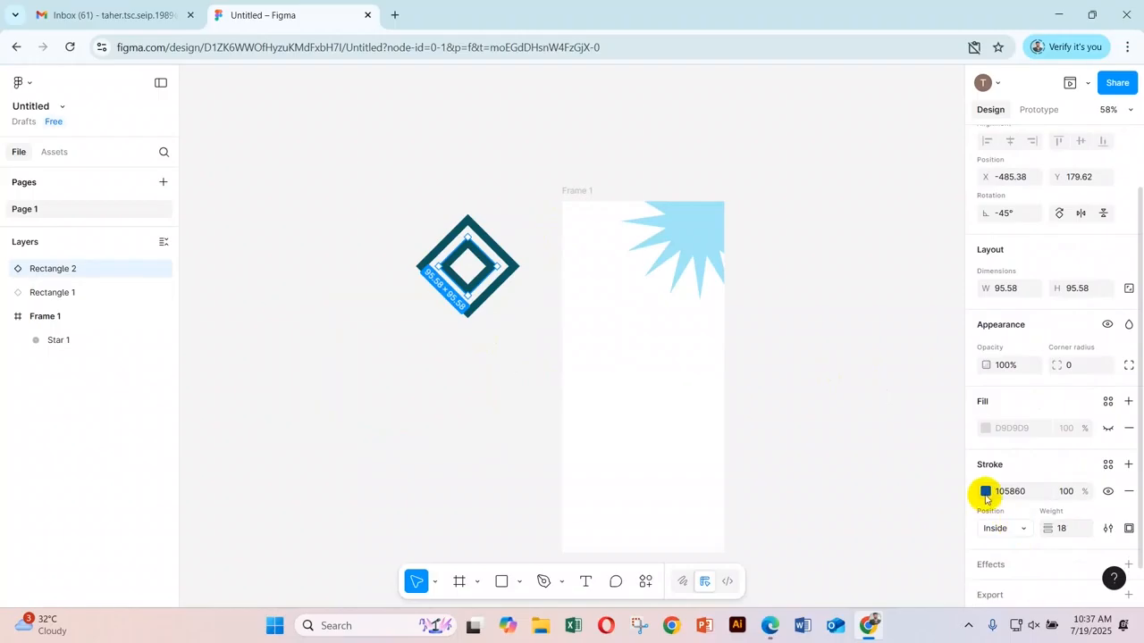
pyautogui.click(986, 491)
pyautogui.moveTo(892, 480); pyautogui.dragTo(844, 471)
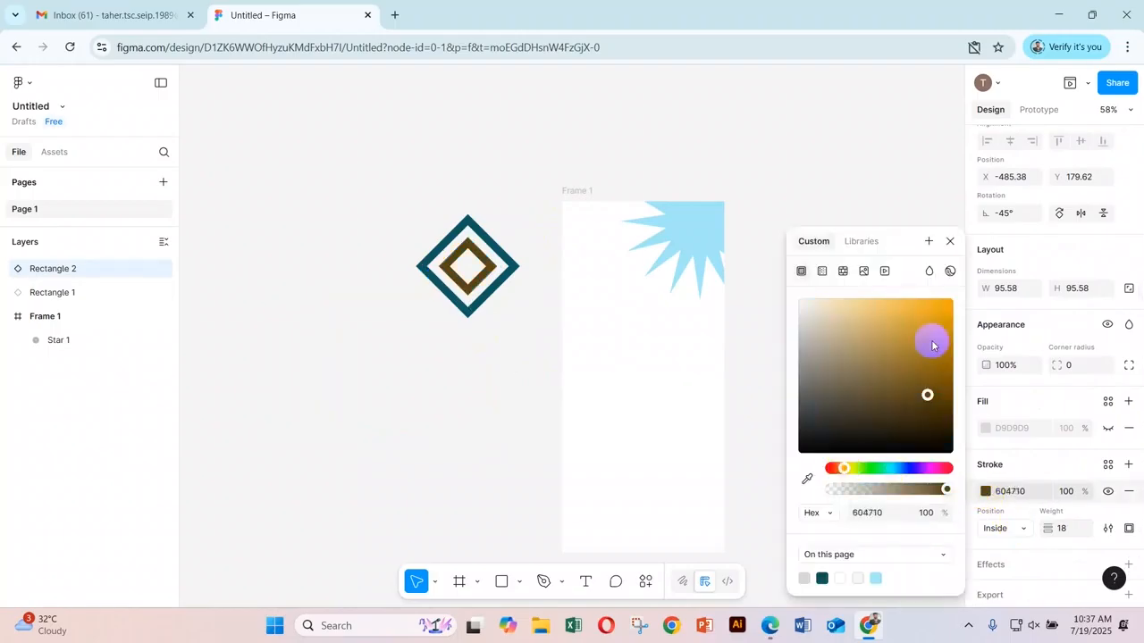
pyautogui.moveTo(932, 336); pyautogui.dragTo(934, 320)
pyautogui.click(950, 241)
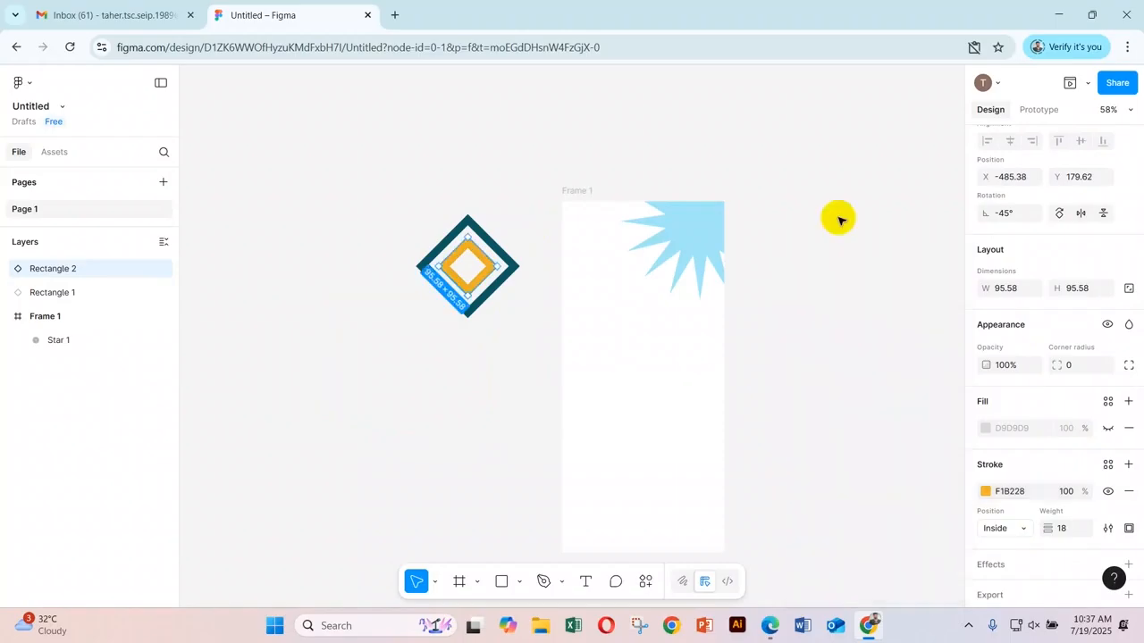
# Select both diamonds together, place them centred in the upper part of Frame 1 and scale them down slightly to about 189 × 189 overall
pyautogui.click(515, 184)
pyautogui.click(445, 283)
pyautogui.keyDown('shift'); pyautogui.click(474, 265); pyautogui.keyUp('shift')
pyautogui.moveTo(487, 258); pyautogui.dragTo(654, 277)
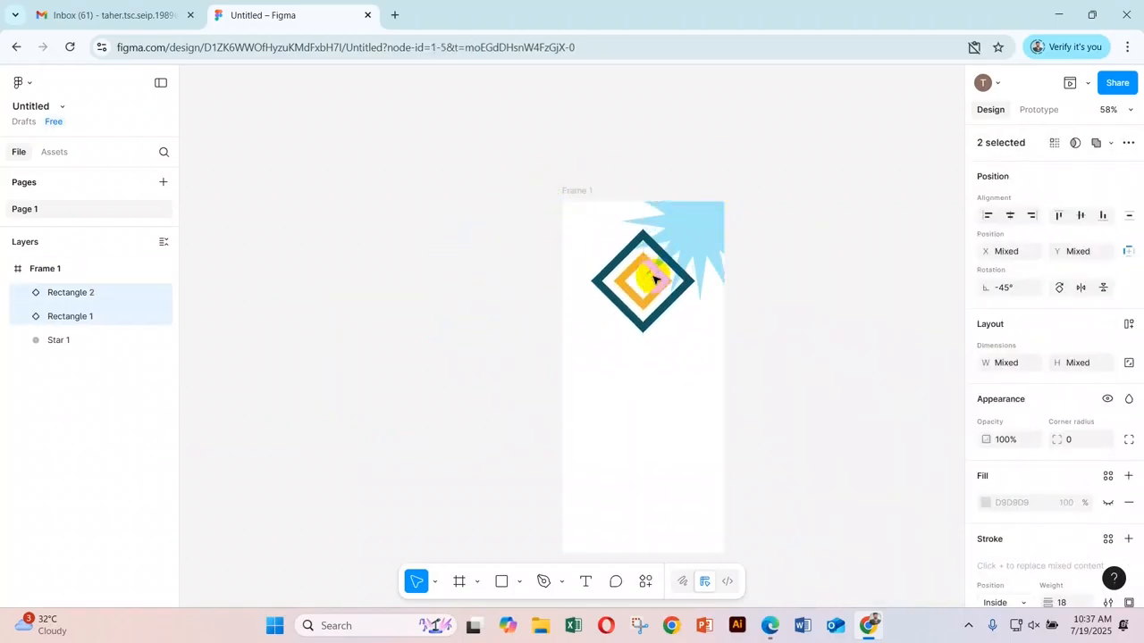
pyautogui.moveTo(642, 231); pyautogui.dragTo(652, 277)
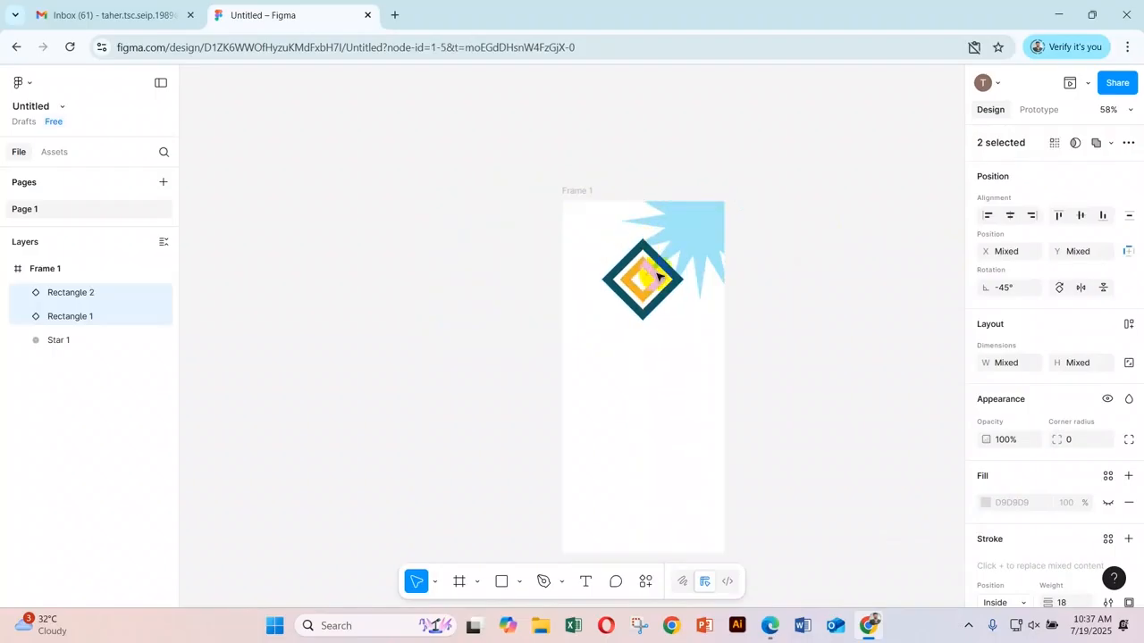
# Shift the star further into Frame 1's upper-right corner and nudge the two diamonds slightly lower, keeping them horizontally centred
pyautogui.click(703, 242)
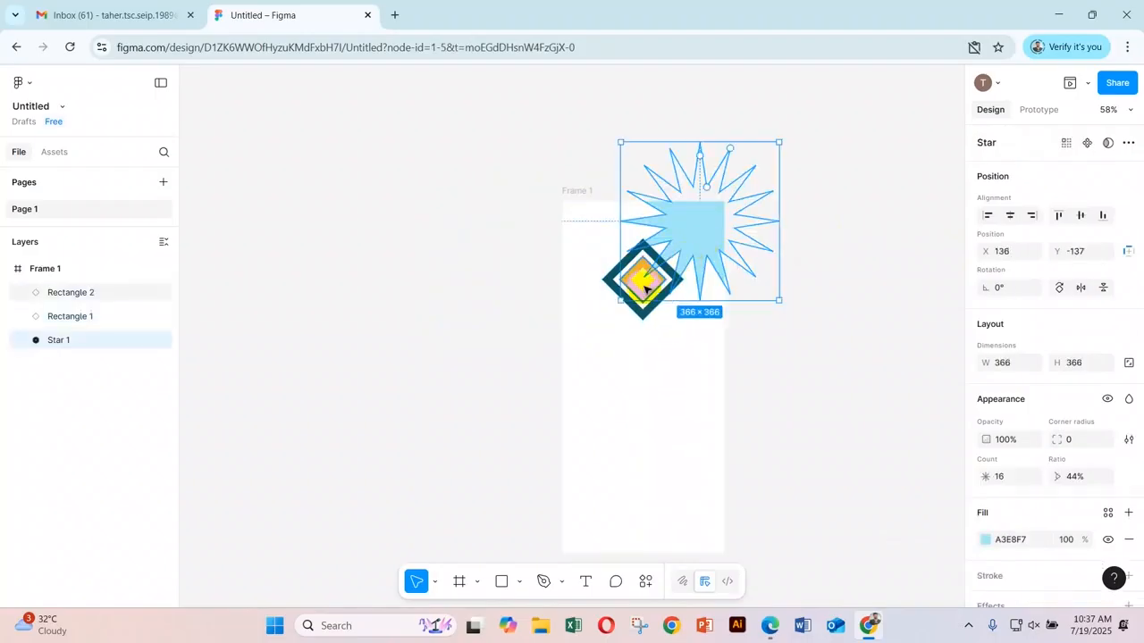
pyautogui.moveTo(625, 306); pyautogui.dragTo(640, 279)
pyautogui.click(672, 347)
pyautogui.moveTo(672, 347); pyautogui.dragTo(657, 289)
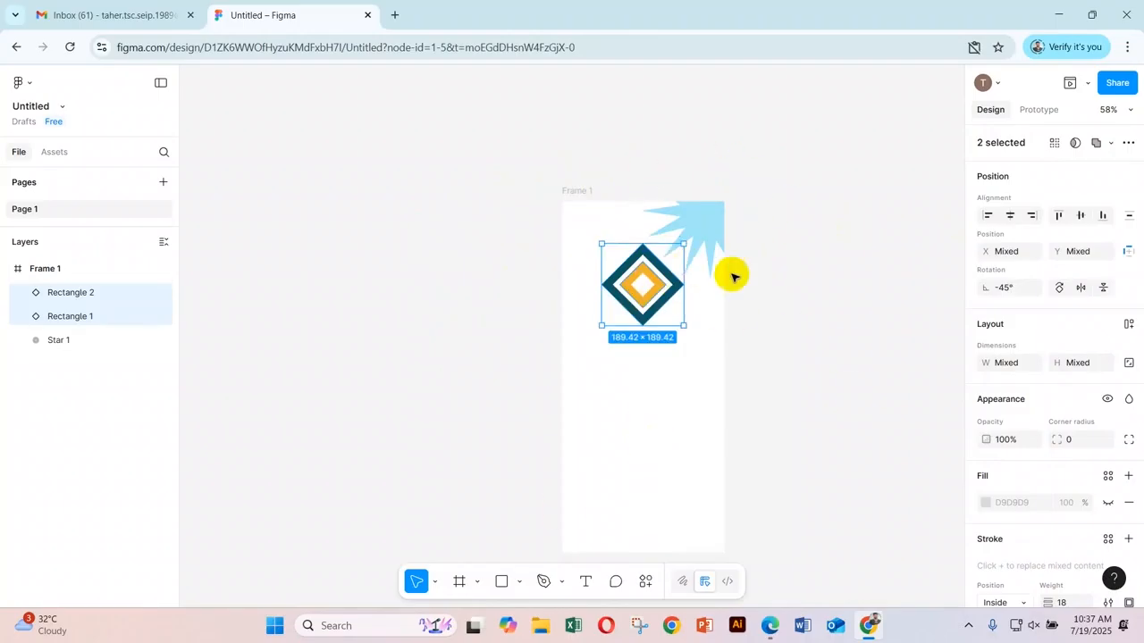
pyautogui.scroll(-1, 733, 277)
pyautogui.click(735, 307)
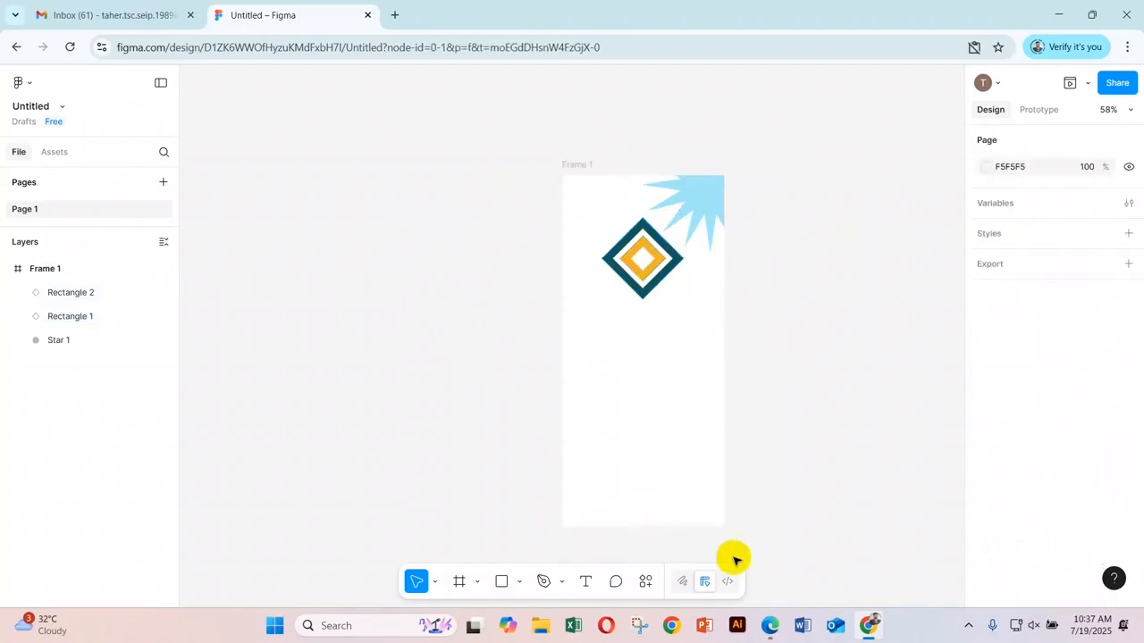
# Draw a 250 × 250 square centred below the diamonds in Frame 1, with corner radius 37 and a green A5D868 fill
pyautogui.click(502, 582)
pyautogui.moveTo(601, 316)
pyautogui.mouseDown()
pyautogui.moveTo(700, 388)
pyautogui.moveTo(699, 425)
pyautogui.mouseUp()
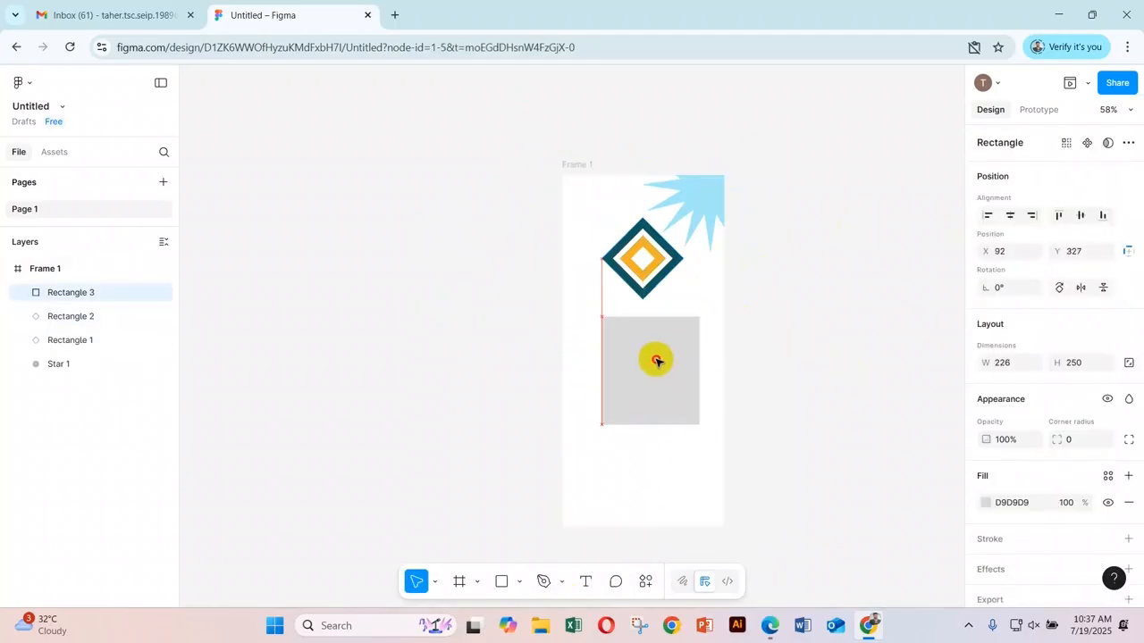
pyautogui.moveTo(657, 361); pyautogui.dragTo(697, 373)
pyautogui.moveTo(688, 327)
pyautogui.moveTo(688, 327); pyautogui.dragTo(682, 332)
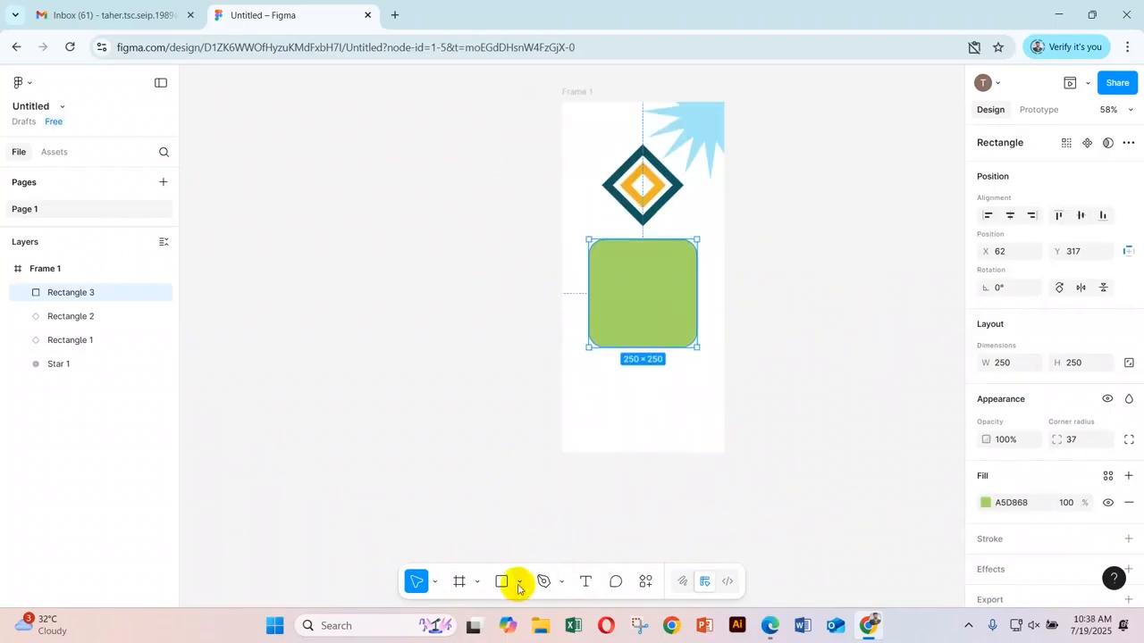
# Draw a 222 × 222 polygon with 6 sides and corner radius 58, and centre it below the green square in Frame 1
pyautogui.click(519, 582)
pyautogui.click(581, 523)
pyautogui.moveTo(812, 324); pyautogui.dragTo(867, 421)
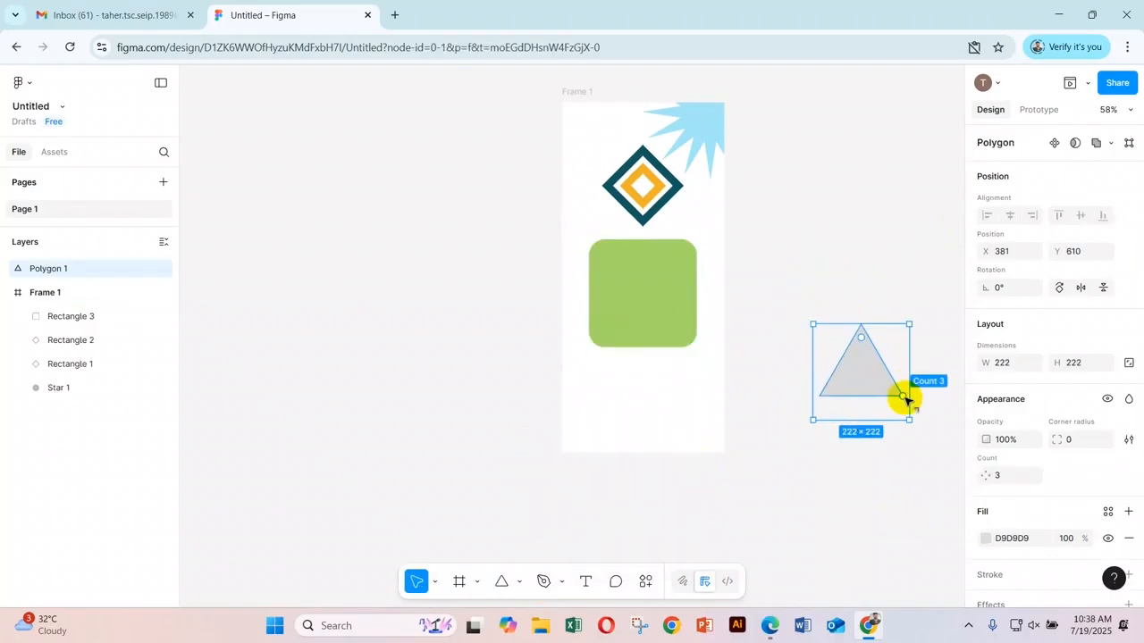
pyautogui.moveTo(914, 386); pyautogui.dragTo(669, 405)
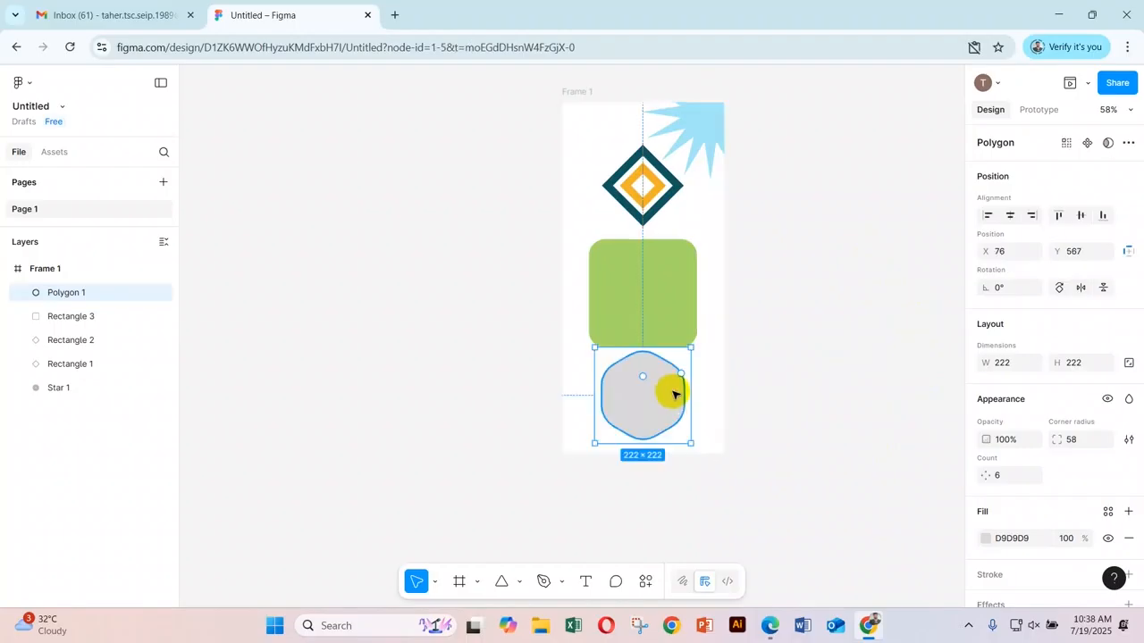
# Scale the green square and the rounded hexagon down together to about 188 × 353 overall
pyautogui.keyDown('shift'); pyautogui.click(667, 327); pyautogui.keyUp('shift')
pyautogui.moveTo(642, 444); pyautogui.dragTo(640, 408)
pyautogui.click(814, 390)
pyautogui.click(638, 374)
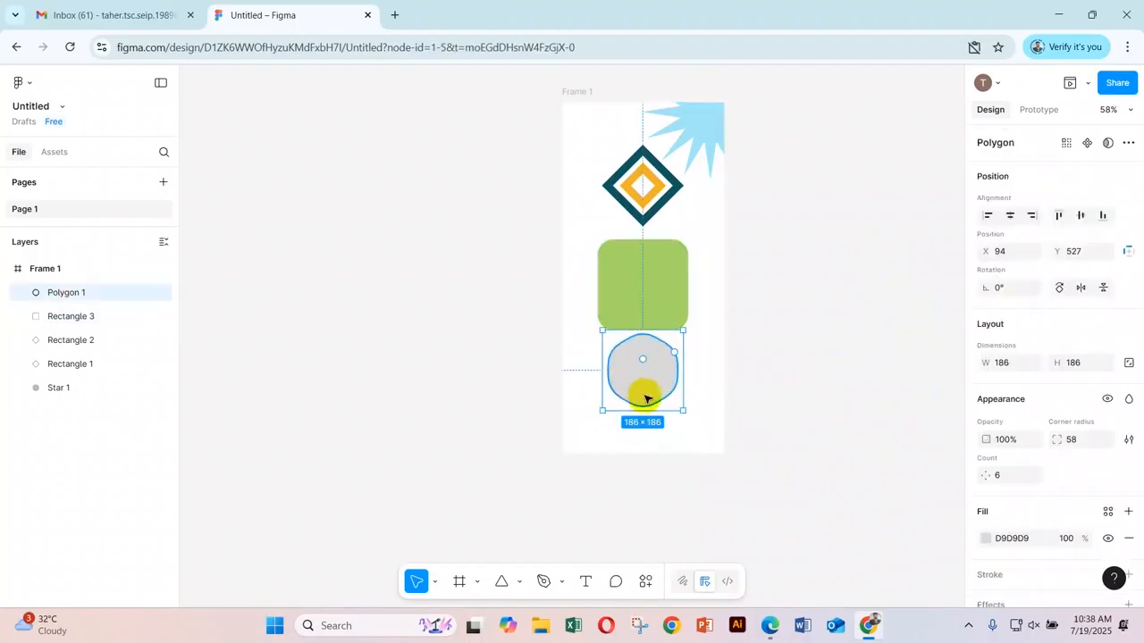
pyautogui.keyDown('shift'); pyautogui.click(662, 296); pyautogui.keyUp('shift')
pyautogui.moveTo(640, 413); pyautogui.dragTo(641, 392)
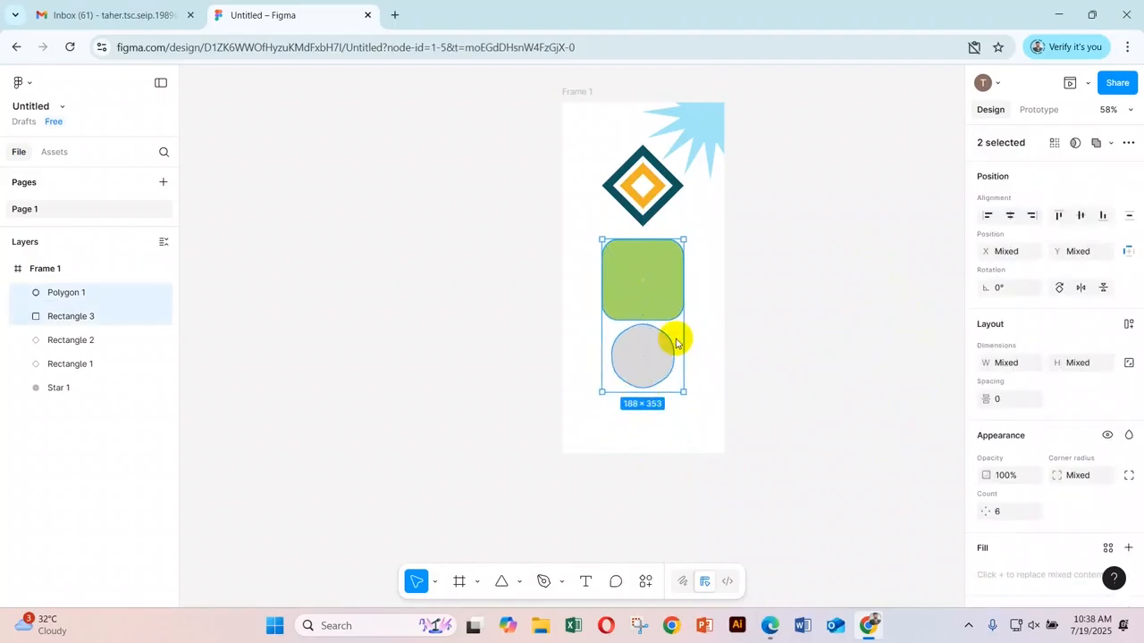
pyautogui.click(656, 286)
# Draw a rectangle about 162 × 59 on the empty canvas to the right of Frame 1
pyautogui.click(520, 581)
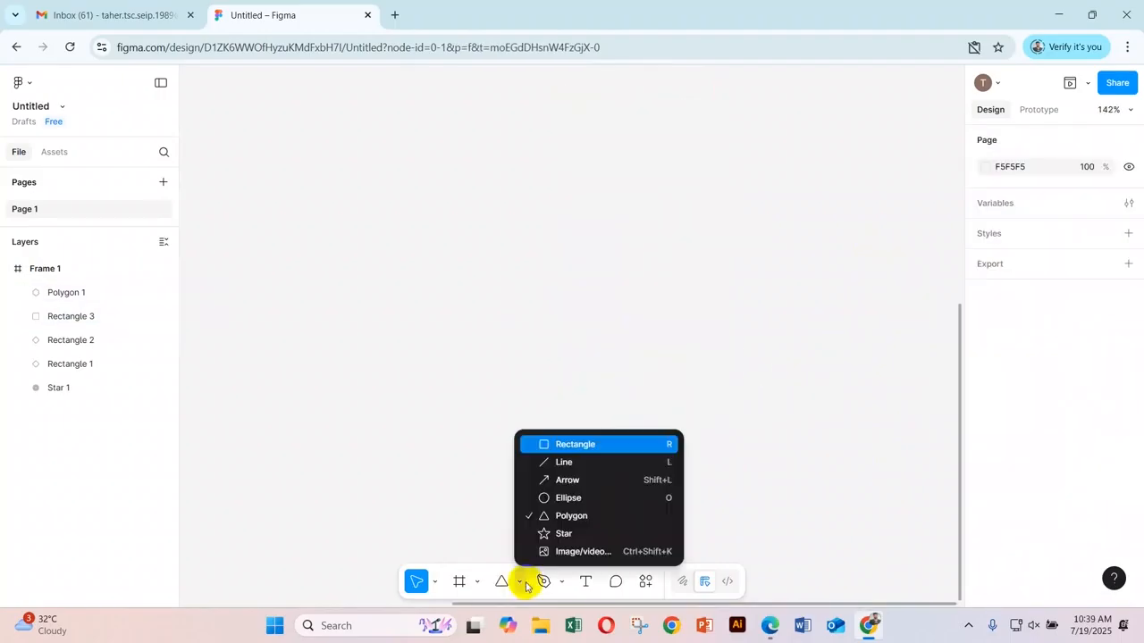
pyautogui.click(574, 444)
pyautogui.moveTo(454, 236)
pyautogui.mouseDown()
pyautogui.moveTo(517, 278)
pyautogui.moveTo(625, 297)
pyautogui.mouseUp()
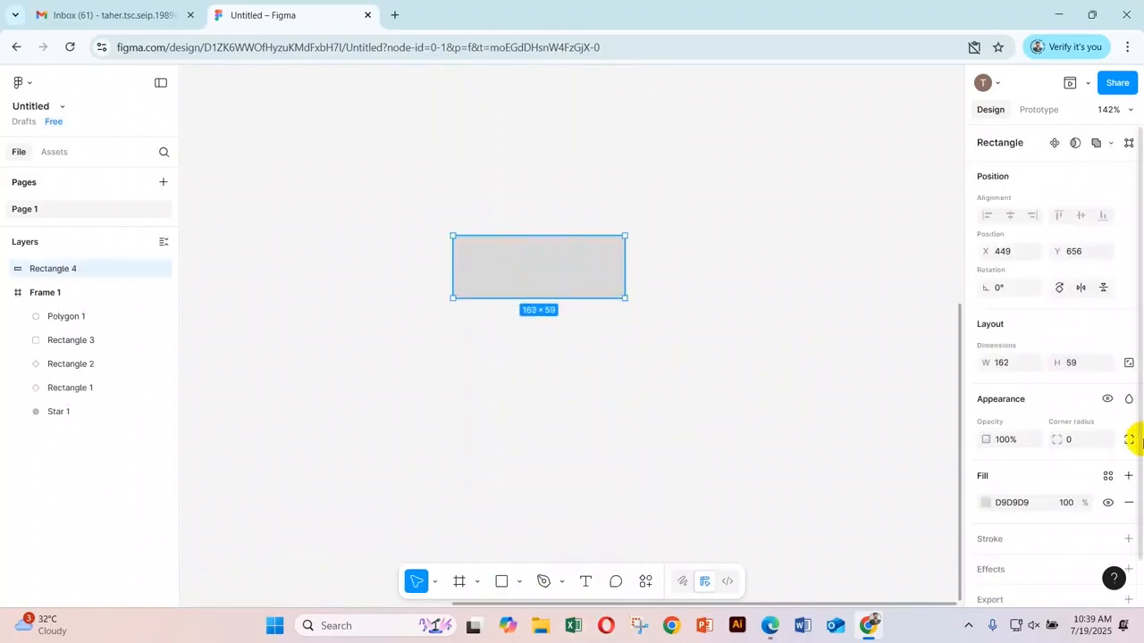
# Round the new rectangle's corners fully to a radius of 29.5 to make a pill shape
pyautogui.scroll(5, 715, 343)
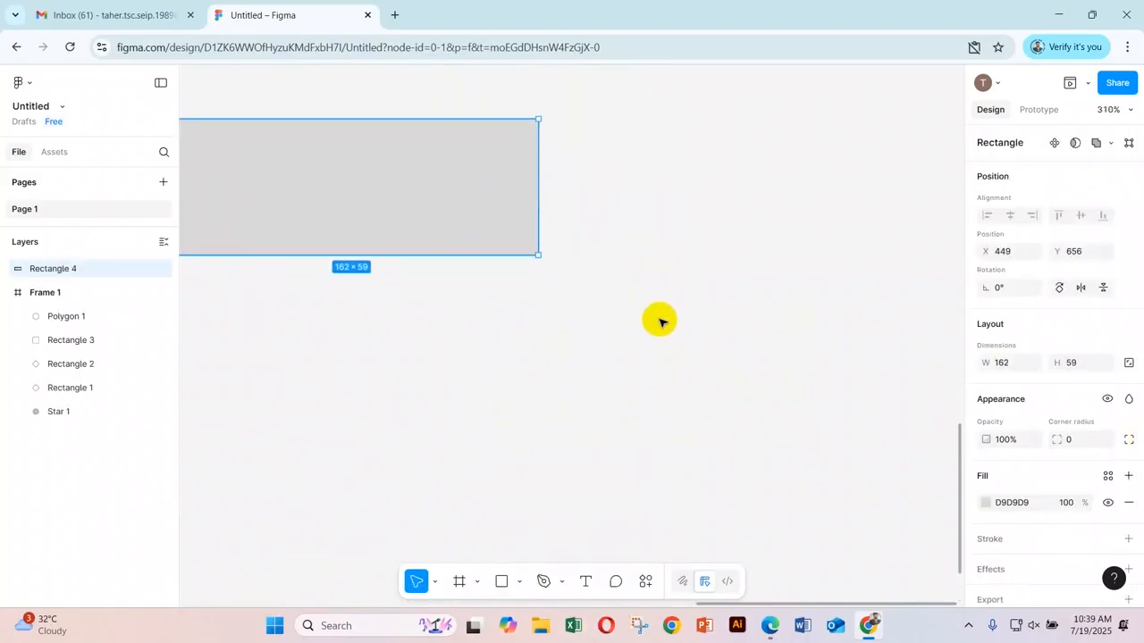
pyautogui.moveTo(624, 219); pyautogui.dragTo(824, 367)
pyautogui.scroll(3, 764, 348)
pyautogui.click(760, 349)
pyautogui.click(636, 295)
pyautogui.moveTo(633, 308); pyautogui.dragTo(726, 304)
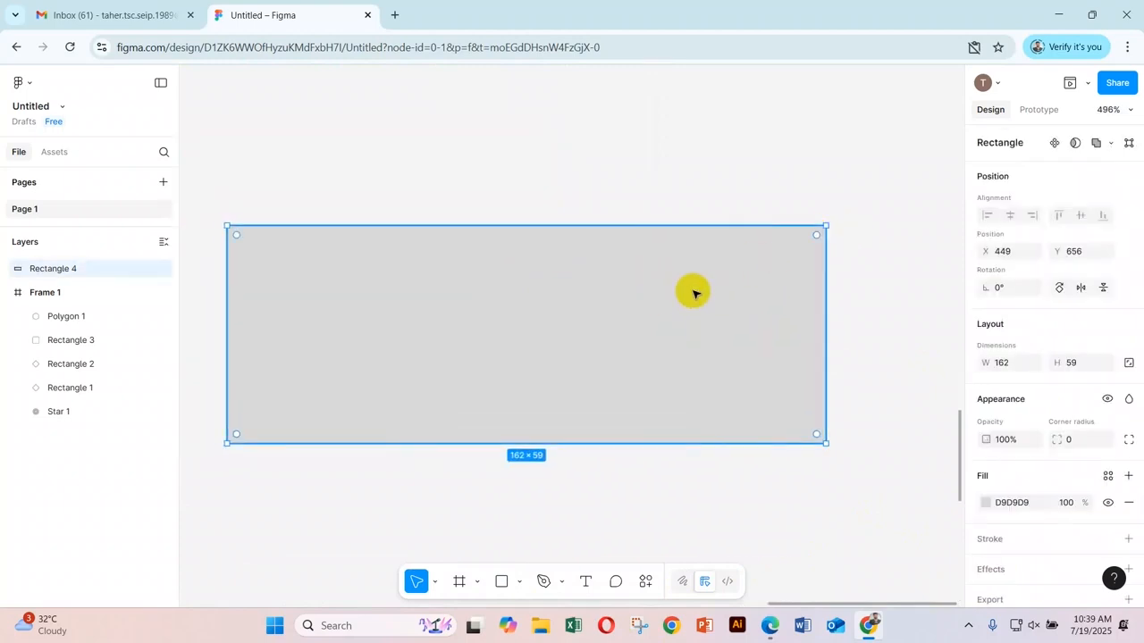
pyautogui.moveTo(818, 238); pyautogui.dragTo(618, 416)
# Give the pill shape a light green A1EEB2 fill
pyautogui.scroll(-1, 1073, 486)
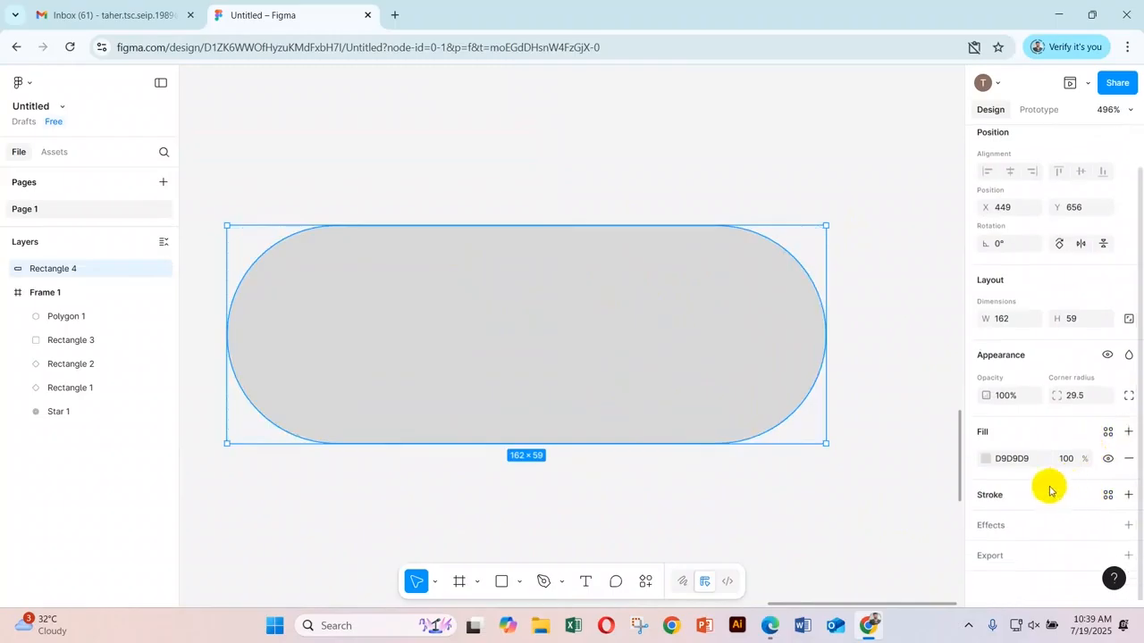
pyautogui.click(989, 459)
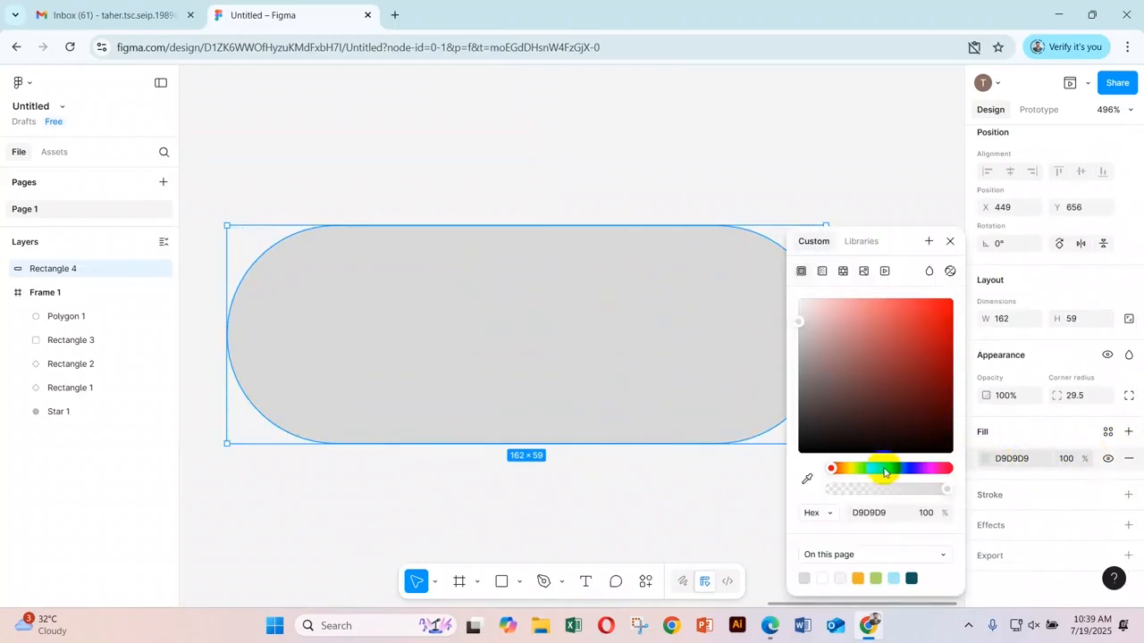
pyautogui.moveTo(883, 472); pyautogui.dragTo(872, 467)
pyautogui.moveTo(881, 393); pyautogui.dragTo(851, 319)
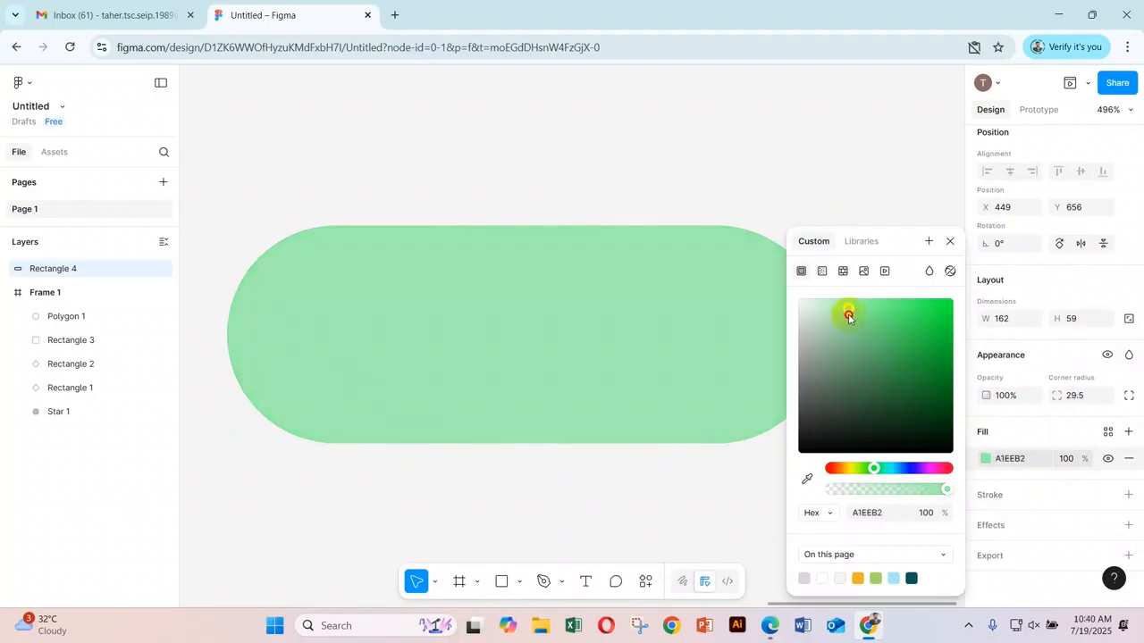
pyautogui.click(949, 240)
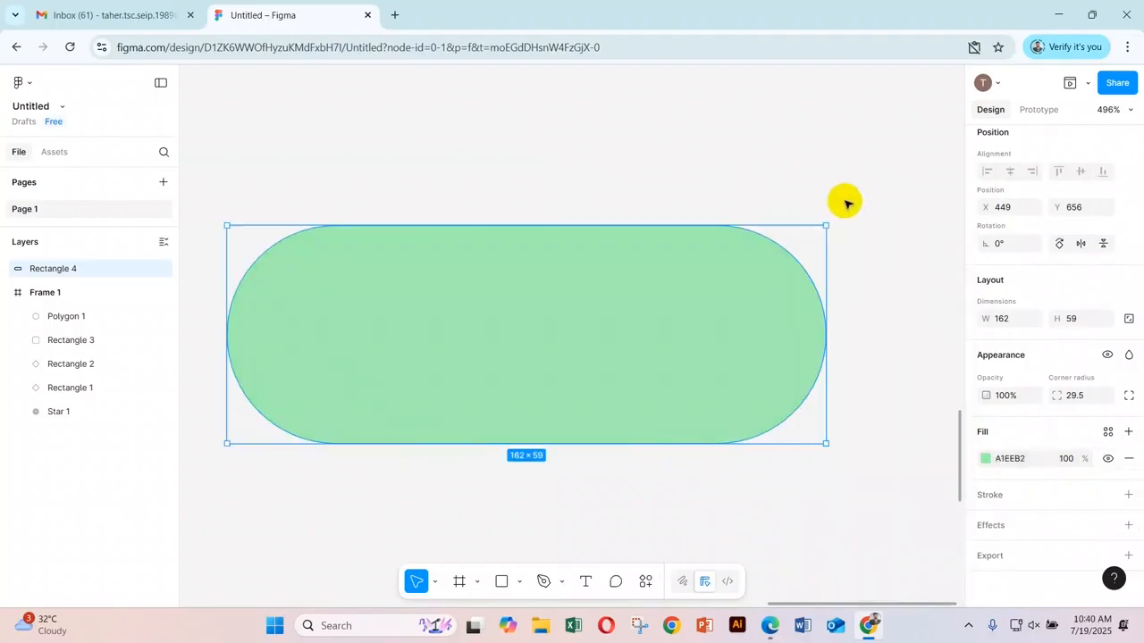
# Draw a circle about 44 × 44 and place it inside the pill's right end, vertically centred
pyautogui.click(520, 581)
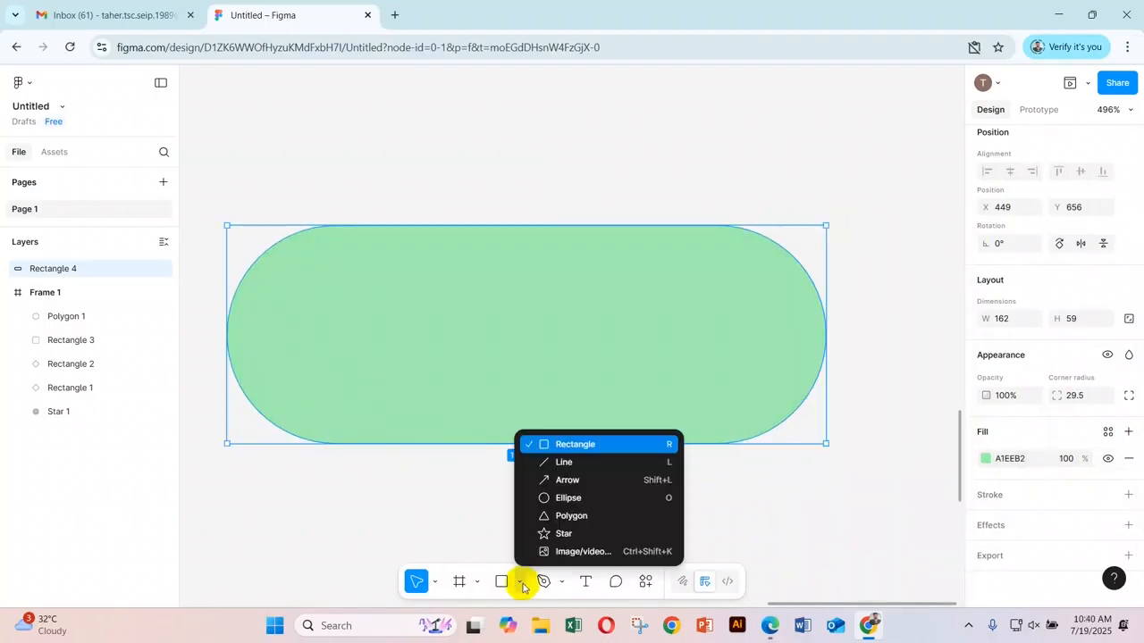
pyautogui.click(568, 498)
pyautogui.moveTo(544, 95); pyautogui.dragTo(710, 239)
pyautogui.moveTo(653, 169); pyautogui.dragTo(726, 329)
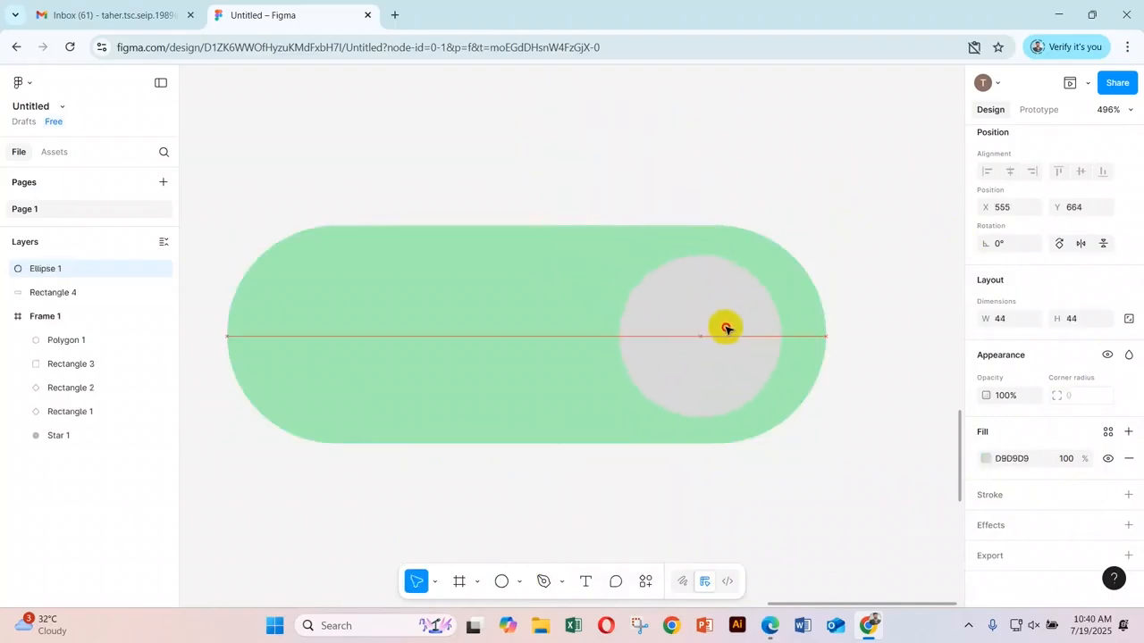
pyautogui.moveTo(740, 331); pyautogui.dragTo(742, 332)
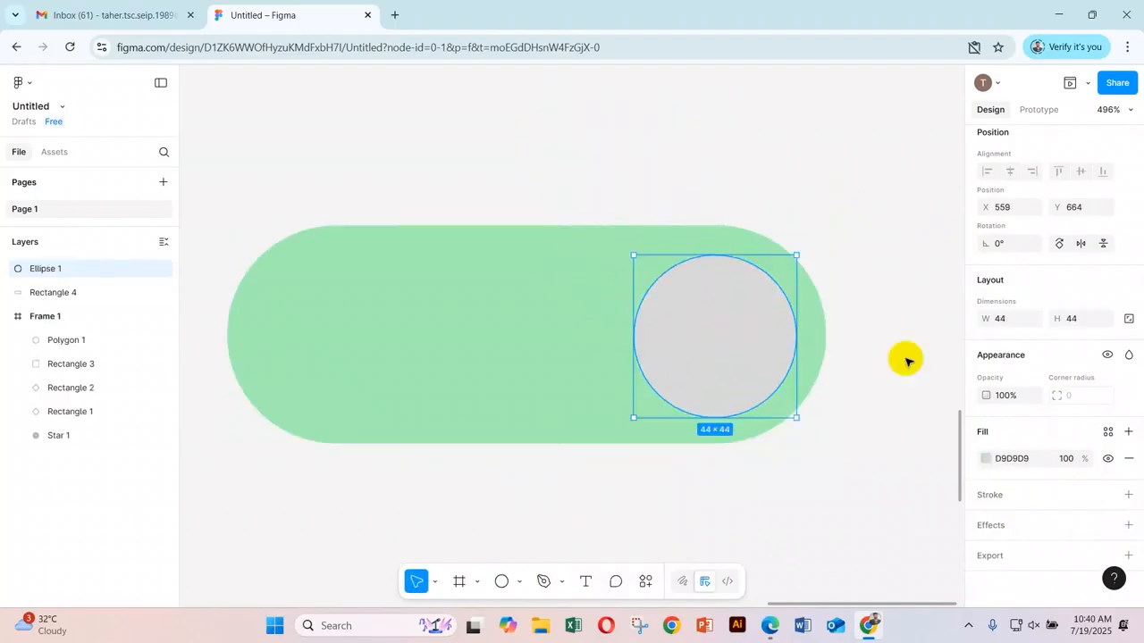
# Give the circle inside the pill a white FFFFFF fill
pyautogui.click(986, 459)
pyautogui.moveTo(835, 331); pyautogui.dragTo(740, 235)
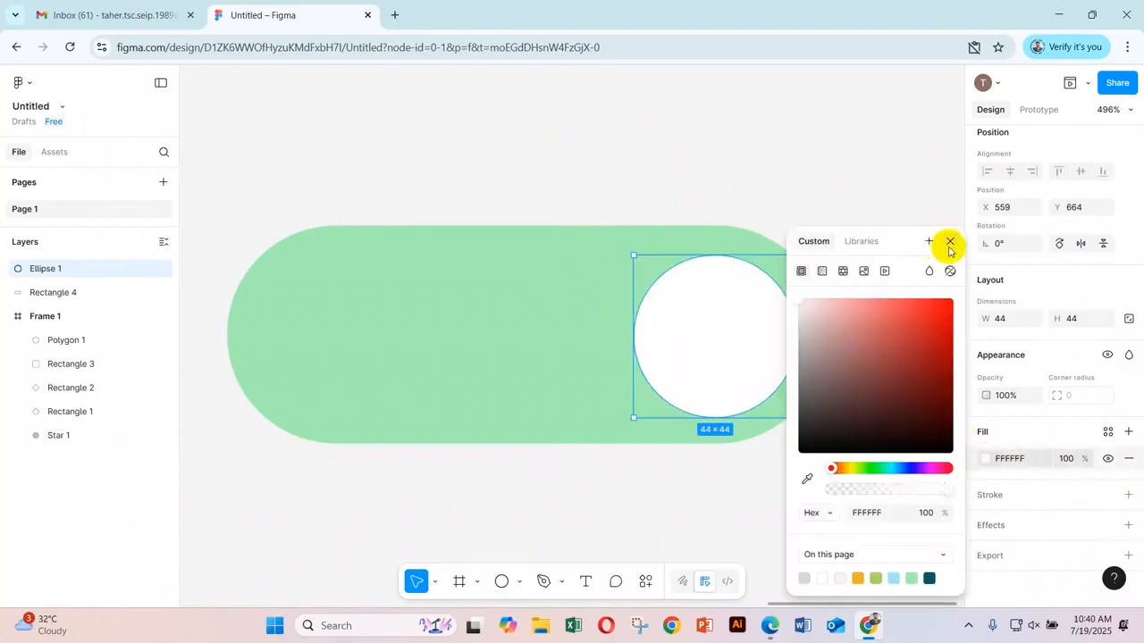
pyautogui.click(950, 242)
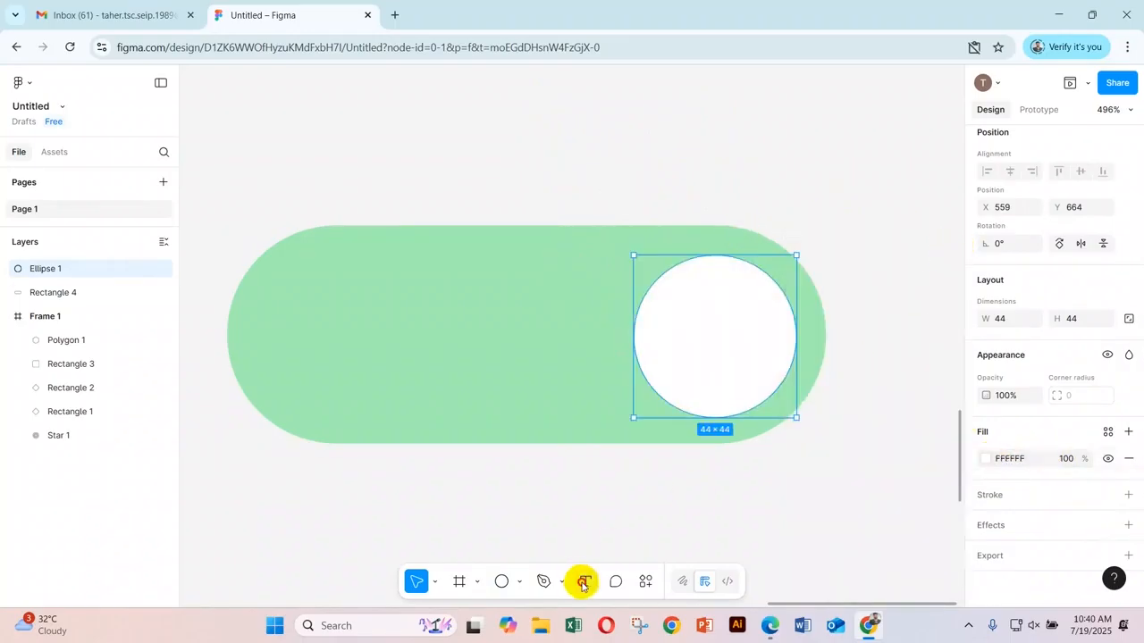
# Move the white circle to the pill's left end, keeping it vertically centred
pyautogui.click(583, 583)
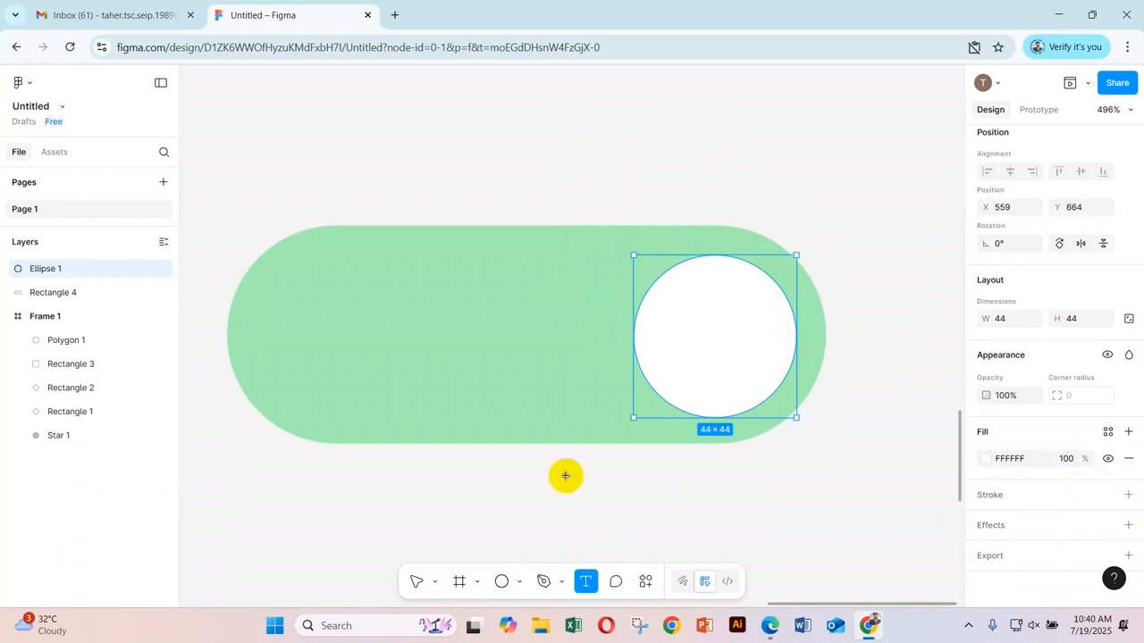
pyautogui.click(416, 581)
pyautogui.moveTo(715, 295); pyautogui.dragTo(373, 340)
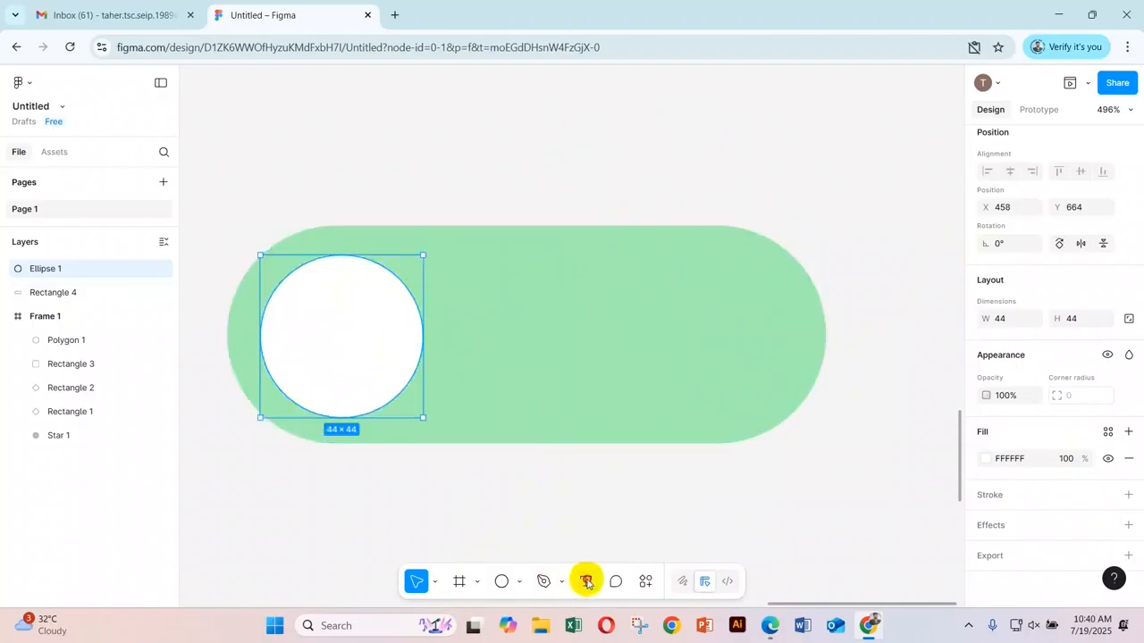
# Add the text "off" and place it over the white circle
pyautogui.click(586, 583)
pyautogui.scroll(2, 638, 191)
pyautogui.click(565, 191)
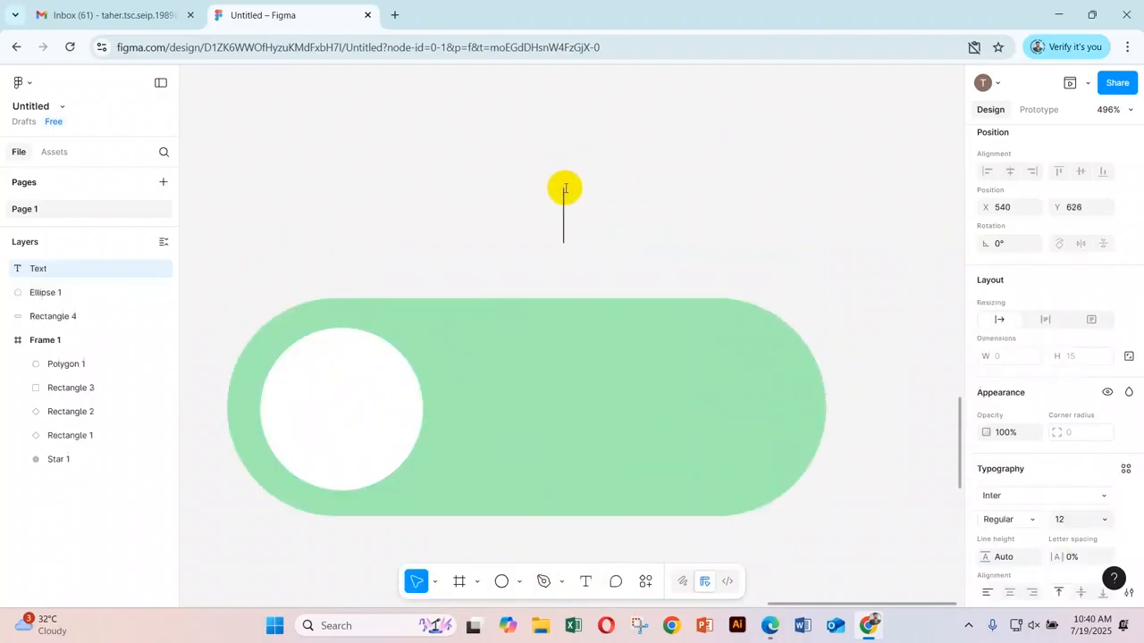
pyautogui.press('Escape')
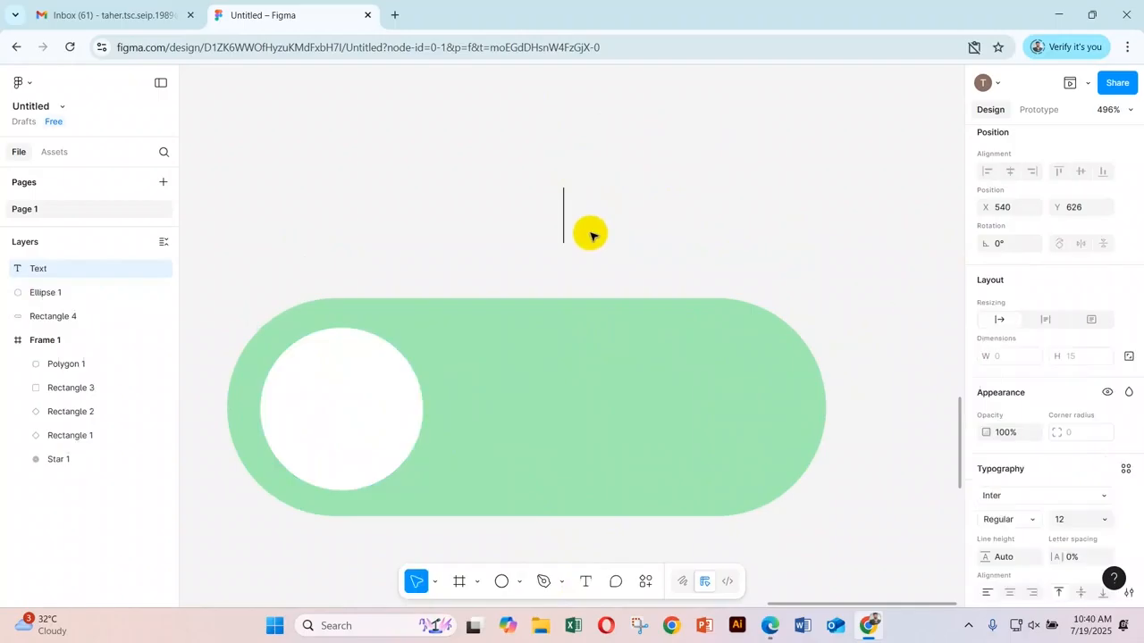
pyautogui.write('off')
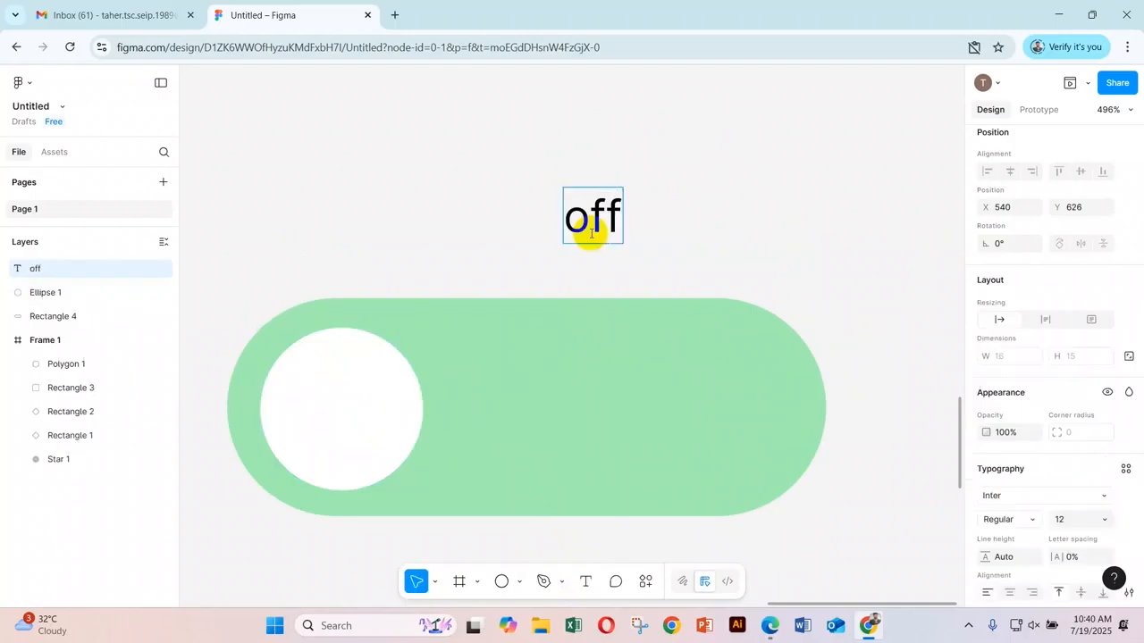
pyautogui.moveTo(593, 220); pyautogui.dragTo(341, 406)
# Set the "off" text to font size 24 with Bold weight
pyautogui.scroll(-3, 1054, 402)
pyautogui.click(1104, 370)
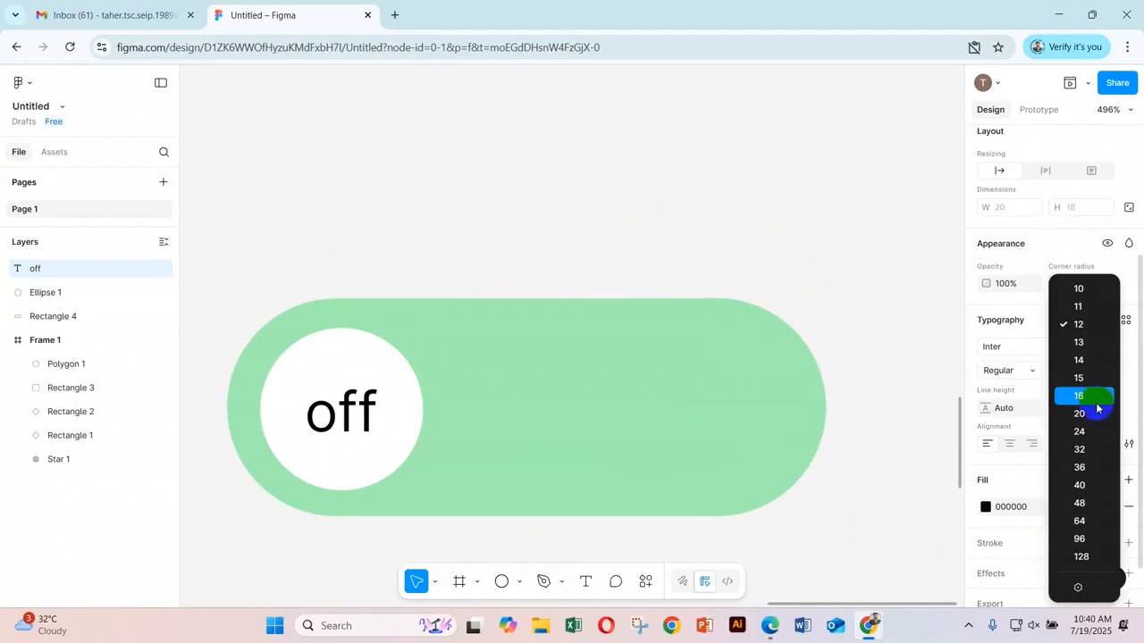
pyautogui.click(1083, 432)
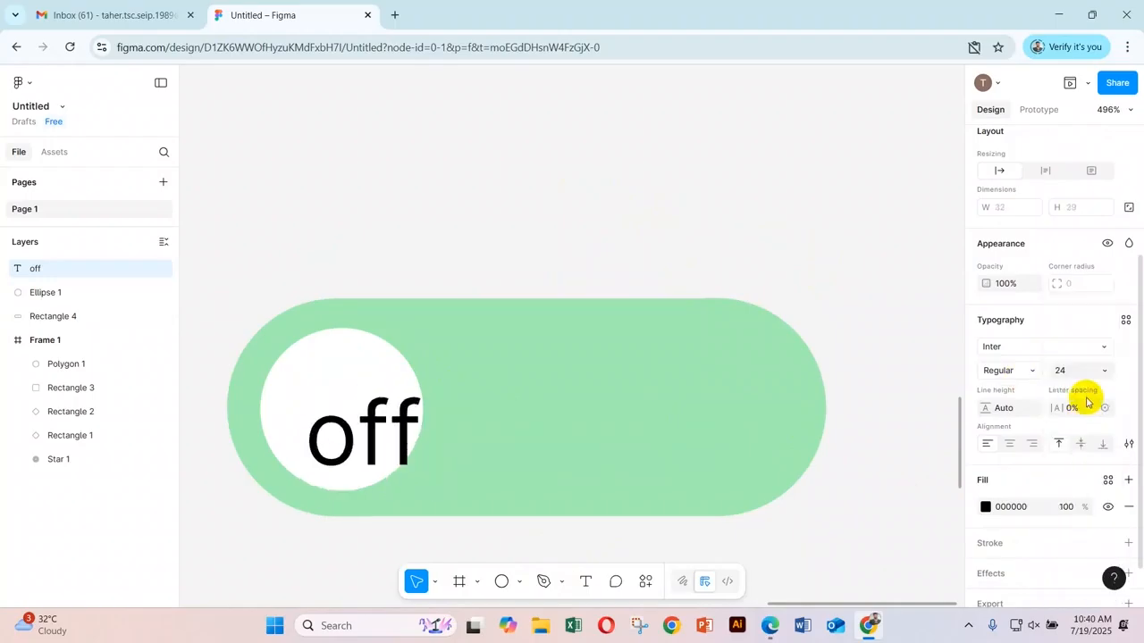
pyautogui.click(1034, 375)
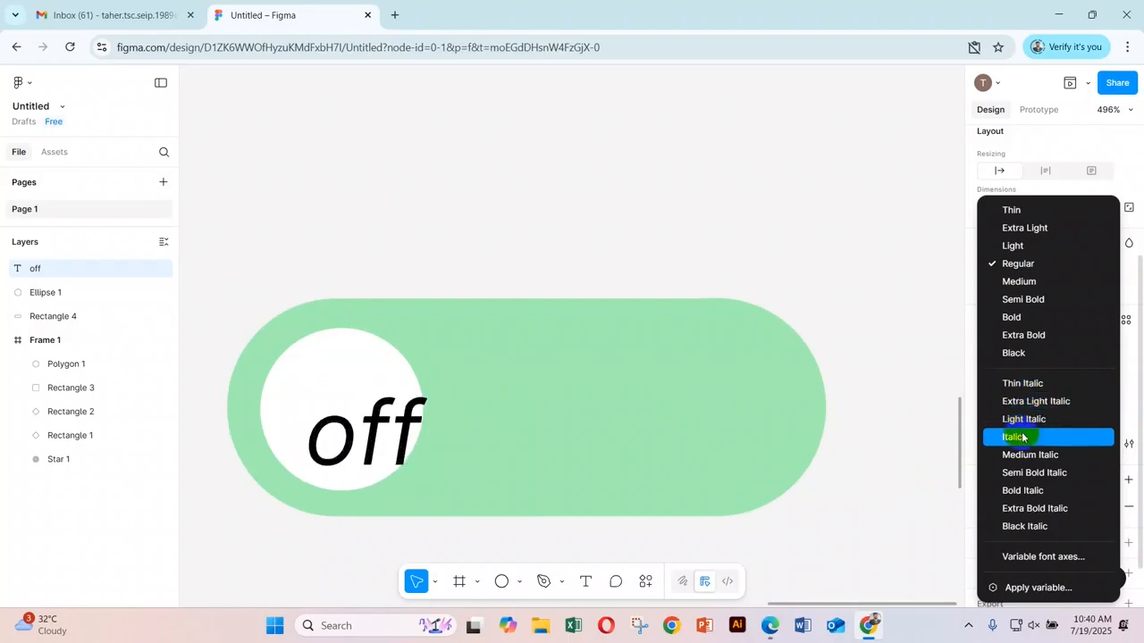
pyautogui.click(1034, 318)
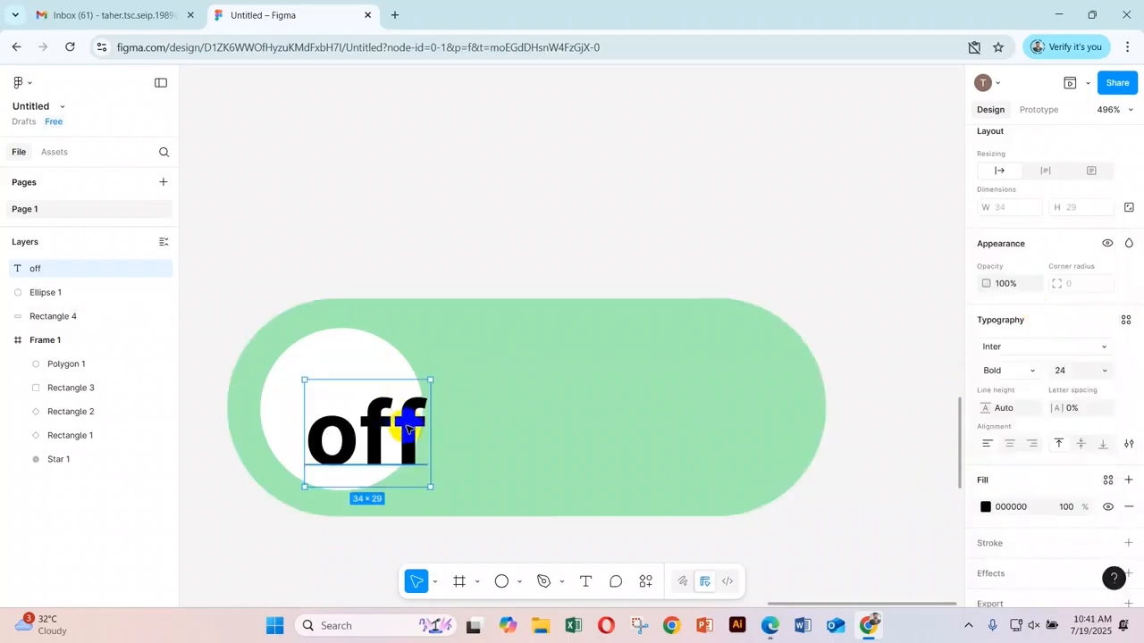
# Reduce the "off" text to font size 20 and position it centrally within the white circle
pyautogui.moveTo(407, 428); pyautogui.dragTo(373, 403)
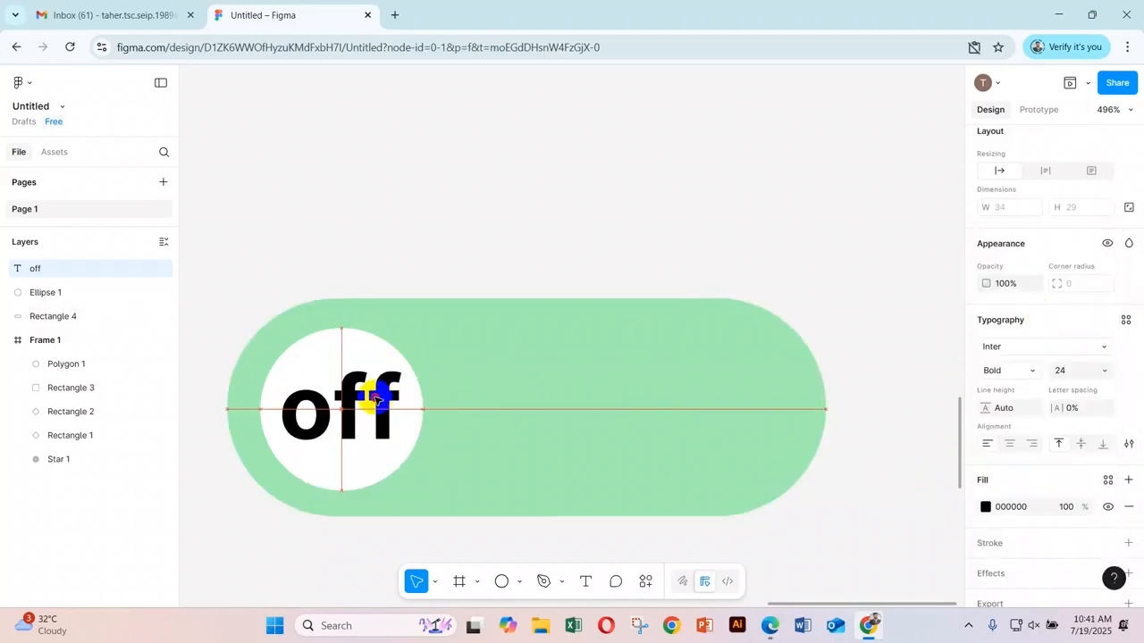
pyautogui.click(1105, 372)
pyautogui.click(1085, 349)
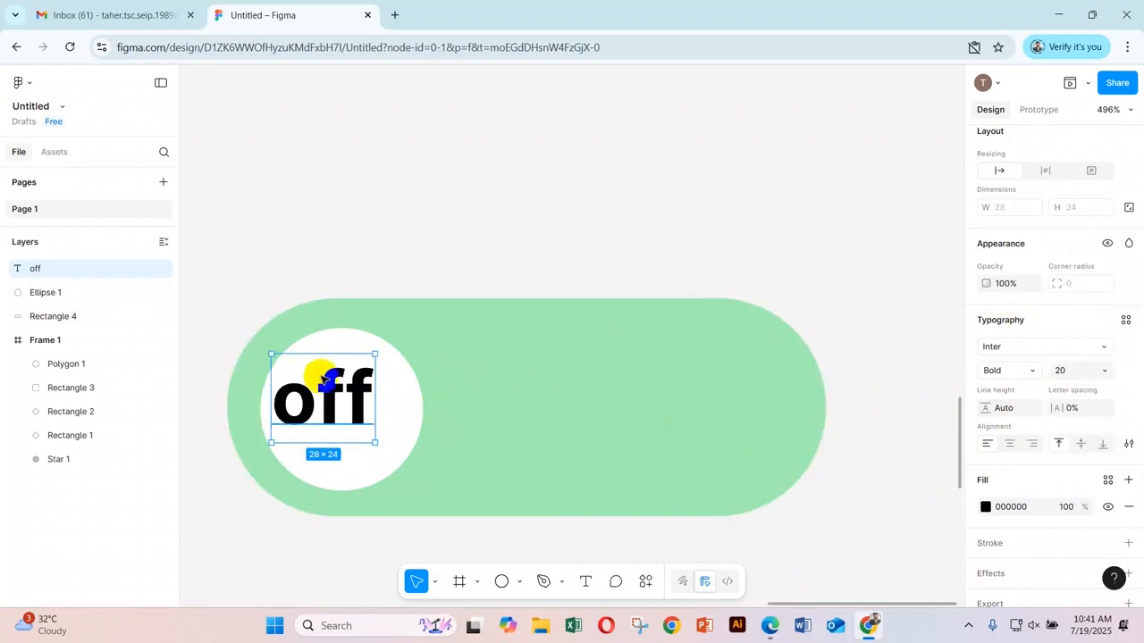
pyautogui.moveTo(355, 388); pyautogui.dragTo(375, 404)
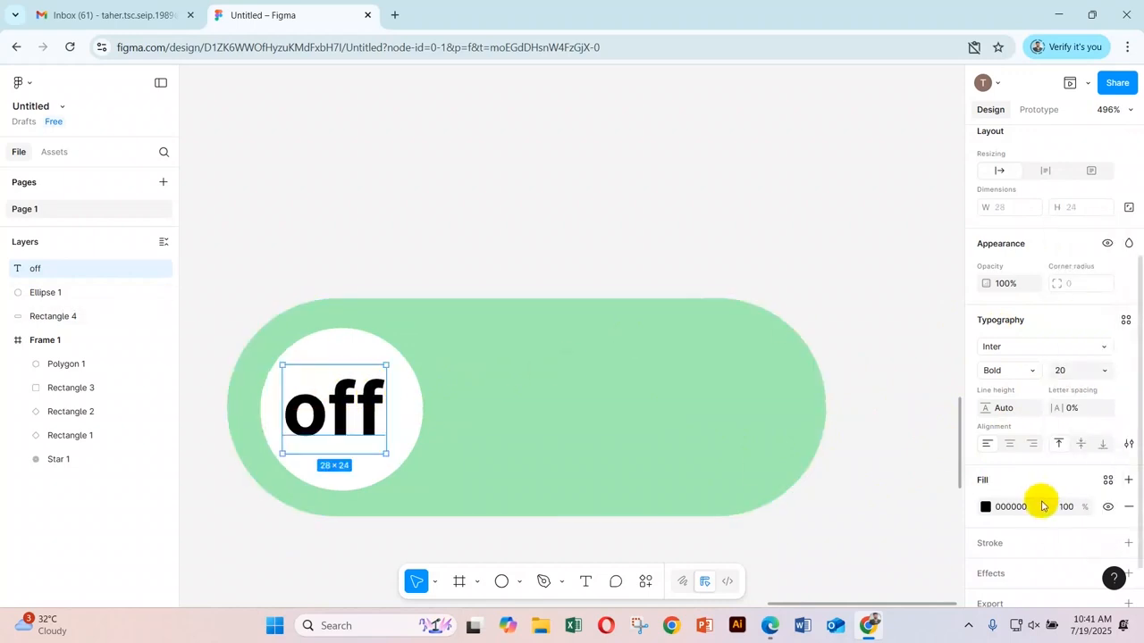
# Colour the "off" text light green A1EEB2 by sampling the pill's fill
pyautogui.click(986, 508)
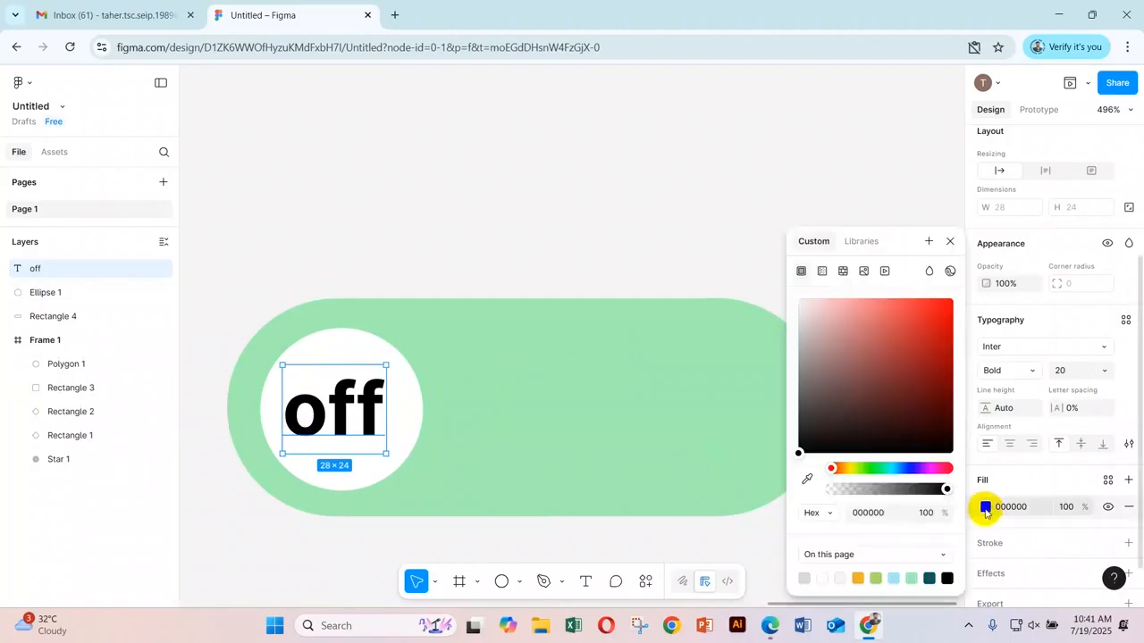
pyautogui.moveTo(906, 417); pyautogui.dragTo(904, 329)
pyautogui.click(807, 480)
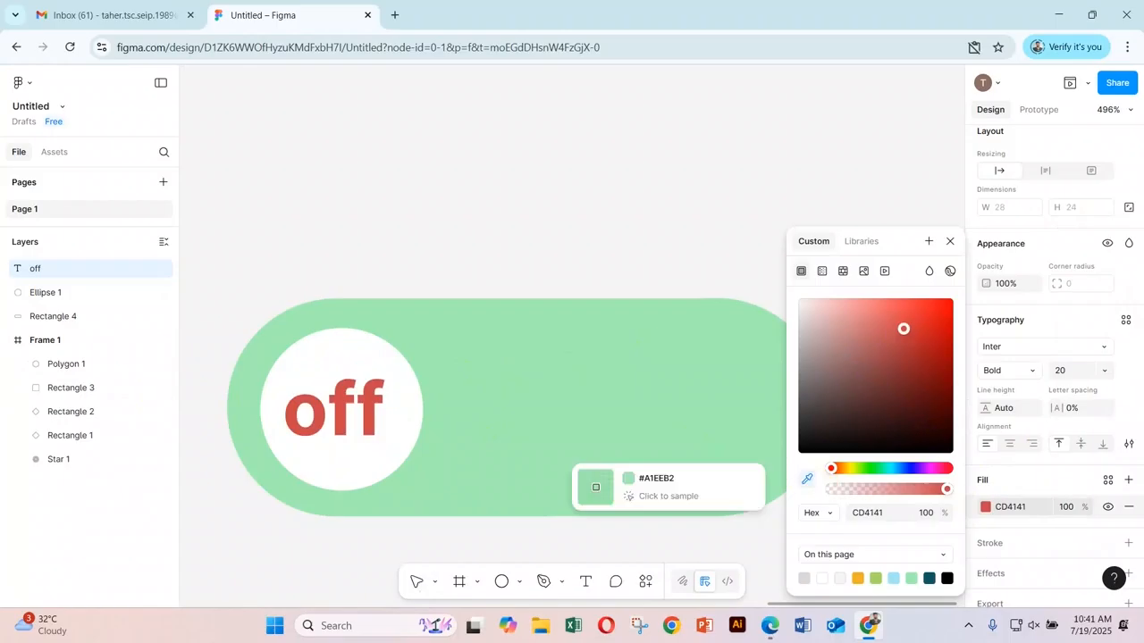
pyautogui.click(594, 364)
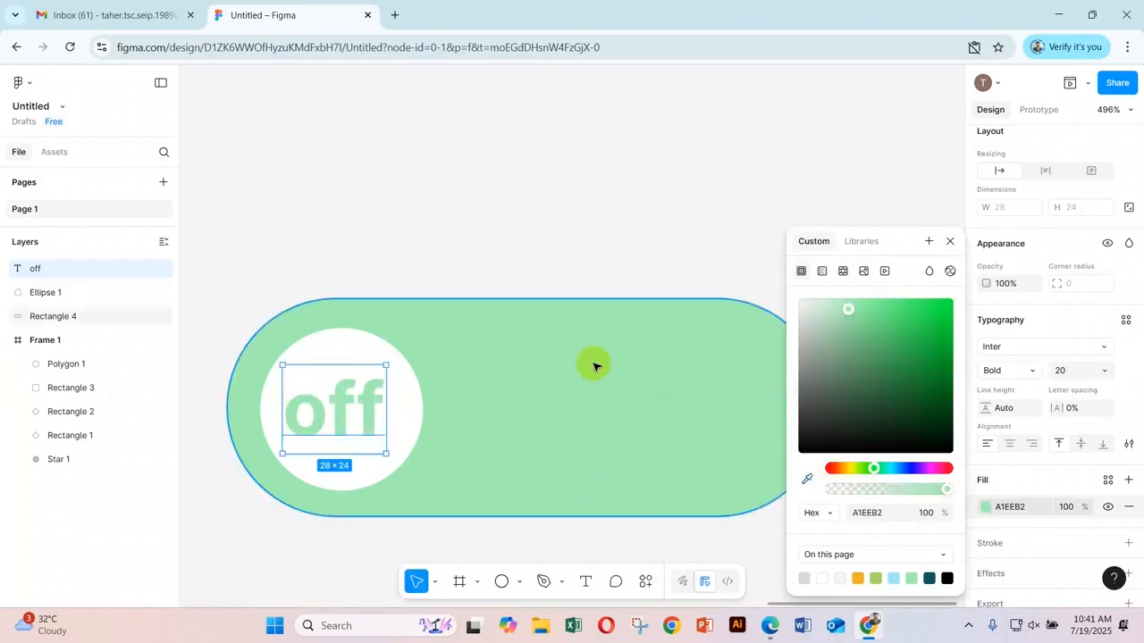
pyautogui.click(950, 246)
pyautogui.click(421, 286)
# Turn the pill, white circle and "off" text together into a component named "on off button"
pyautogui.scroll(-2, 468, 322)
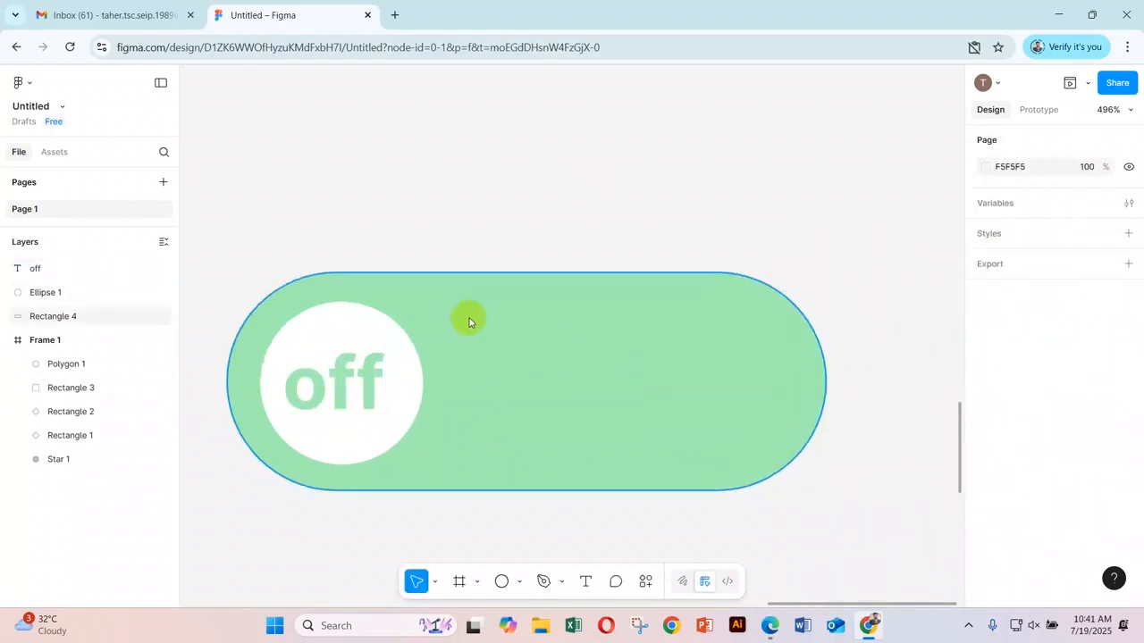
pyautogui.scroll(-2, 469, 322)
pyautogui.keyDown('ctrl'); pyautogui.scroll(-10, 500, 327); pyautogui.keyUp('ctrl')
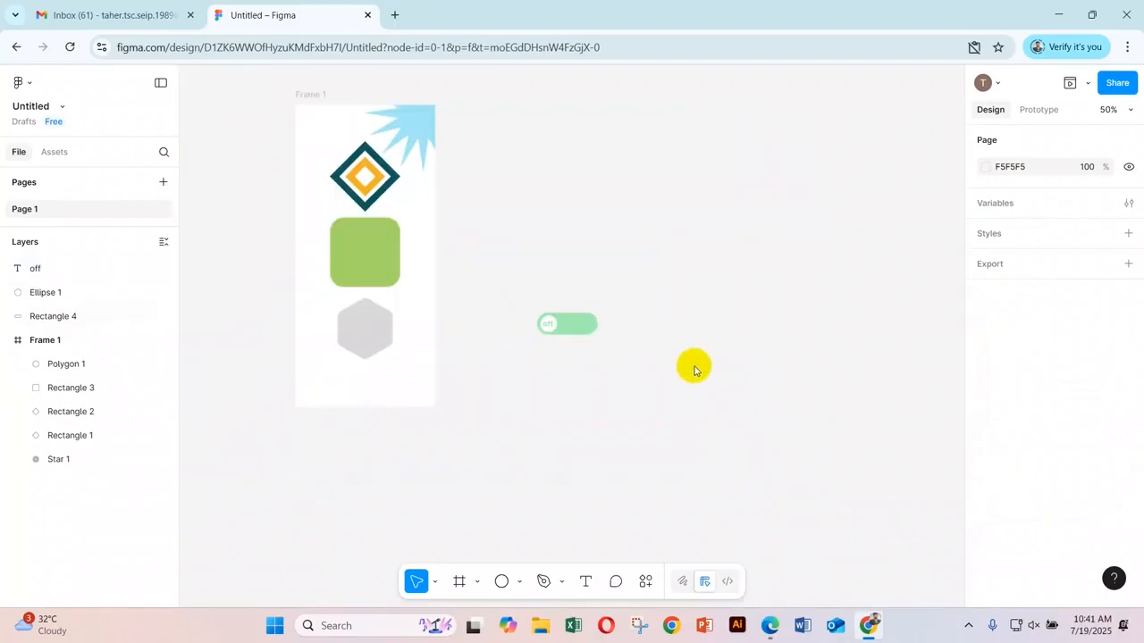
pyautogui.keyDown('ctrl'); pyautogui.scroll(5, 608, 327); pyautogui.keyUp('ctrl')
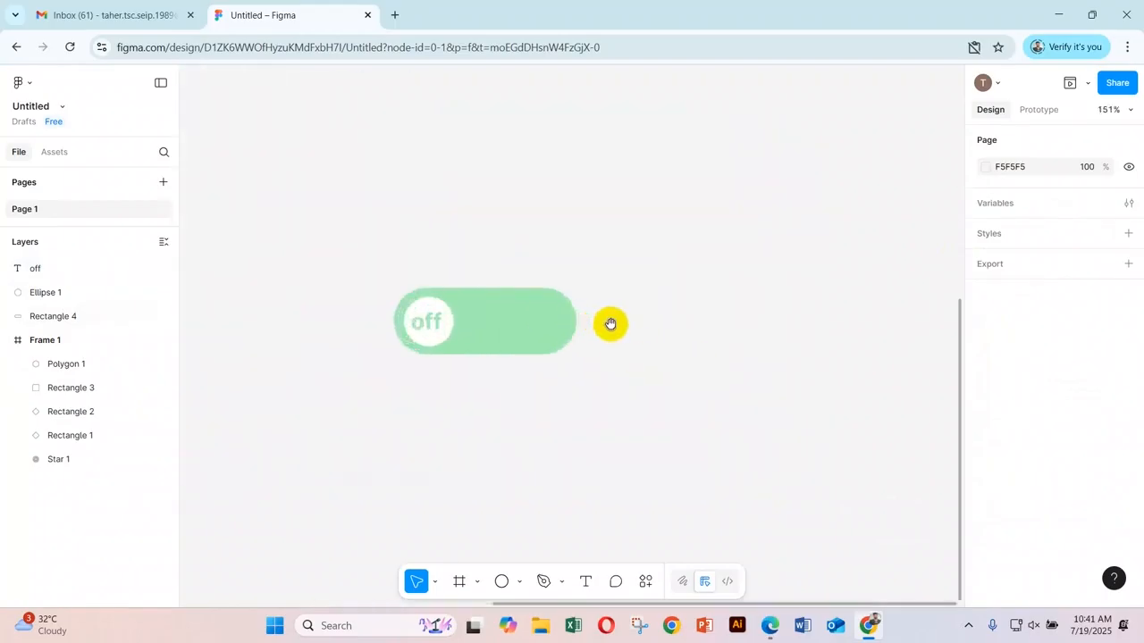
pyautogui.moveTo(610, 324); pyautogui.dragTo(641, 289)
pyautogui.moveTo(396, 215); pyautogui.dragTo(738, 367)
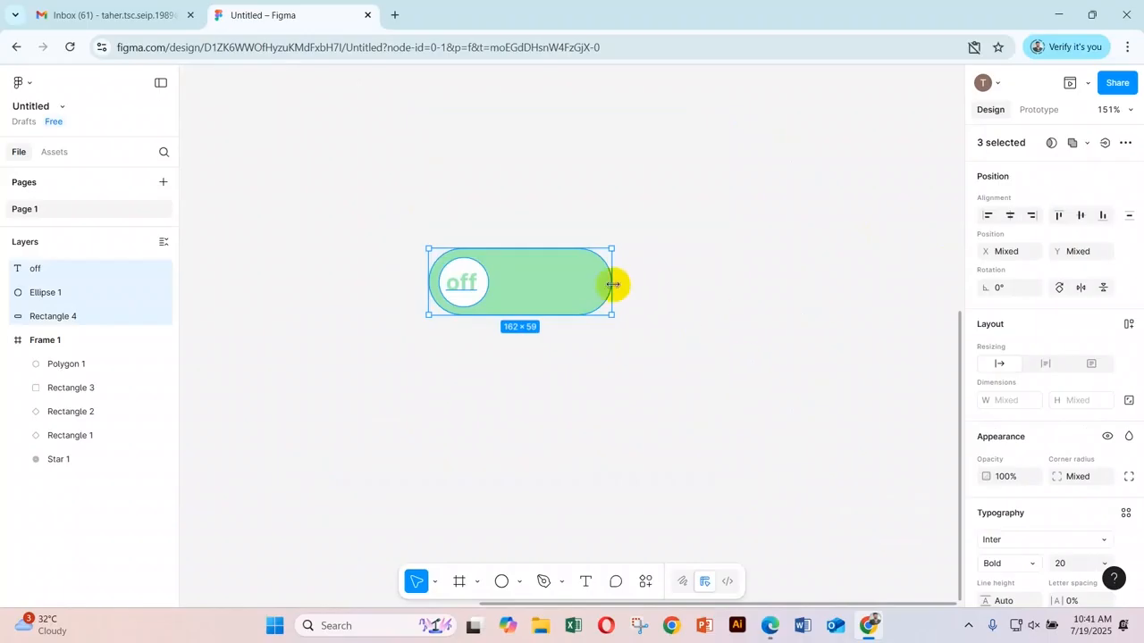
pyautogui.rightClick(581, 282)
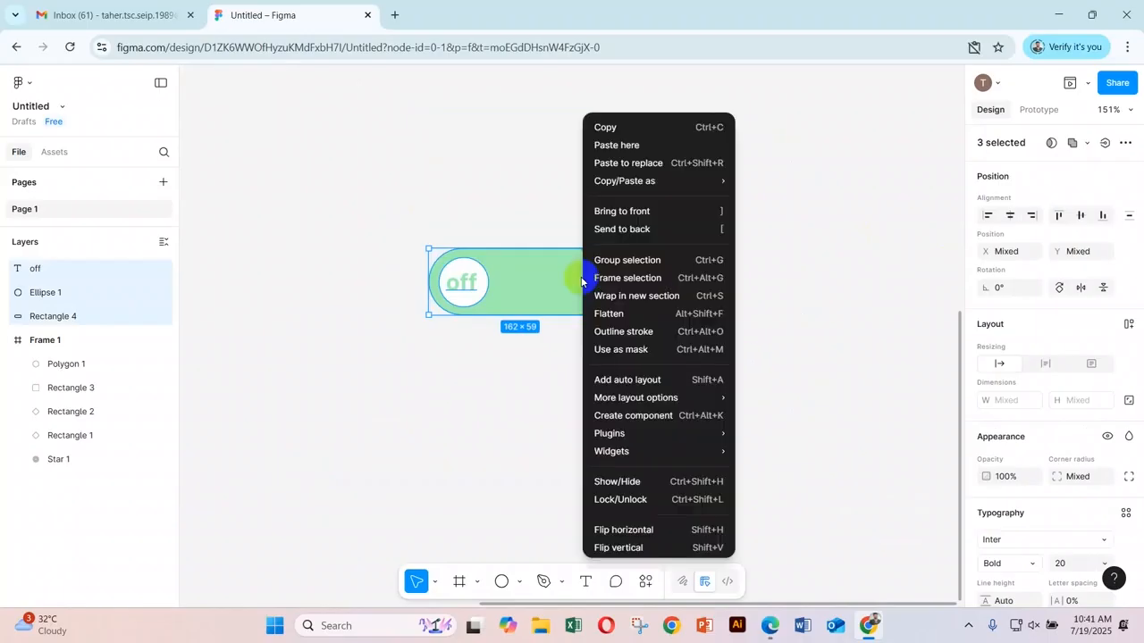
pyautogui.moveTo(657, 456)
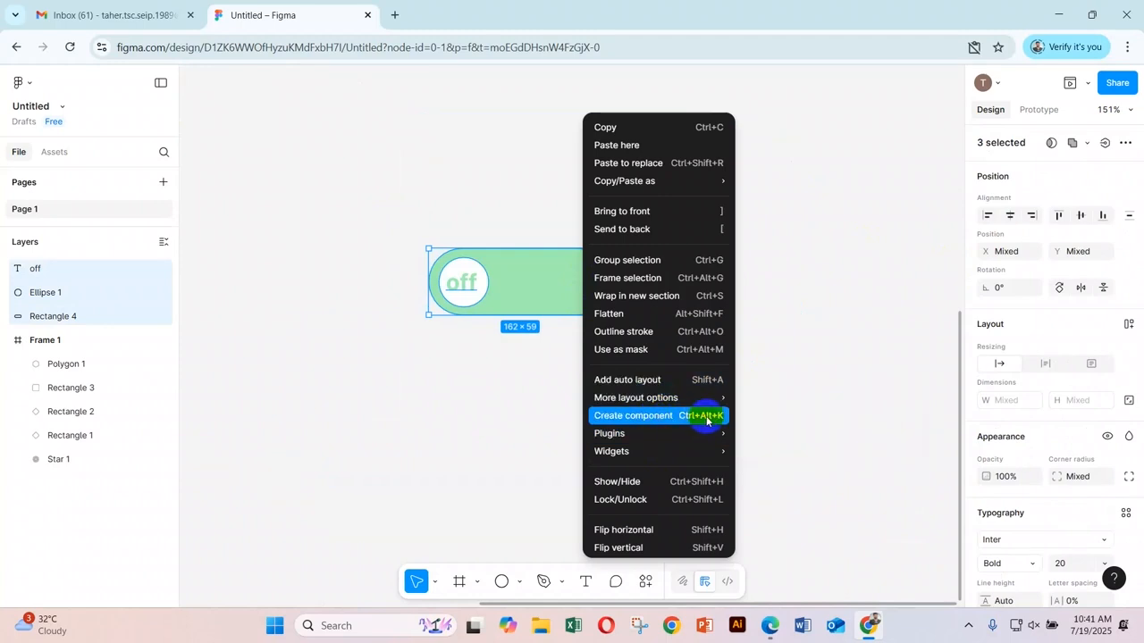
pyautogui.click(628, 416)
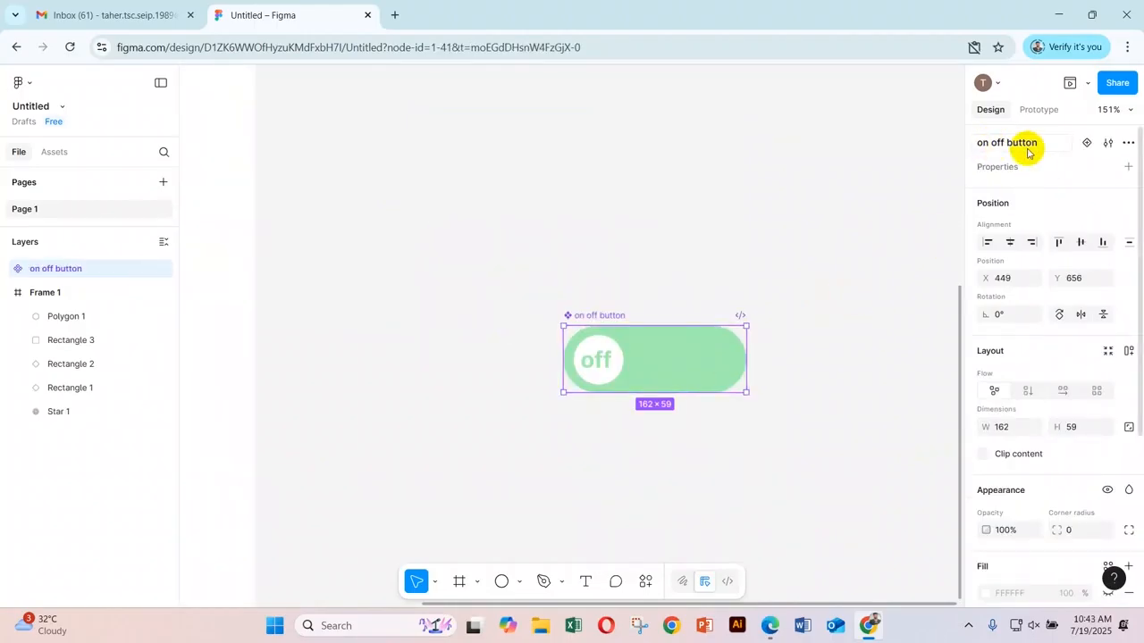
# Add a second variant to the "on off button" component
pyautogui.click(1087, 145)
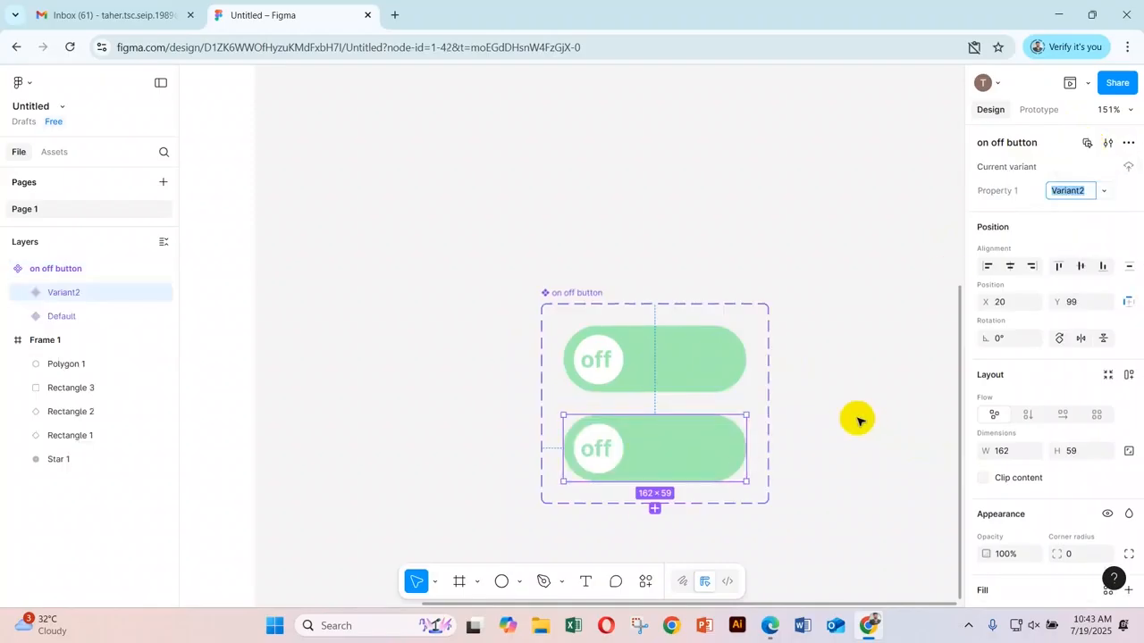
pyautogui.hotkey('ctrl', 'z')
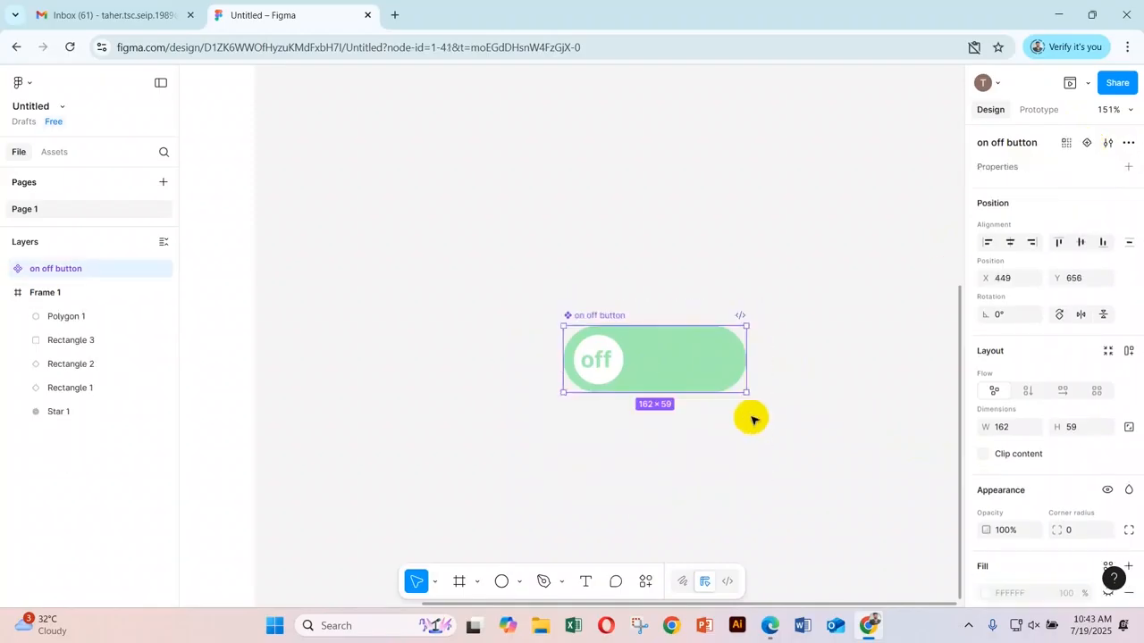
pyautogui.rightClick(705, 347)
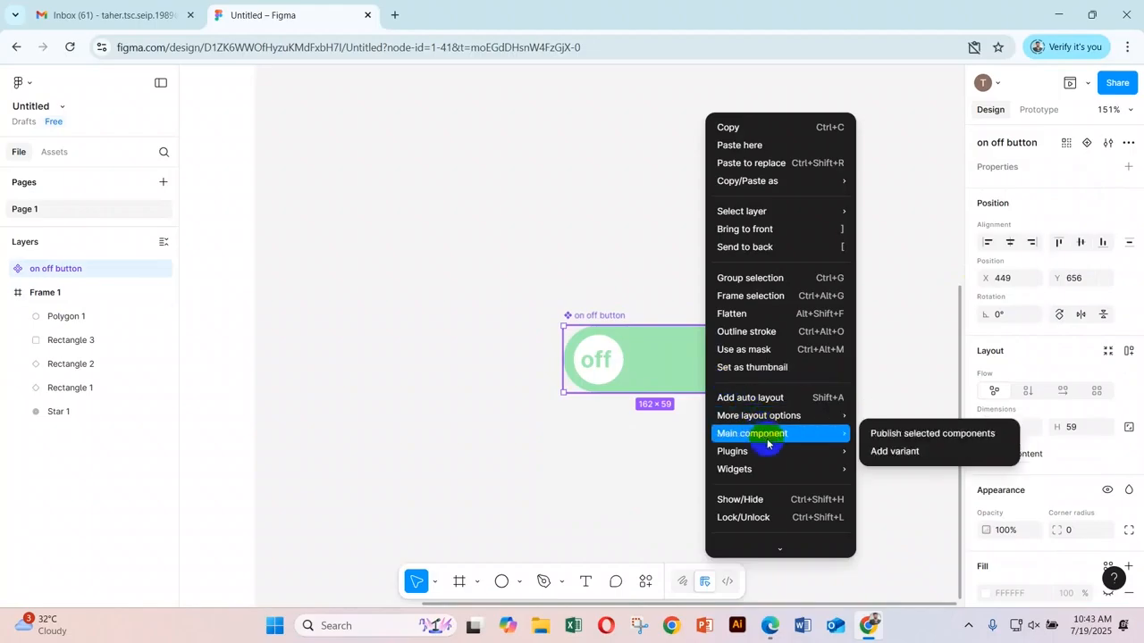
pyautogui.moveTo(760, 418)
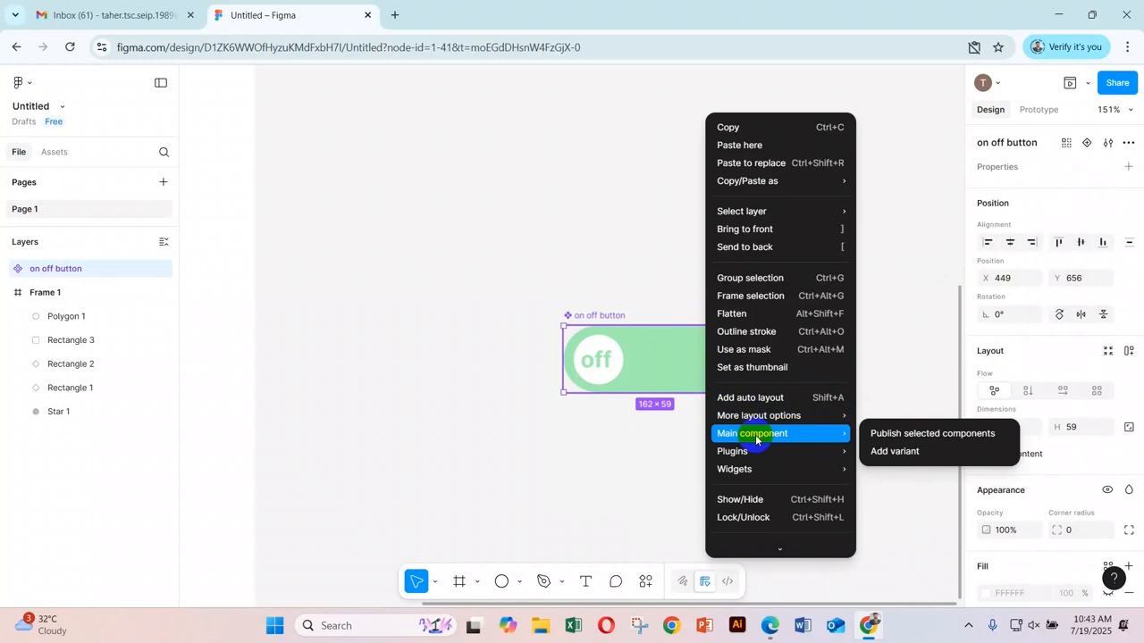
pyautogui.click(885, 456)
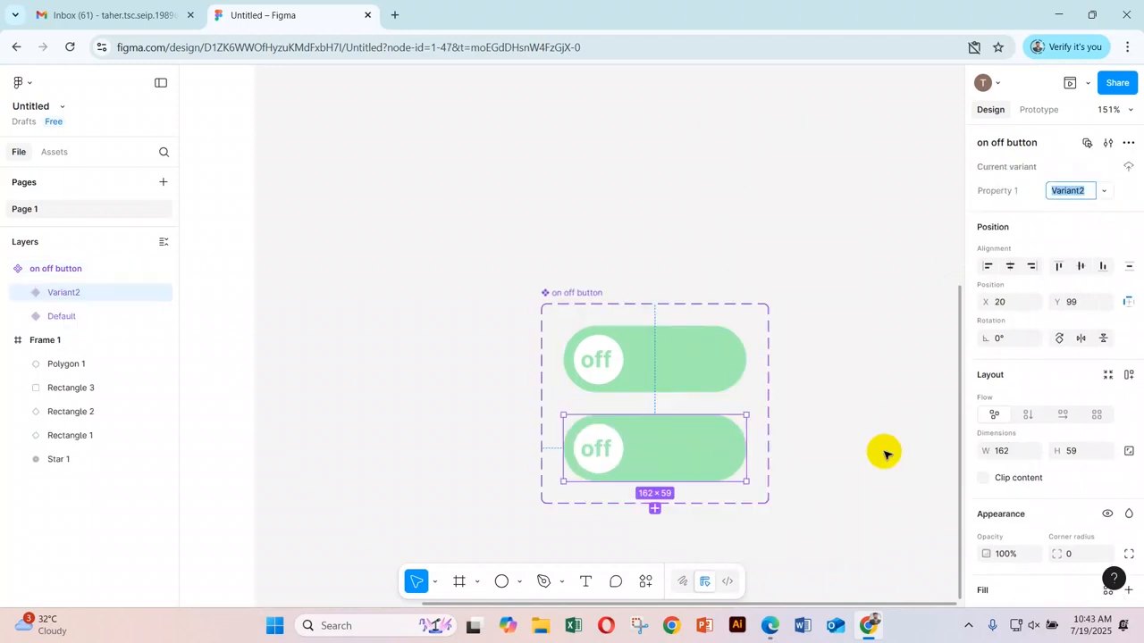
pyautogui.click(824, 379)
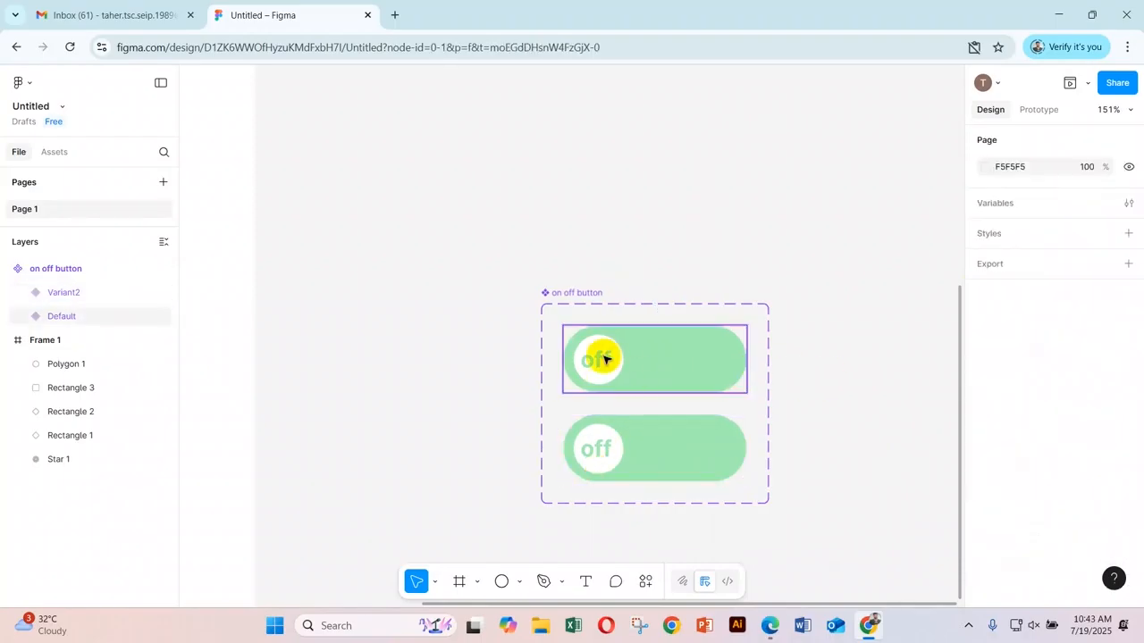
# Move the white circle and "off" text together to the right end of the second variant's pill
pyautogui.doubleClick(690, 445)
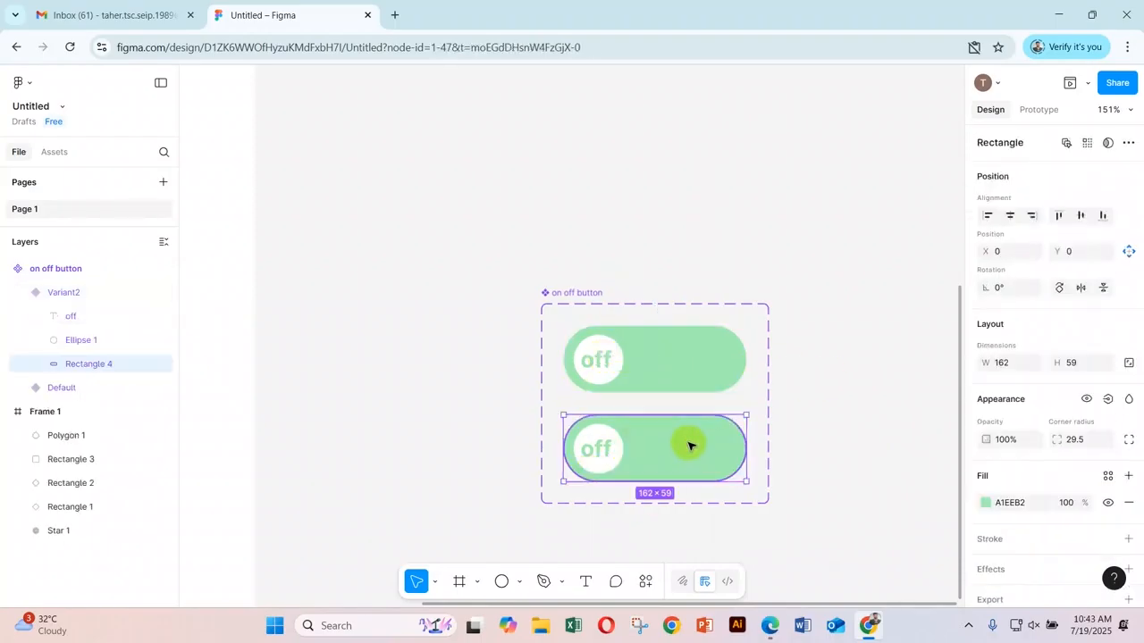
pyautogui.click(613, 443)
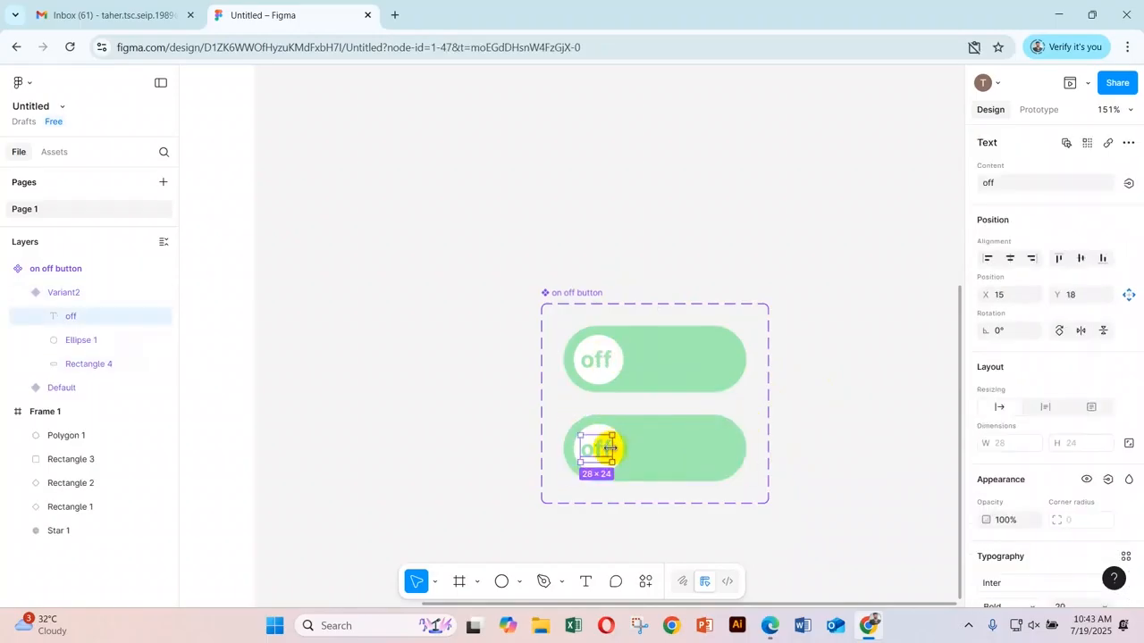
pyautogui.press('Escape')
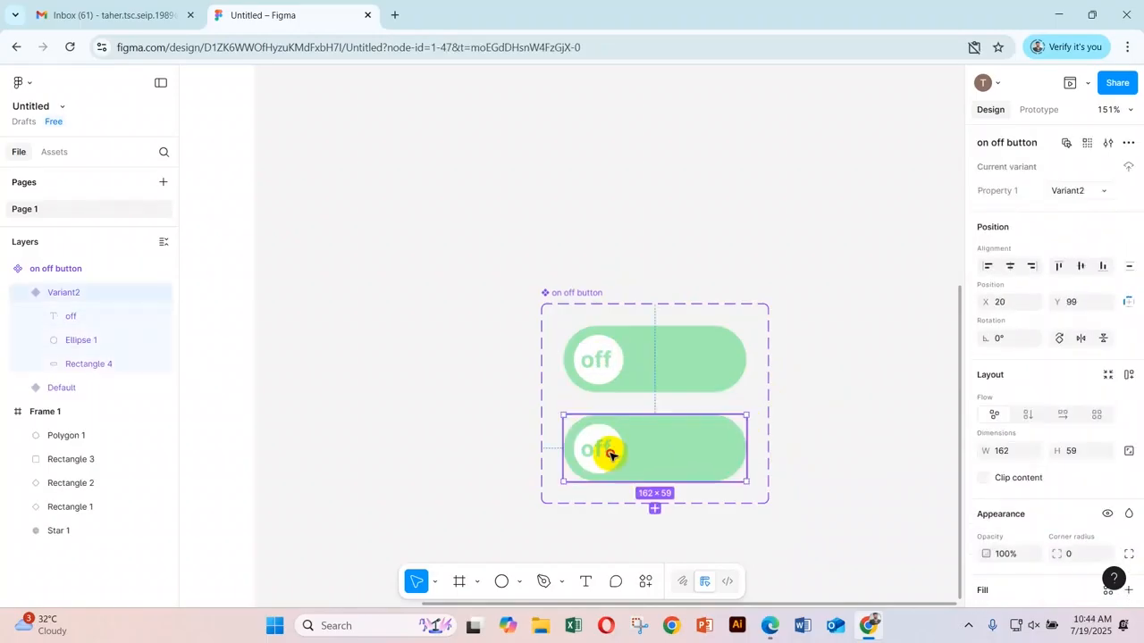
pyautogui.click(611, 455)
pyautogui.keyDown('shift'); pyautogui.click(615, 452); pyautogui.keyUp('shift')
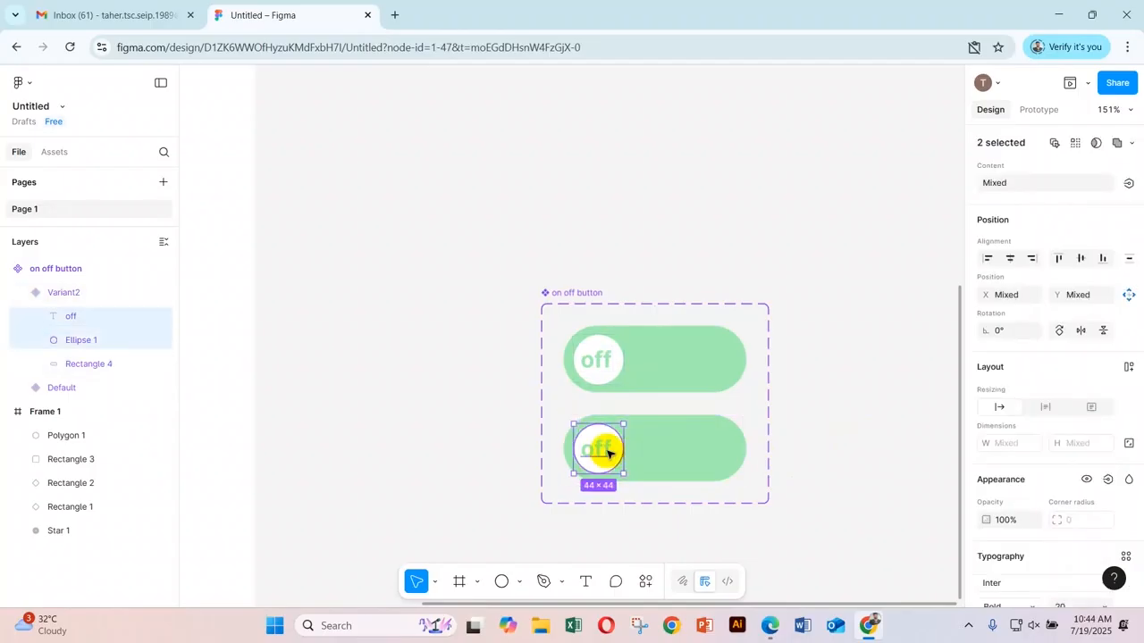
pyautogui.moveTo(608, 452); pyautogui.dragTo(719, 460)
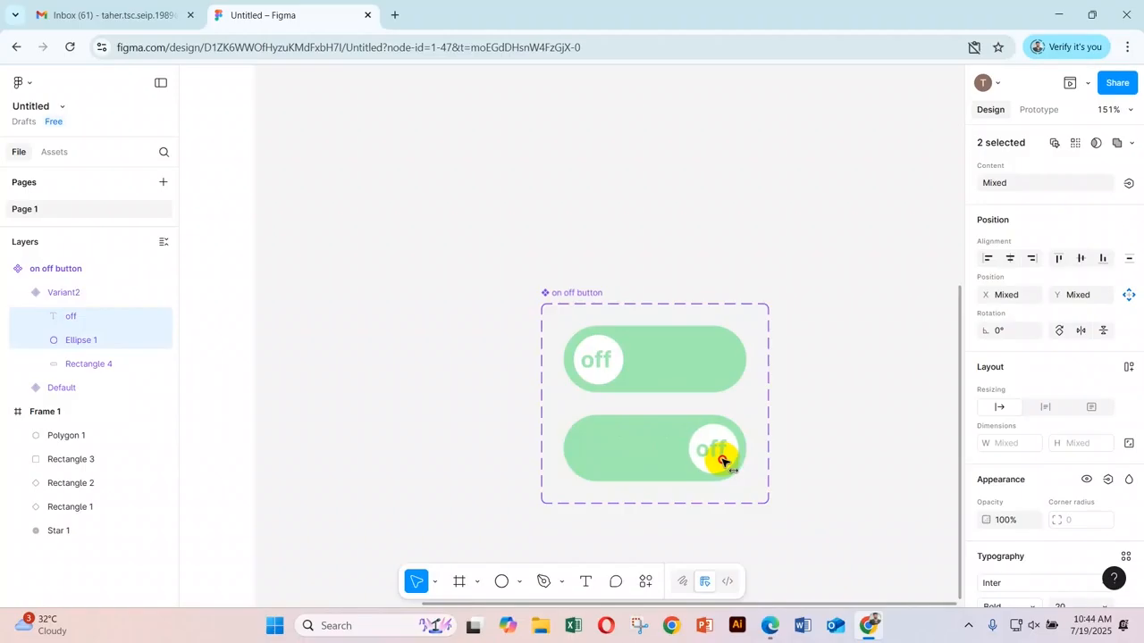
# Change the second variant's "off" text to "on" and nudge it toward the middle of the white circle
pyautogui.click(832, 484)
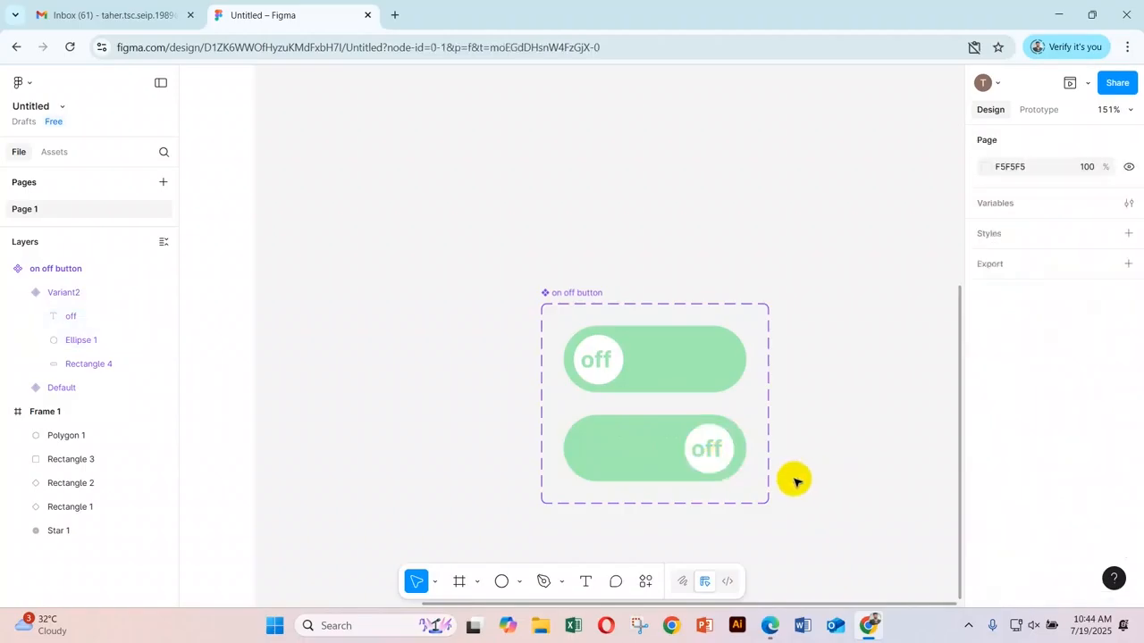
pyautogui.click(713, 455)
pyautogui.click(715, 455)
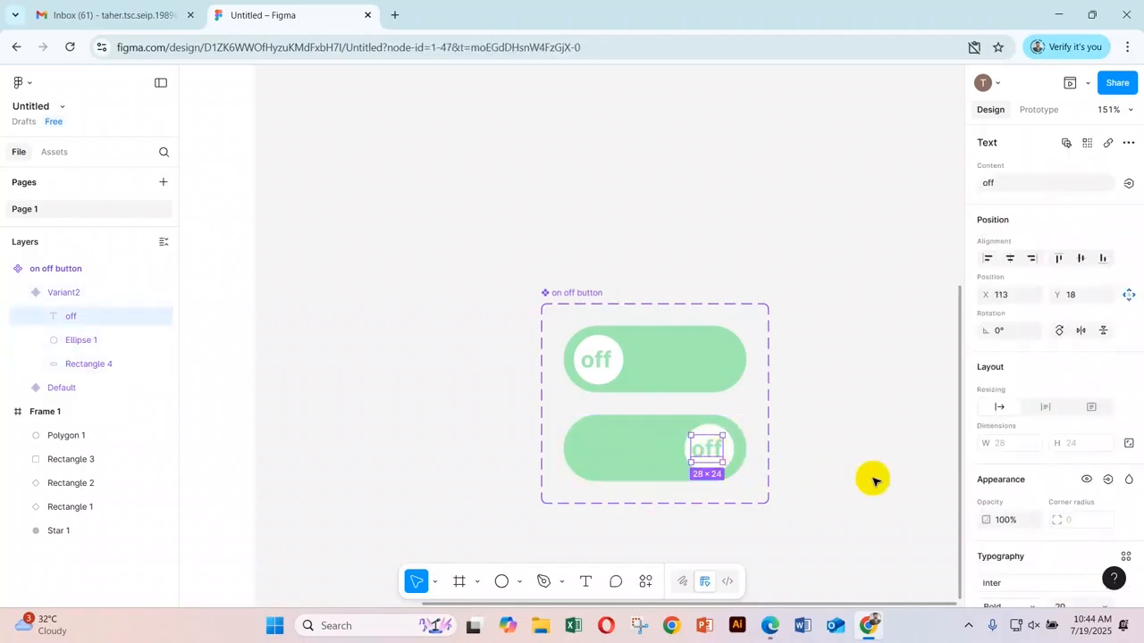
pyautogui.doubleClick(715, 453)
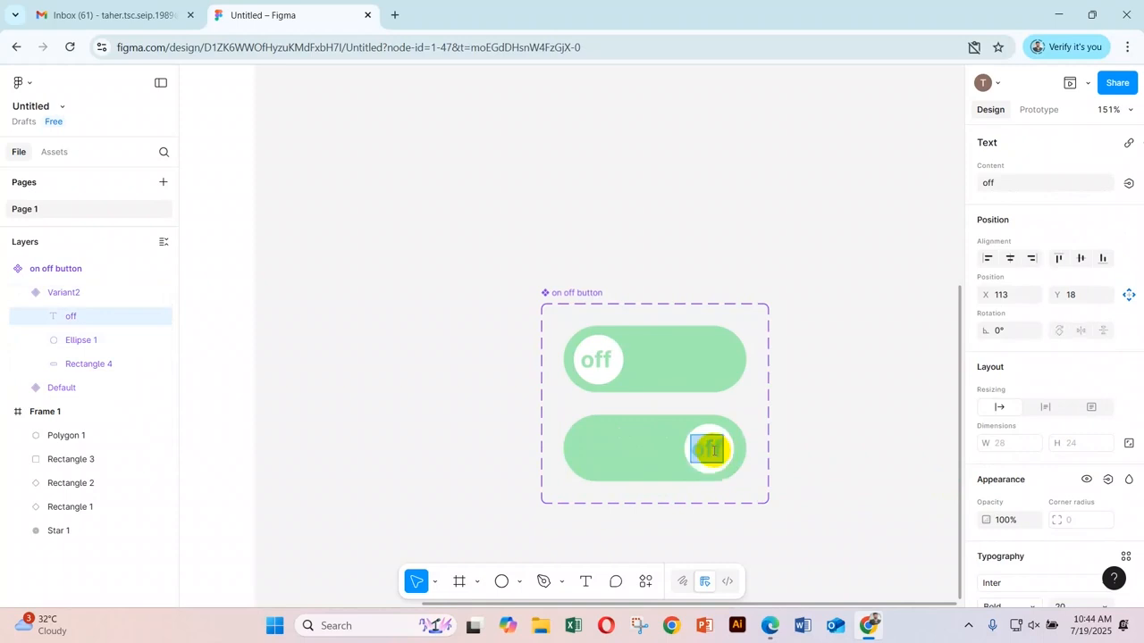
pyautogui.write('n')
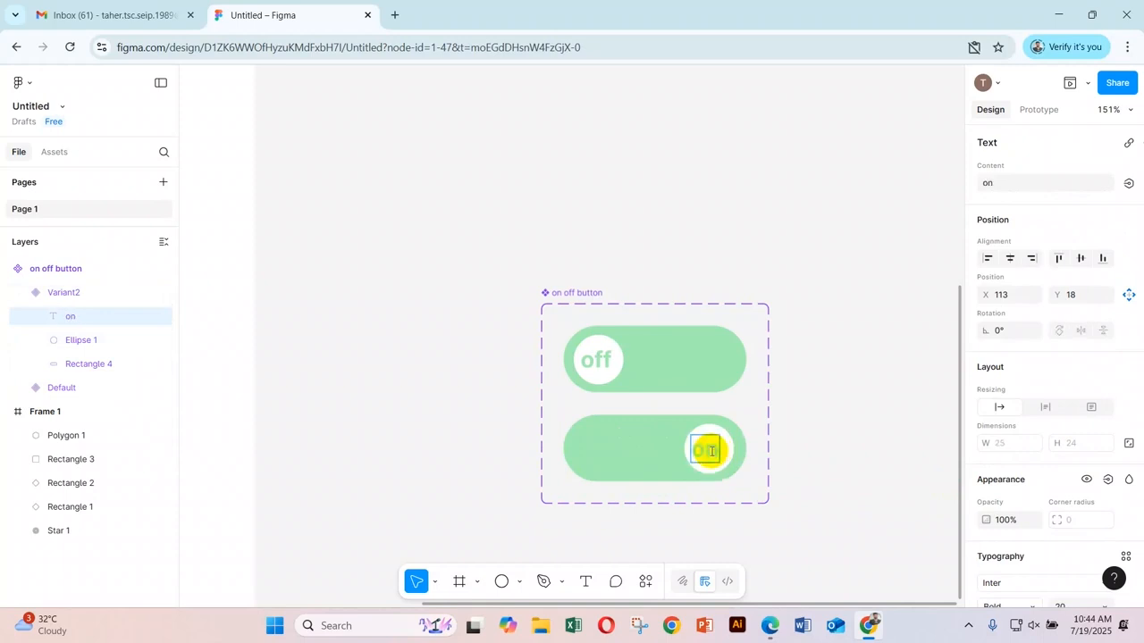
pyautogui.press('Escape')
pyautogui.press('Right')
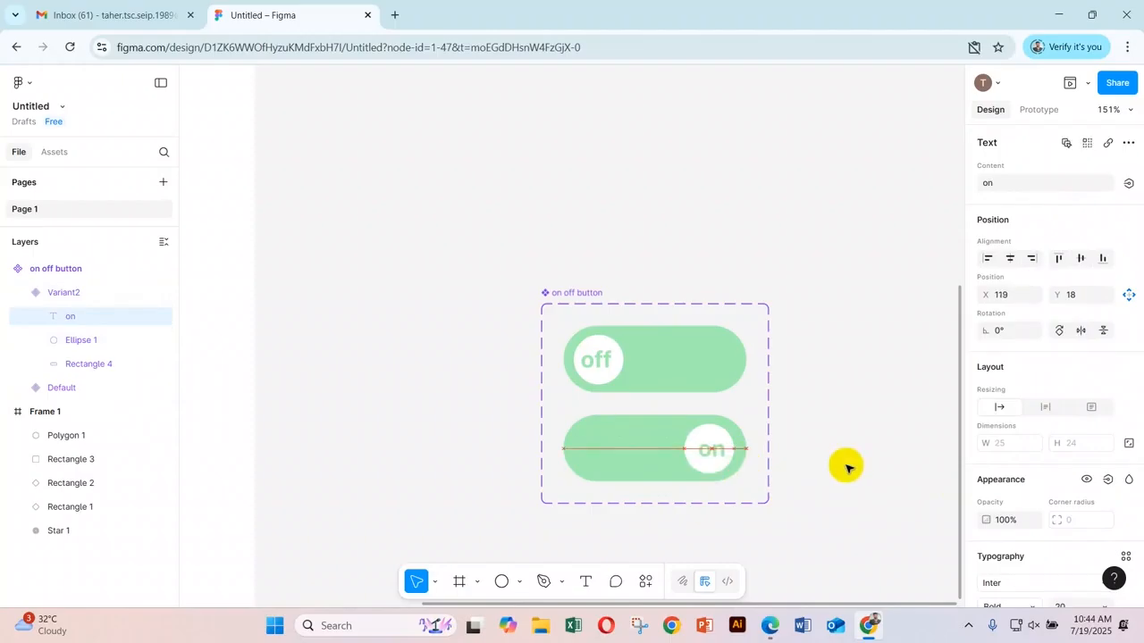
# Recolour the second variant's pill to dark green 17B138
pyautogui.click(619, 447)
pyautogui.scroll(-2, 1033, 523)
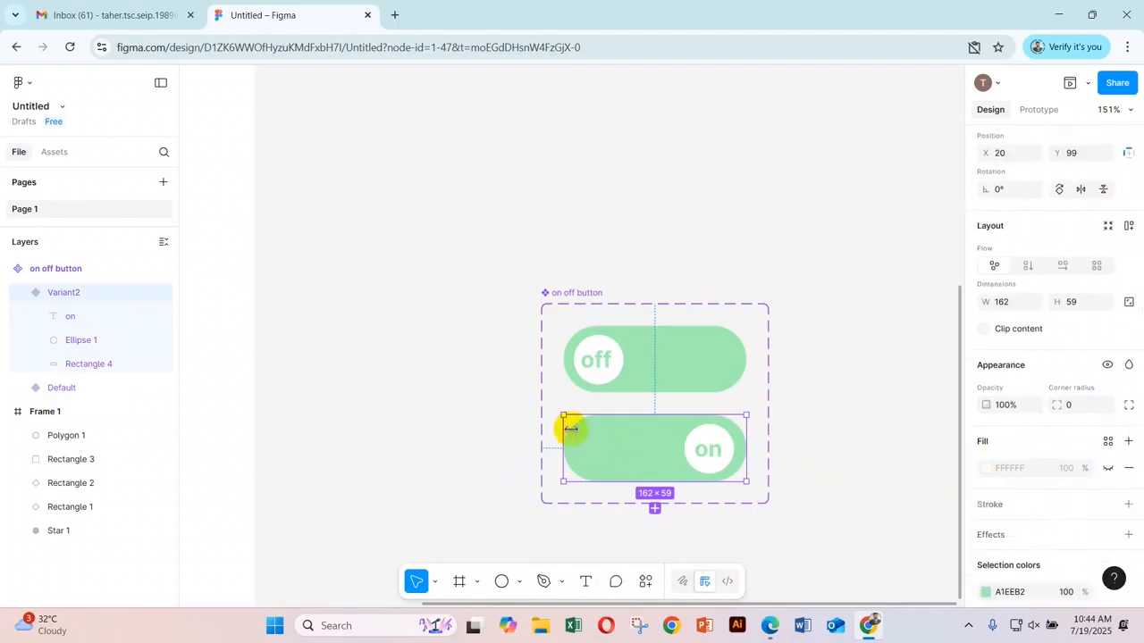
pyautogui.click(609, 444)
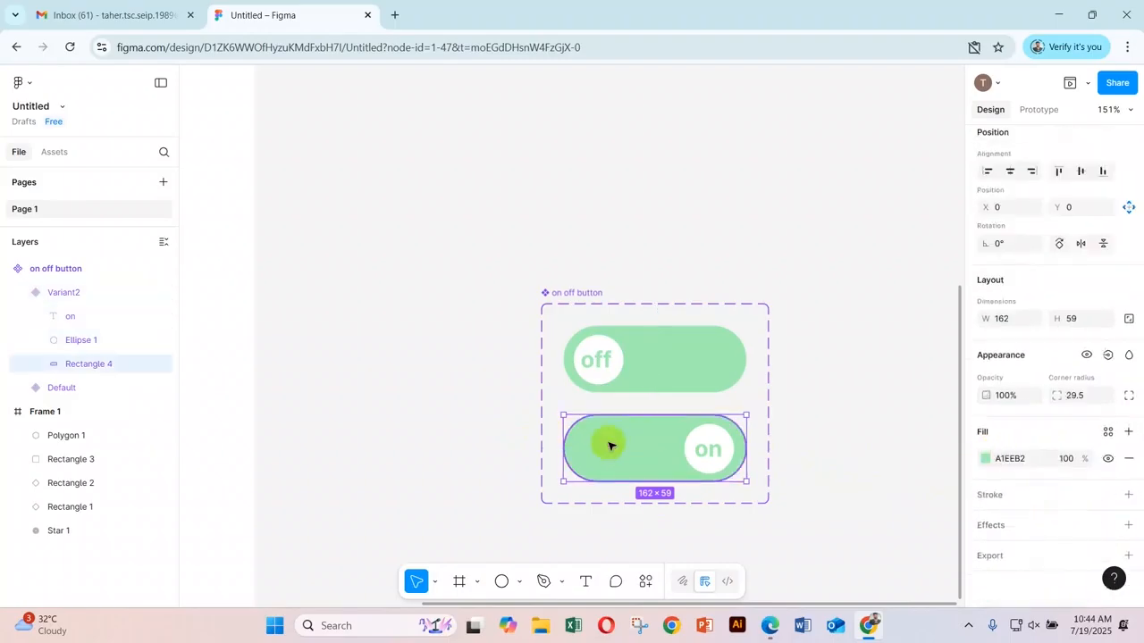
pyautogui.click(985, 459)
pyautogui.moveTo(924, 391); pyautogui.dragTo(933, 336)
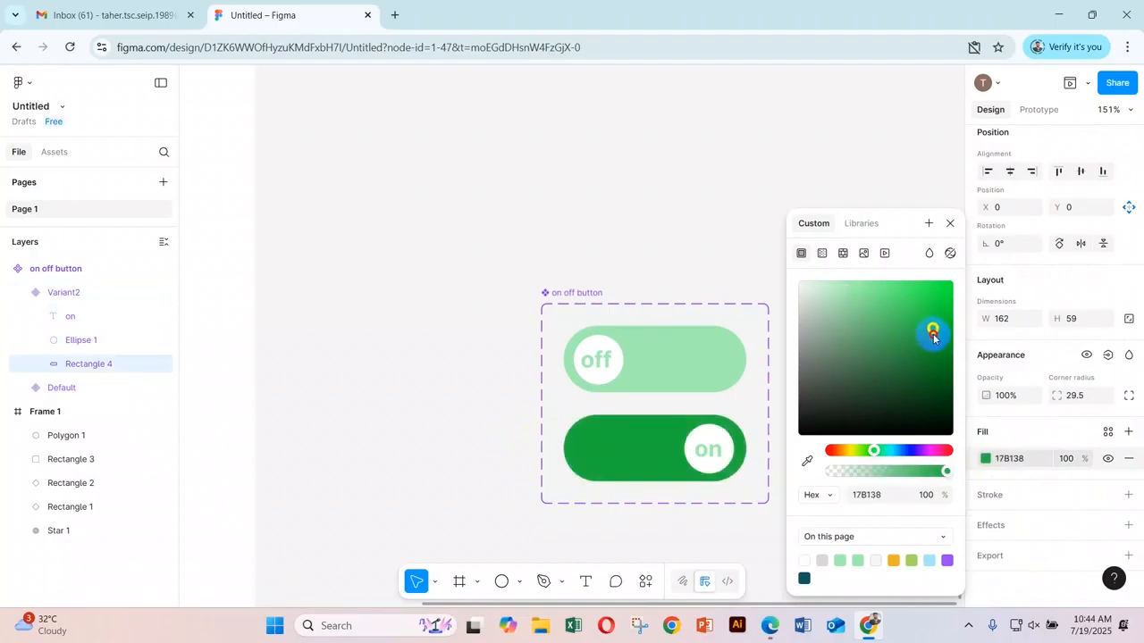
# Colour the "on" text dark green 17B138 by sampling the second variant's pill
pyautogui.click(707, 452)
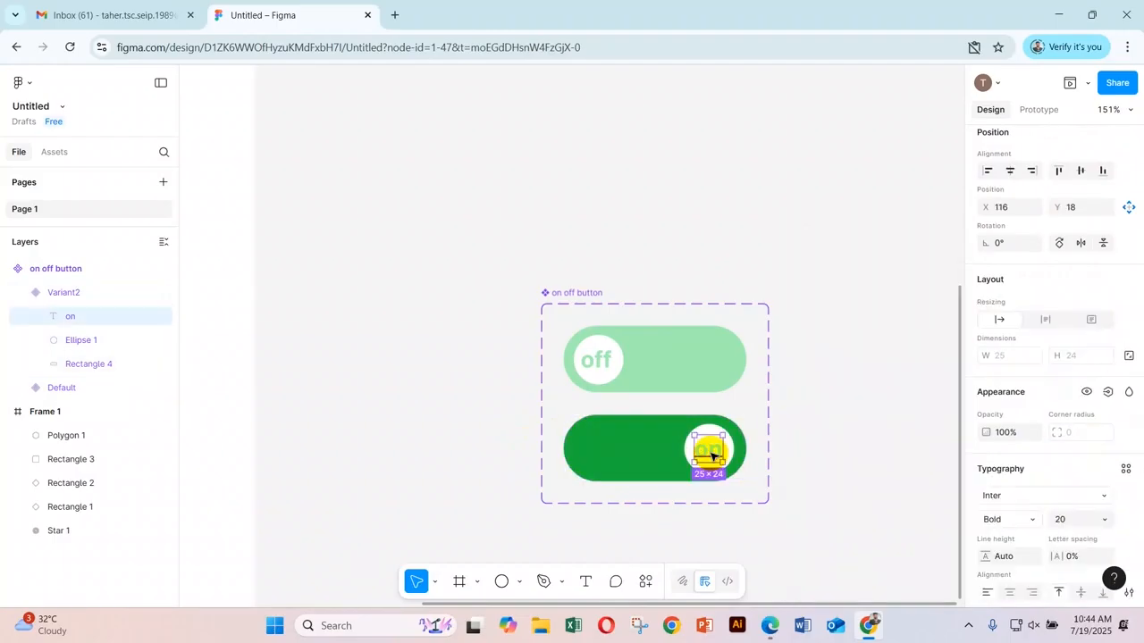
pyautogui.scroll(-1, 921, 505)
pyautogui.scroll(-3, 1027, 477)
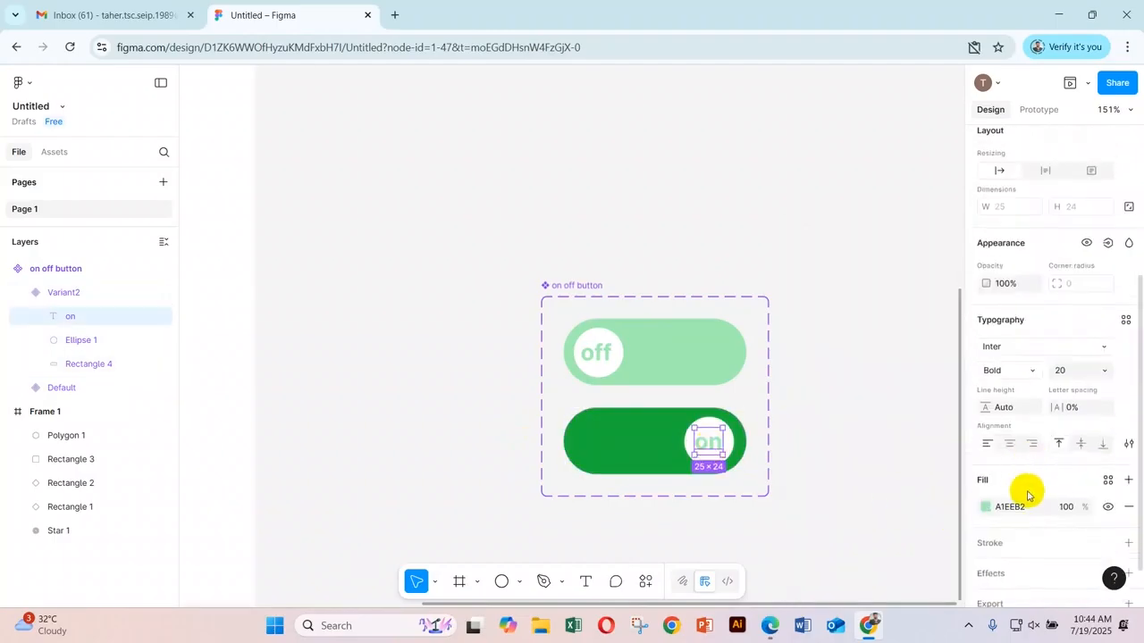
pyautogui.click(986, 507)
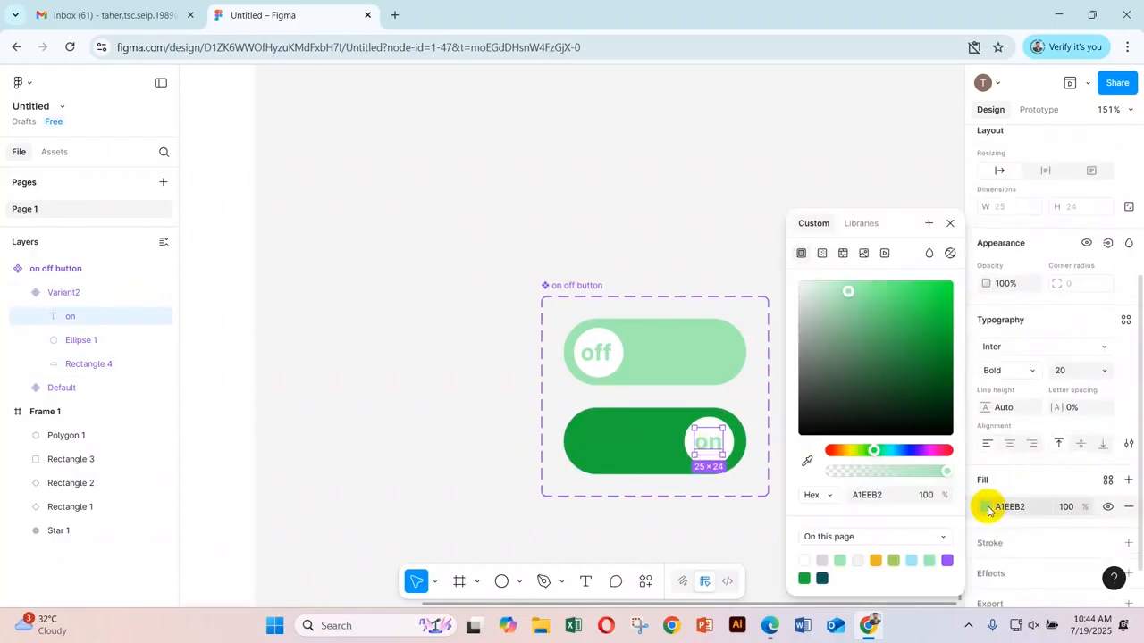
pyautogui.click(807, 464)
pyautogui.click(653, 440)
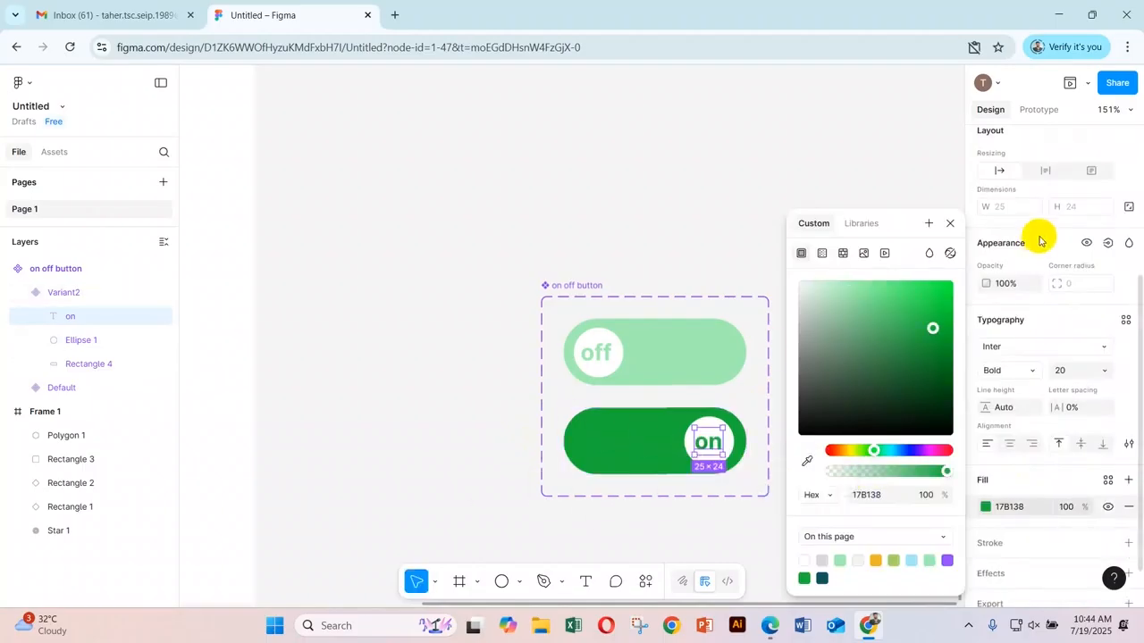
pyautogui.click(950, 223)
pyautogui.click(851, 400)
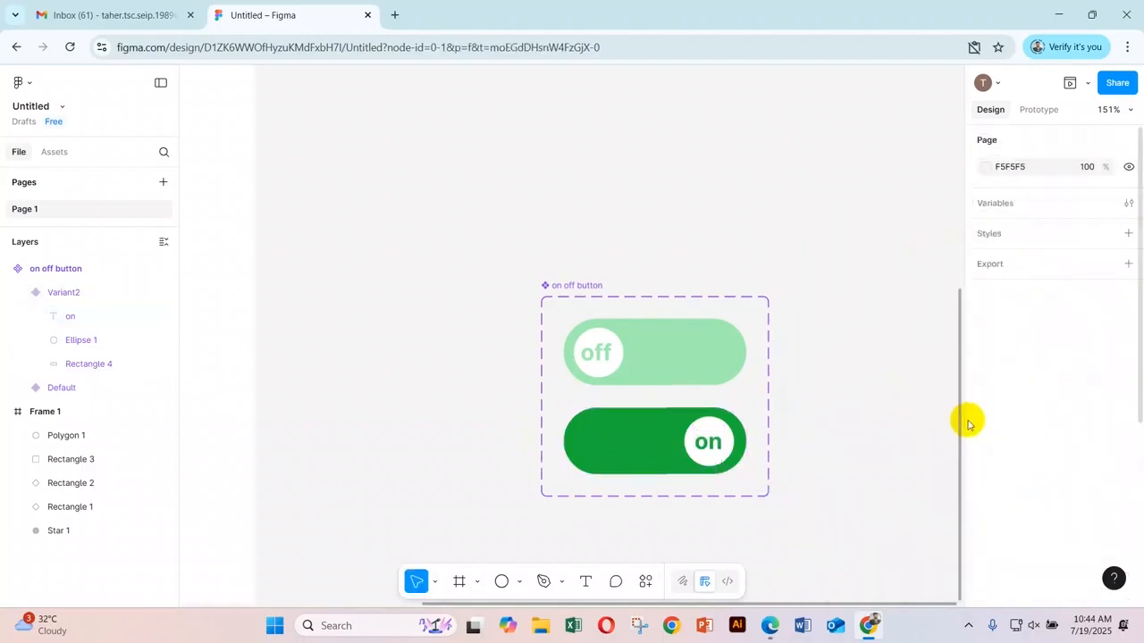
# Shift the second variant's white circle slightly toward the pill's right end and centre the "on" text inside it
pyautogui.click(615, 423)
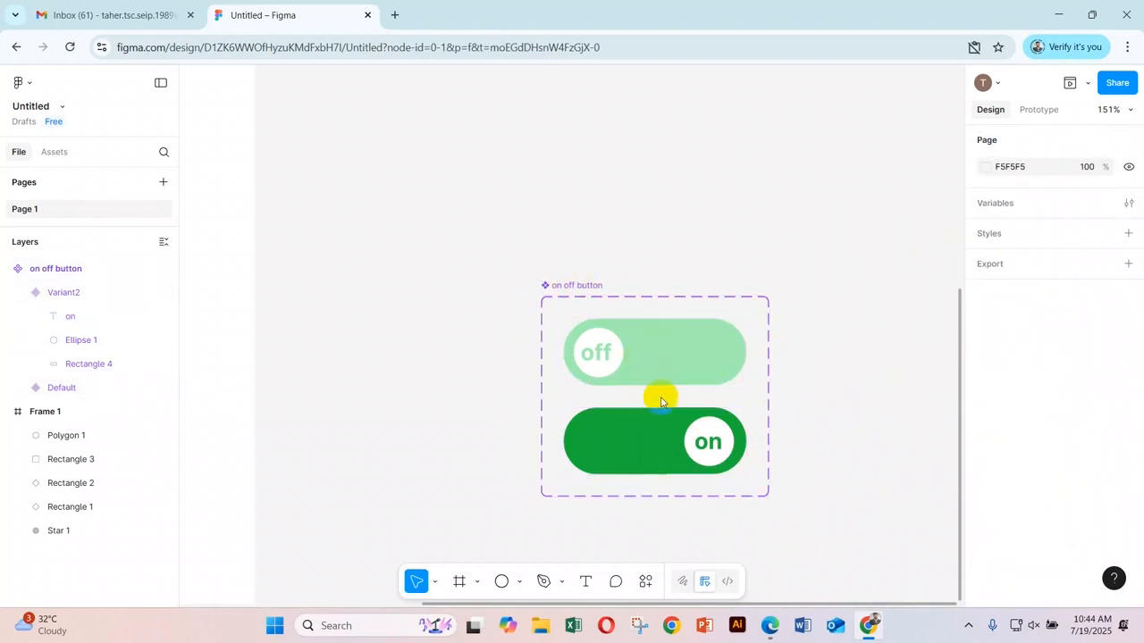
pyautogui.click(729, 441)
pyautogui.click(729, 444)
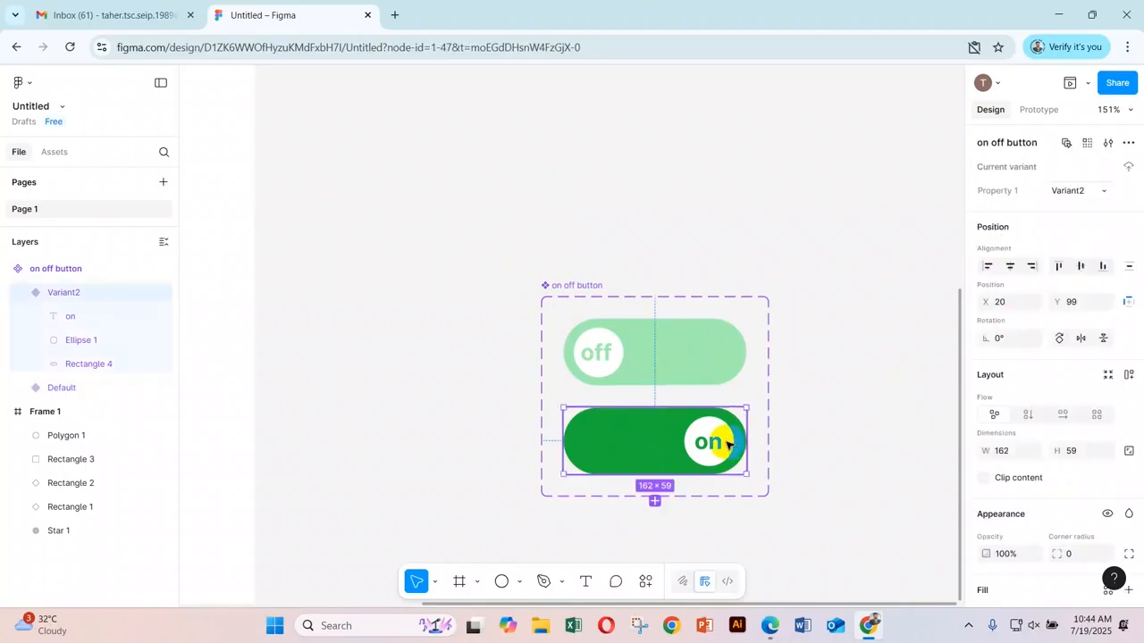
pyautogui.click(730, 444)
pyautogui.moveTo(730, 442); pyautogui.dragTo(717, 452)
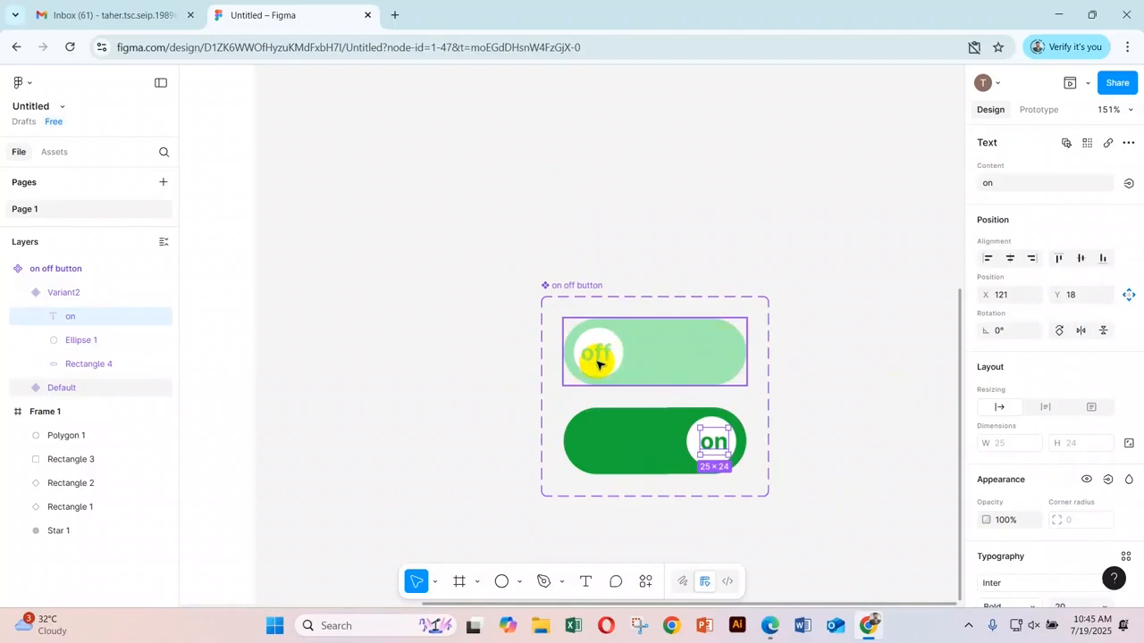
pyautogui.click(828, 466)
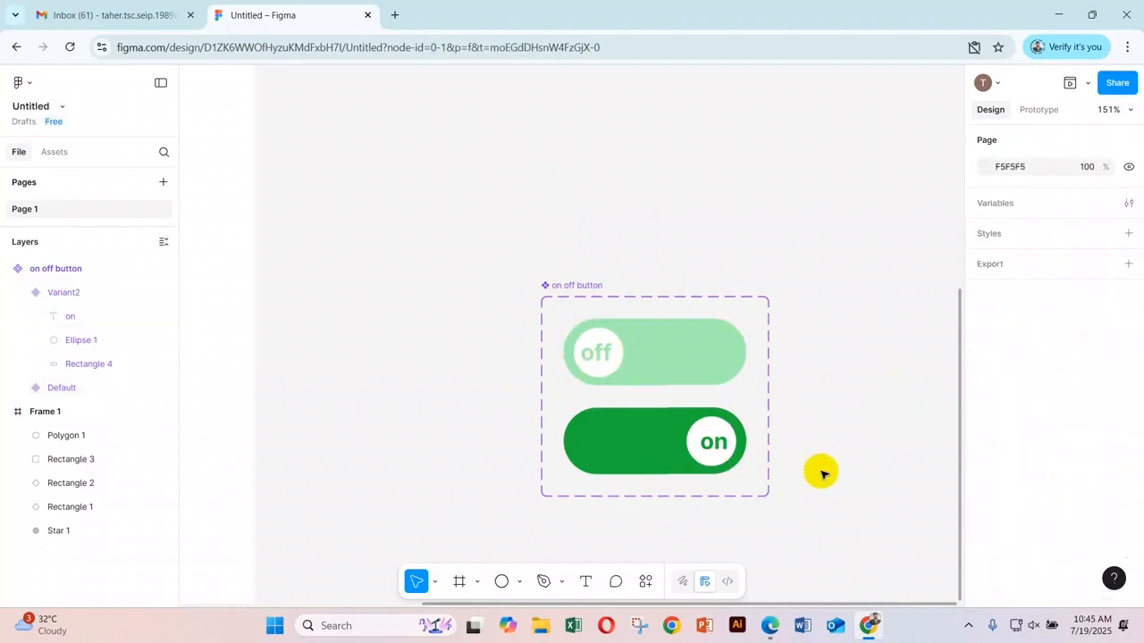
pyautogui.click(699, 457)
pyautogui.click(706, 446)
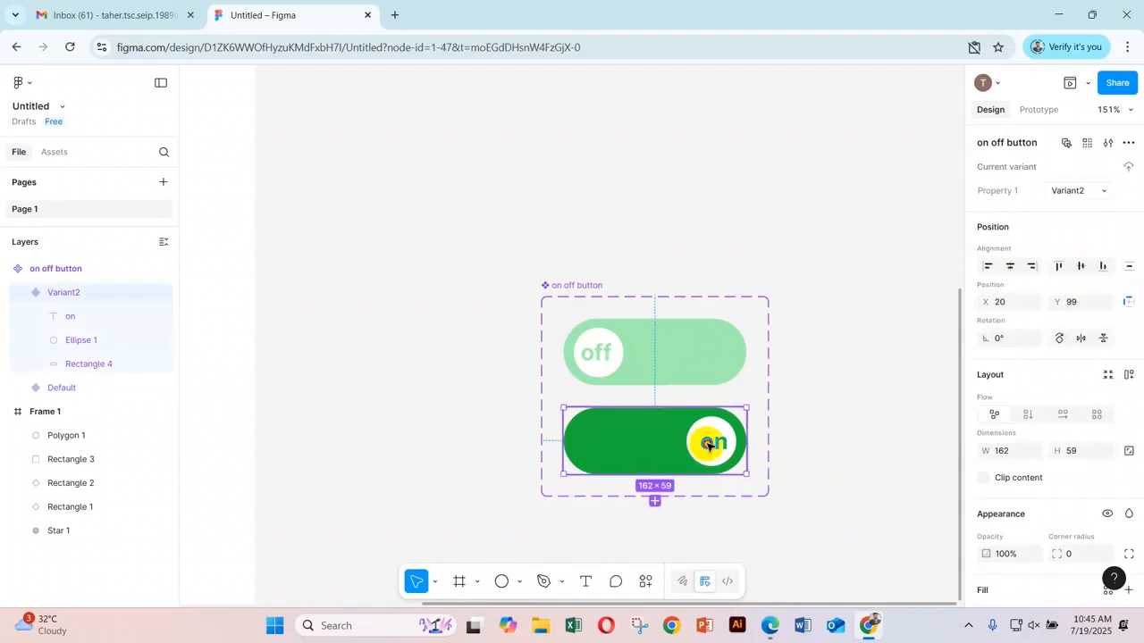
pyautogui.click(708, 444)
pyautogui.click(847, 435)
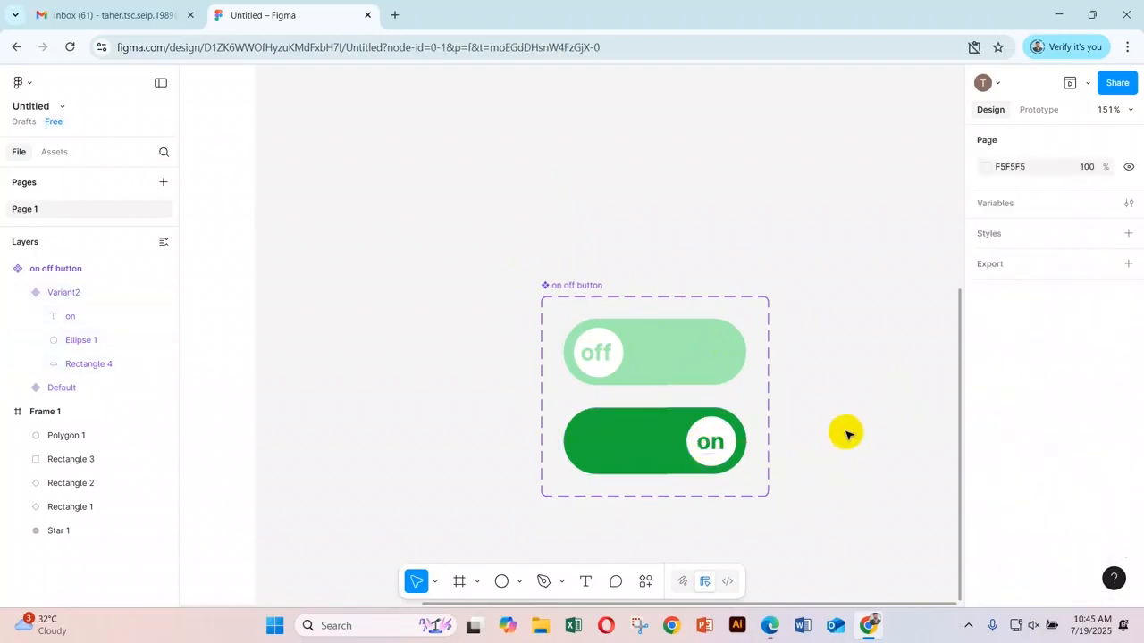
# Add a prototype connection from the "on" variant to the "off" variant, using On click, Change to Default and Instant animation
pyautogui.click(1030, 115)
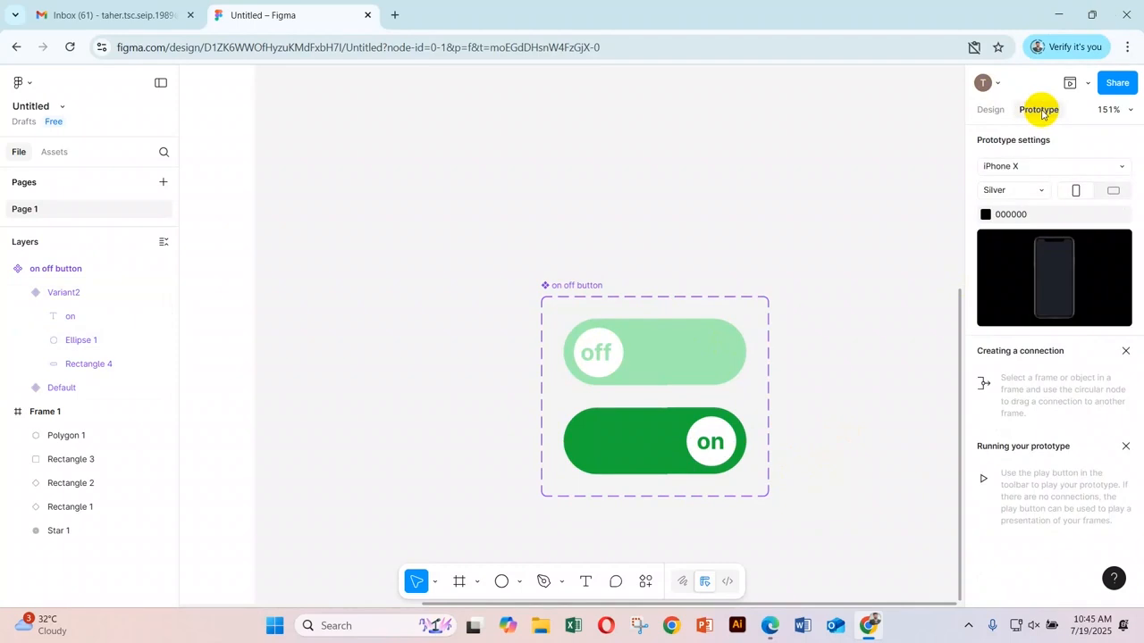
pyautogui.click(650, 420)
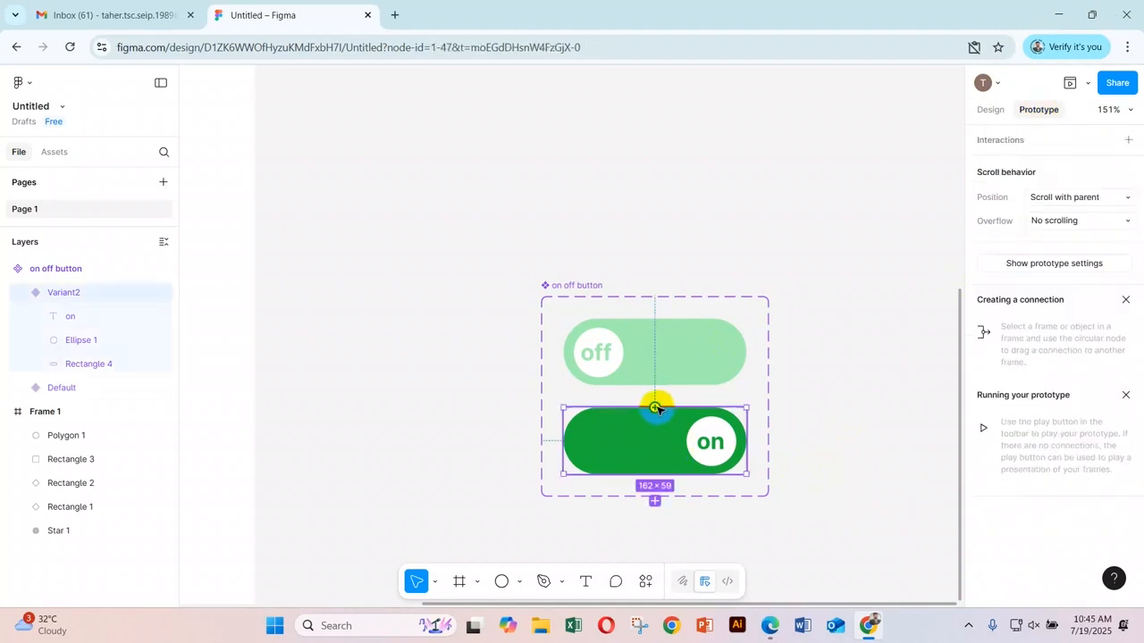
pyautogui.moveTo(656, 409); pyautogui.dragTo(706, 403)
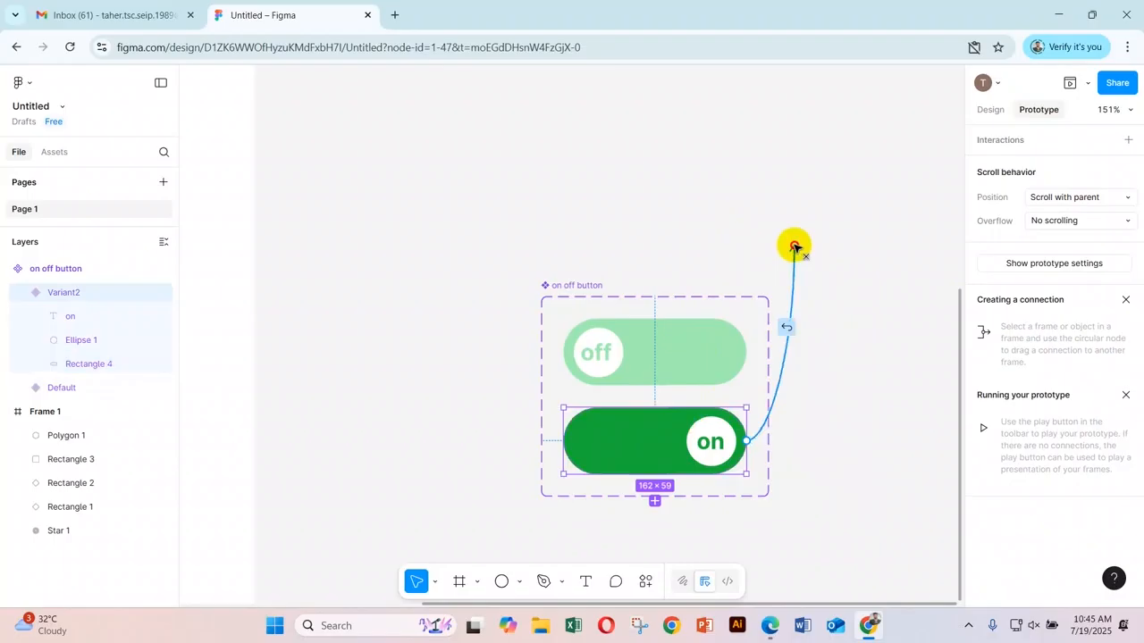
pyautogui.moveTo(795, 246); pyautogui.dragTo(256, 423)
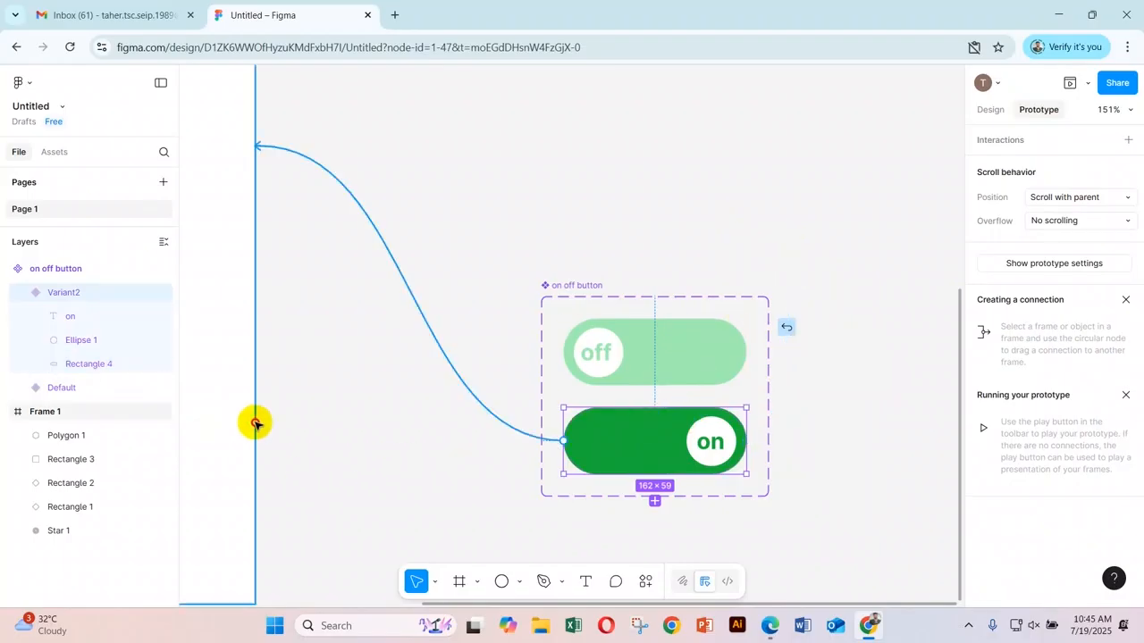
pyautogui.moveTo(255, 423); pyautogui.dragTo(581, 468)
pyautogui.click(670, 454)
pyautogui.moveTo(664, 418); pyautogui.dragTo(659, 385)
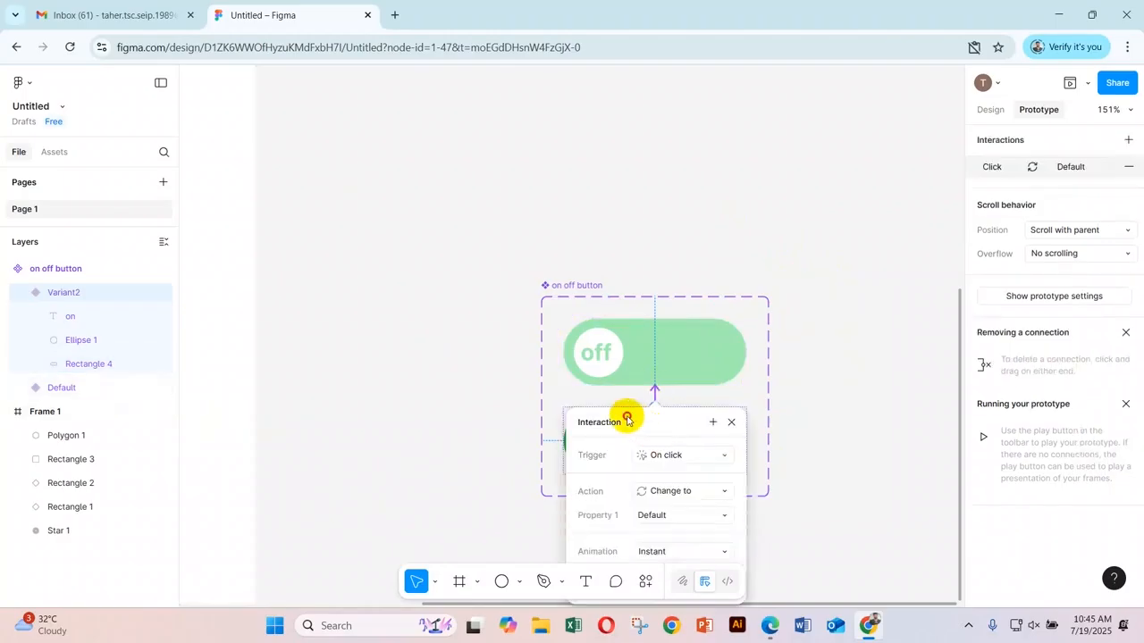
pyautogui.moveTo(628, 420); pyautogui.dragTo(857, 175)
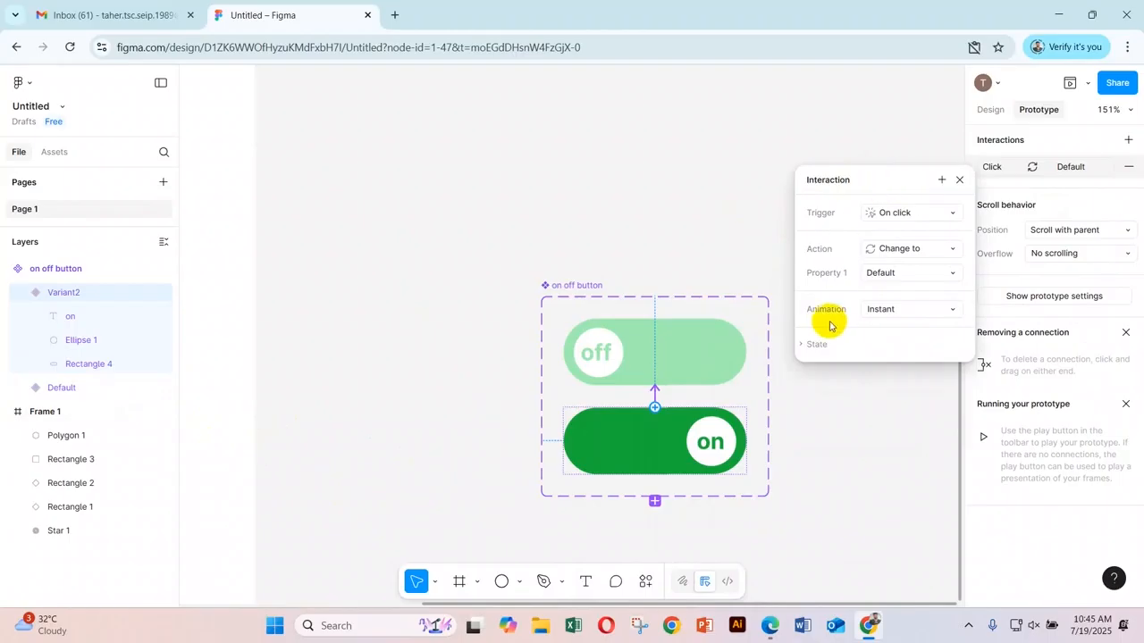
# Review the trigger and action options of the "on" variant's interaction, then close its settings without changing them
pyautogui.click(913, 213)
pyautogui.click(911, 213)
pyautogui.click(920, 251)
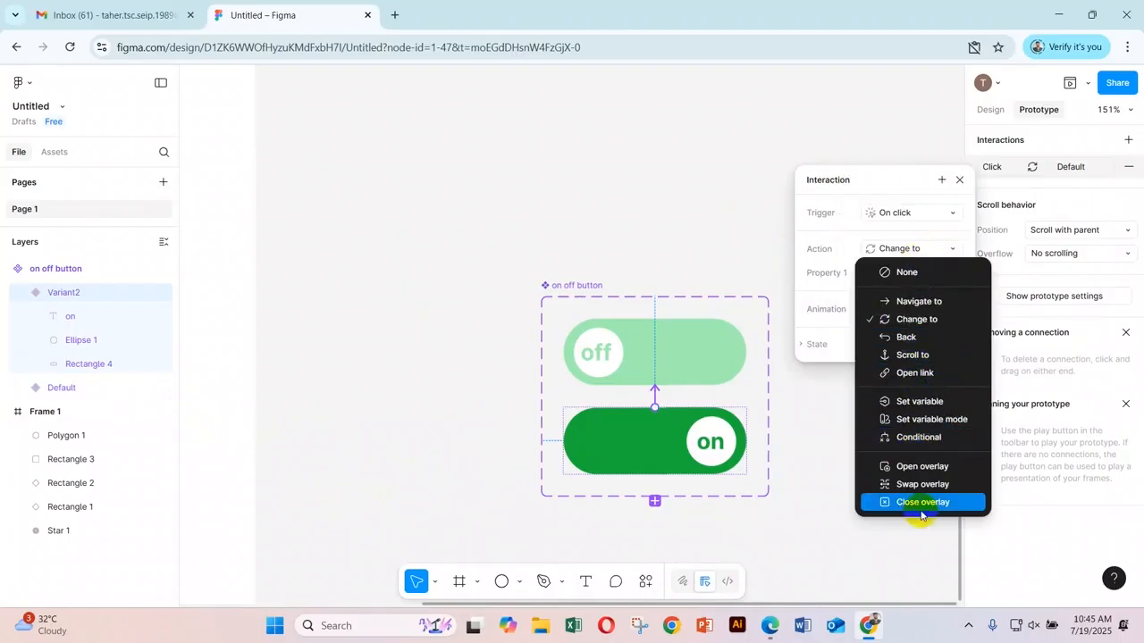
pyautogui.click(878, 111)
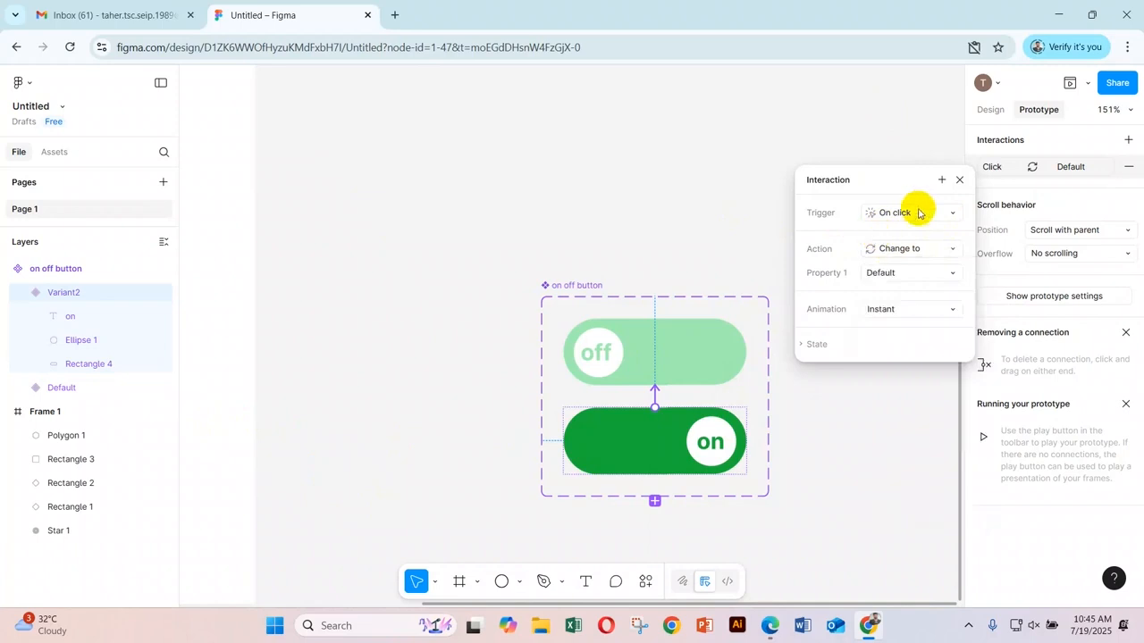
pyautogui.moveTo(878, 184); pyautogui.dragTo(846, 222)
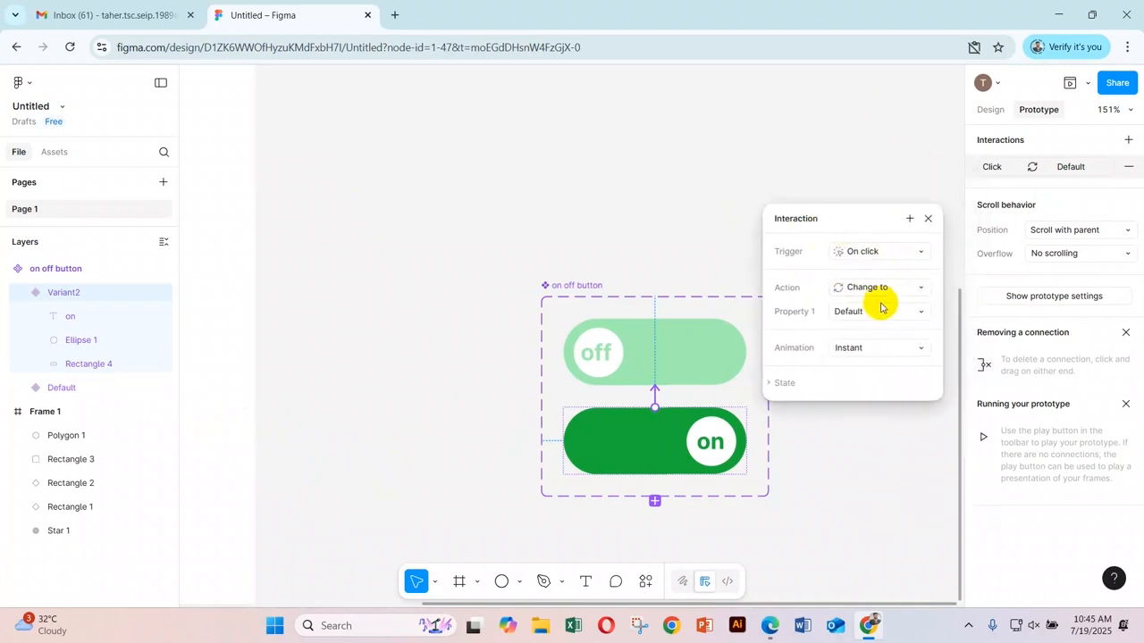
pyautogui.click(929, 219)
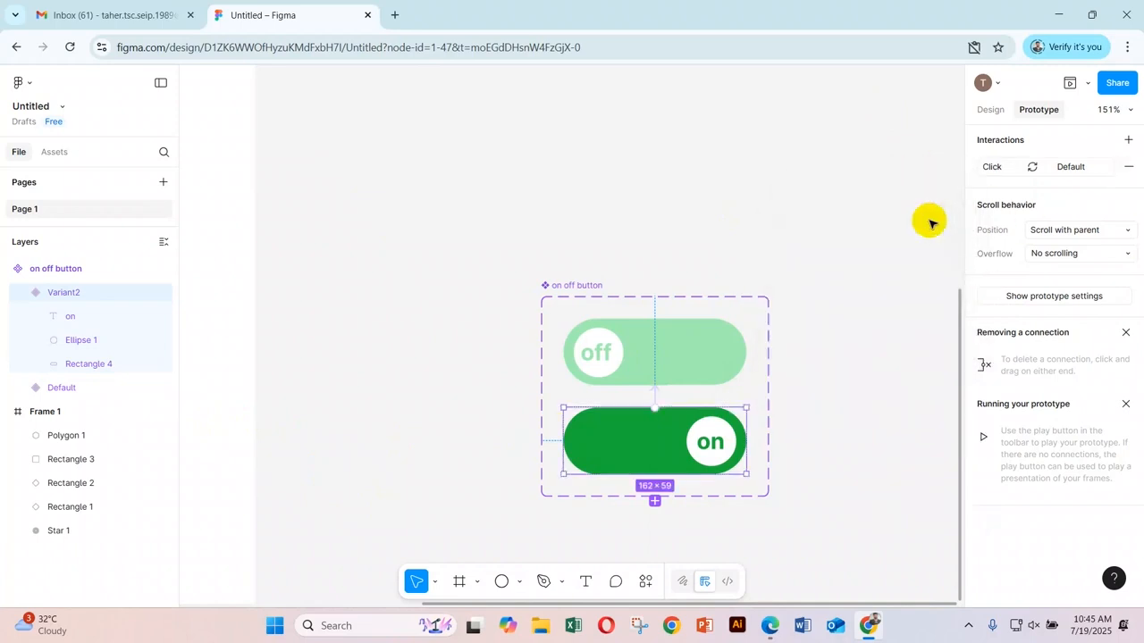
# Add a prototype connection from the "off" variant back to the "on" variant, using On click, Change to Variant2 and Instant animation
pyautogui.click(702, 335)
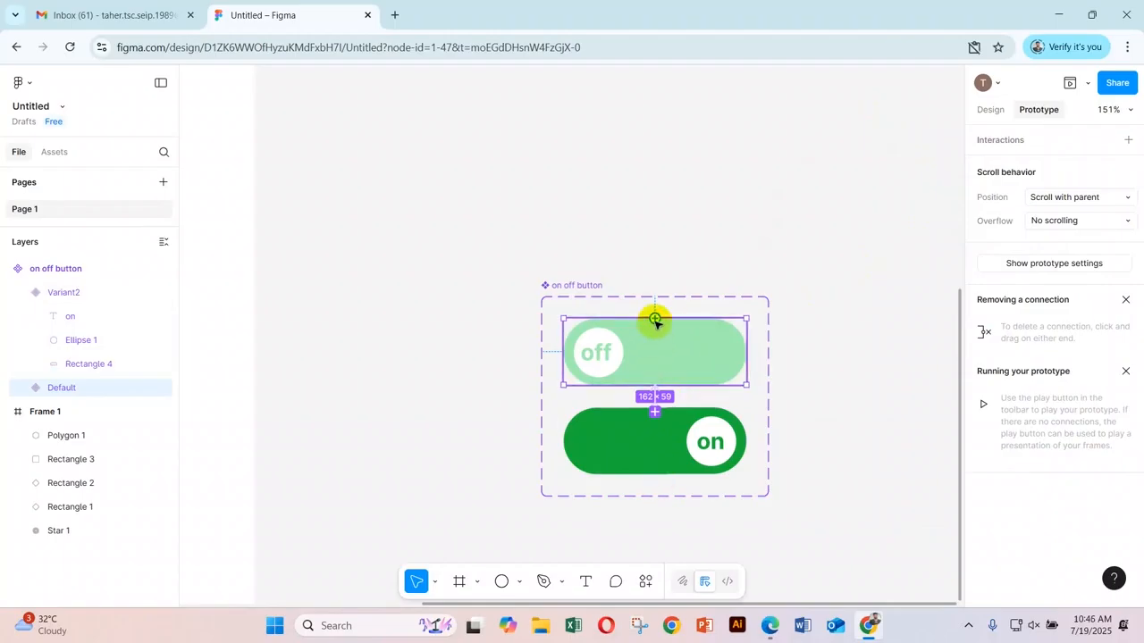
pyautogui.moveTo(656, 320); pyautogui.dragTo(586, 415)
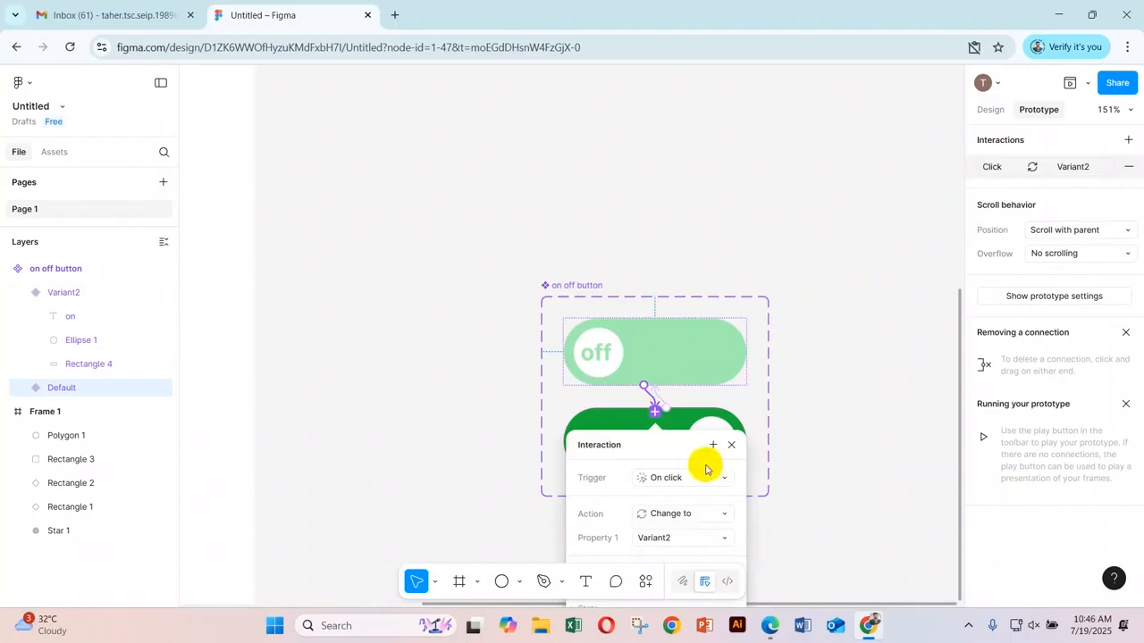
pyautogui.moveTo(667, 444); pyautogui.dragTo(845, 245)
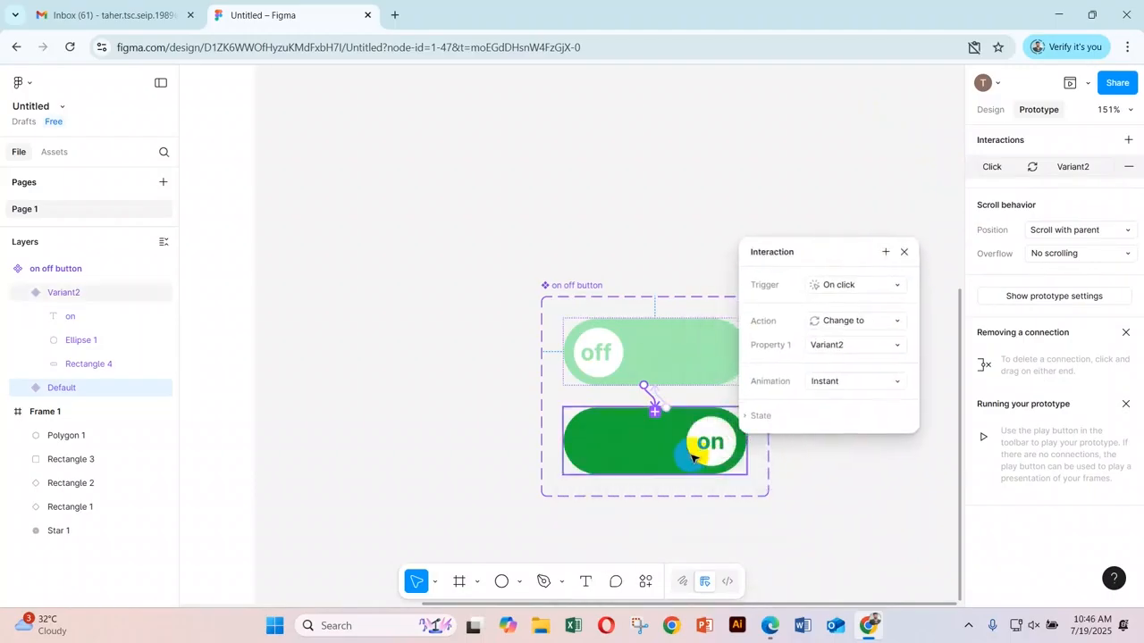
pyautogui.click(906, 253)
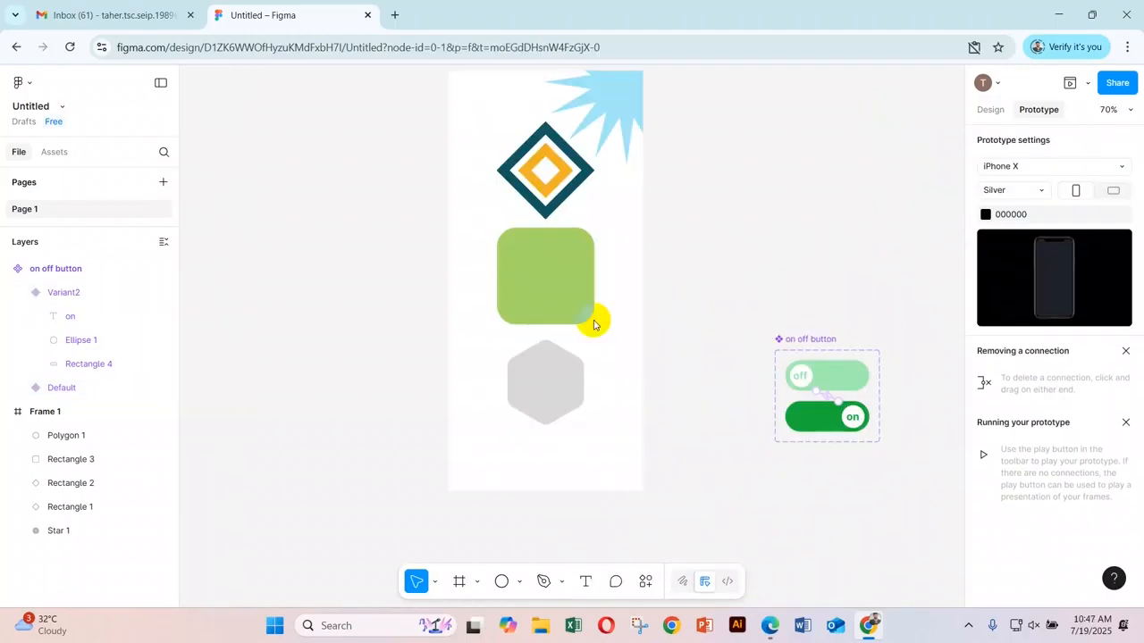
# Place an instance of the local "on off button" component from the assets into Frame 1, just below the grey hexagon
pyautogui.scroll(2, 336, 288)
pyautogui.scroll(2, 336, 288)
pyautogui.scroll(-4, 746, 331)
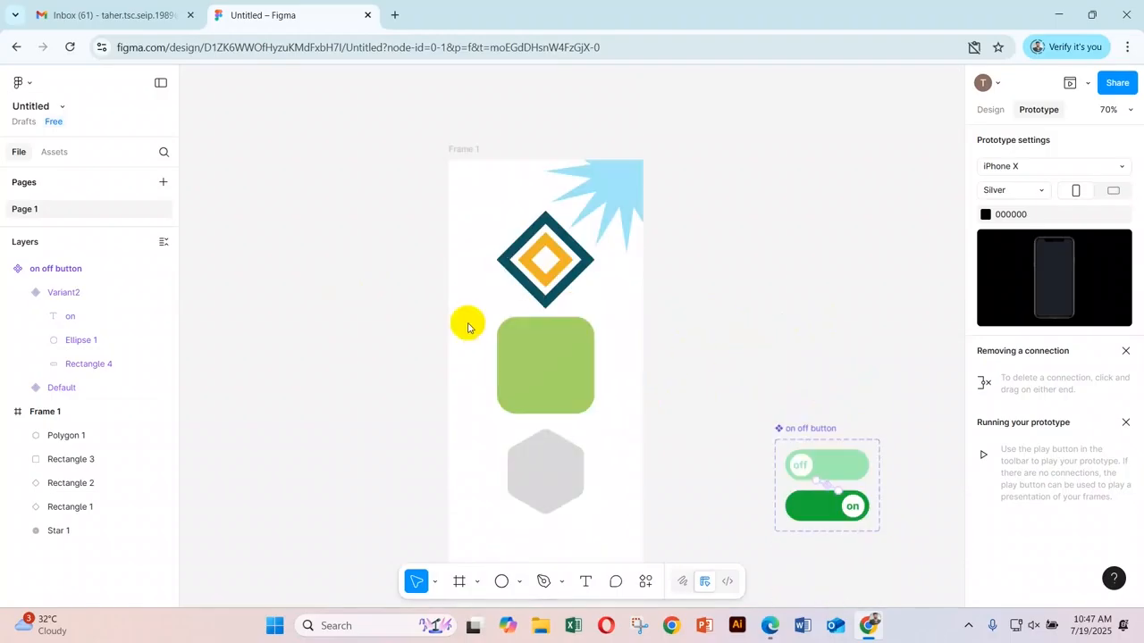
pyautogui.click(55, 153)
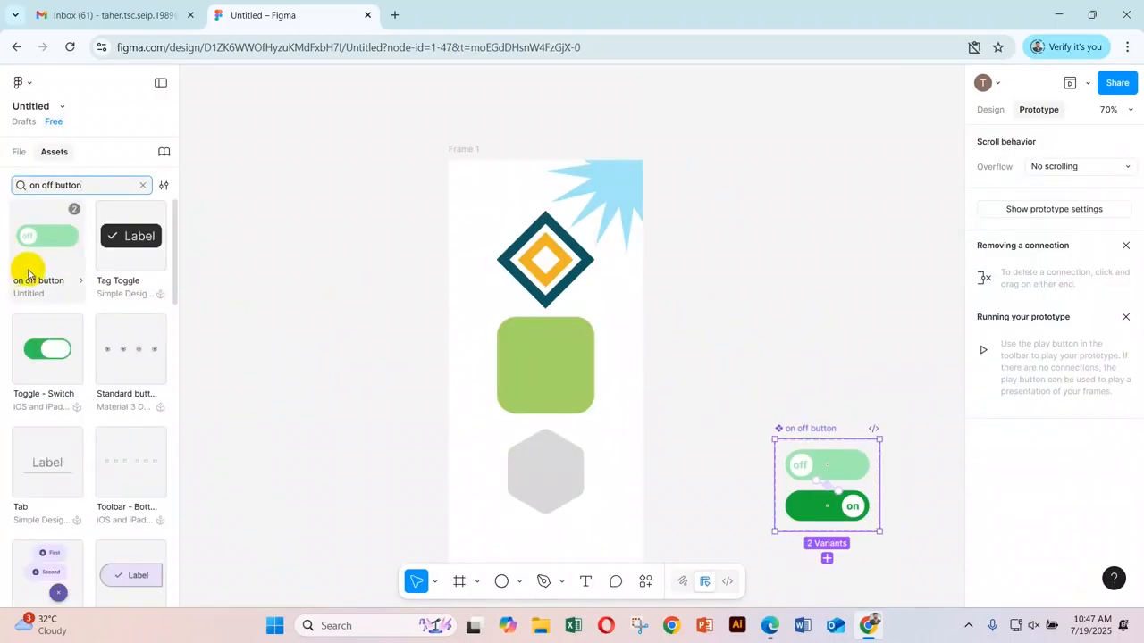
pyautogui.scroll(-1, 521, 401)
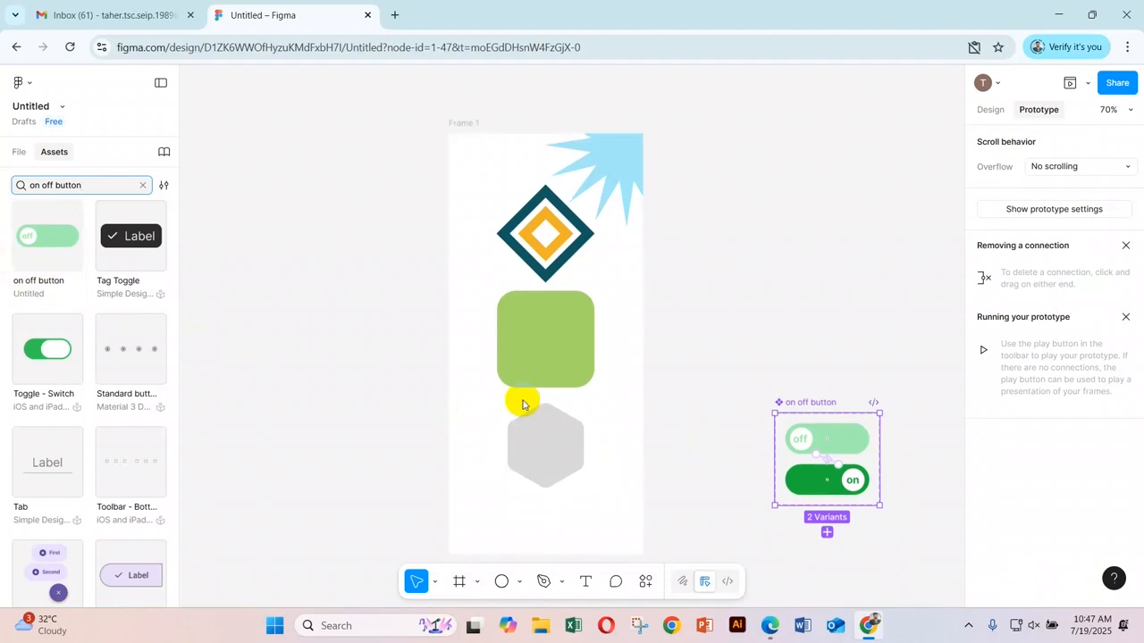
pyautogui.click(69, 265)
pyautogui.moveTo(69, 266); pyautogui.dragTo(559, 517)
pyautogui.scroll(3, 602, 227)
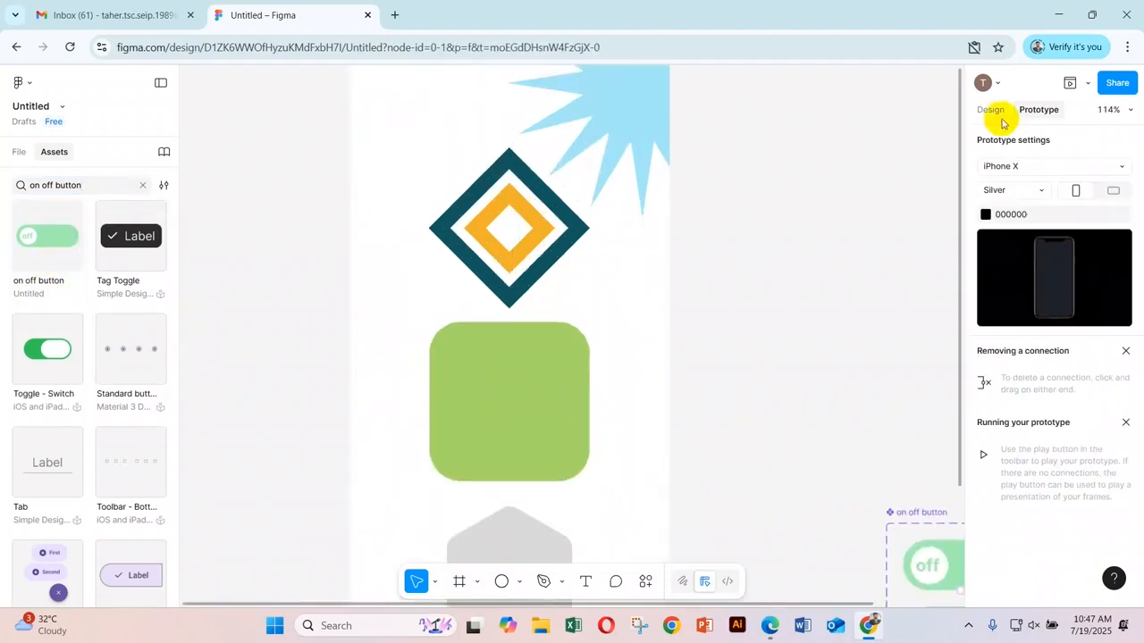
# Preview the prototype of Frame 1 and test the toggle by switching it on and back off
pyautogui.click(1090, 85)
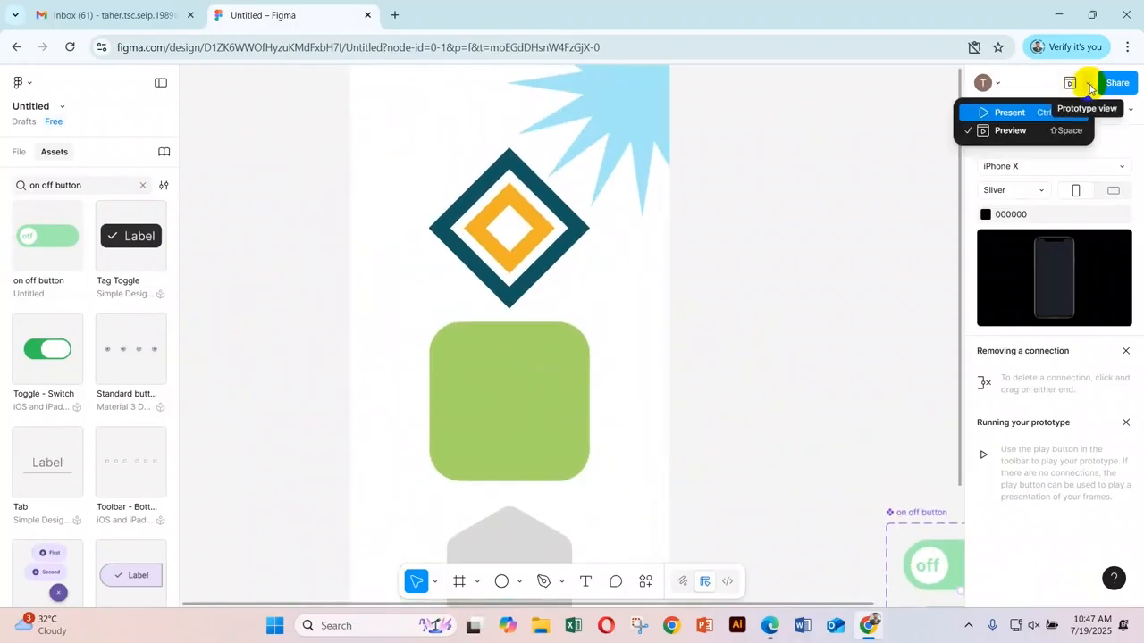
pyautogui.click(1002, 131)
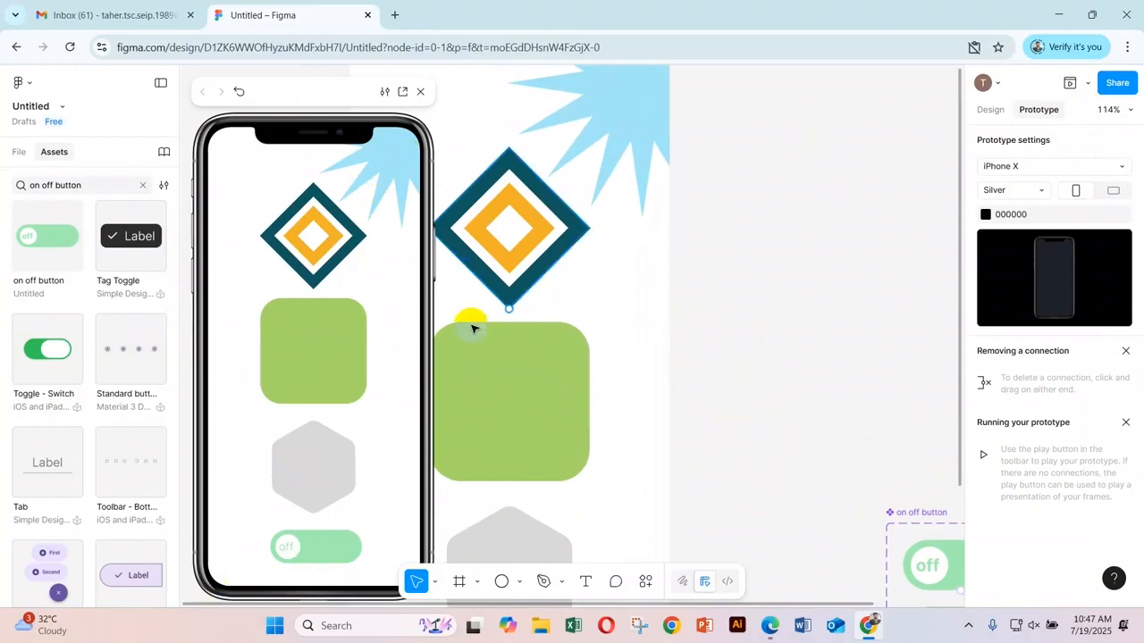
pyautogui.click(289, 545)
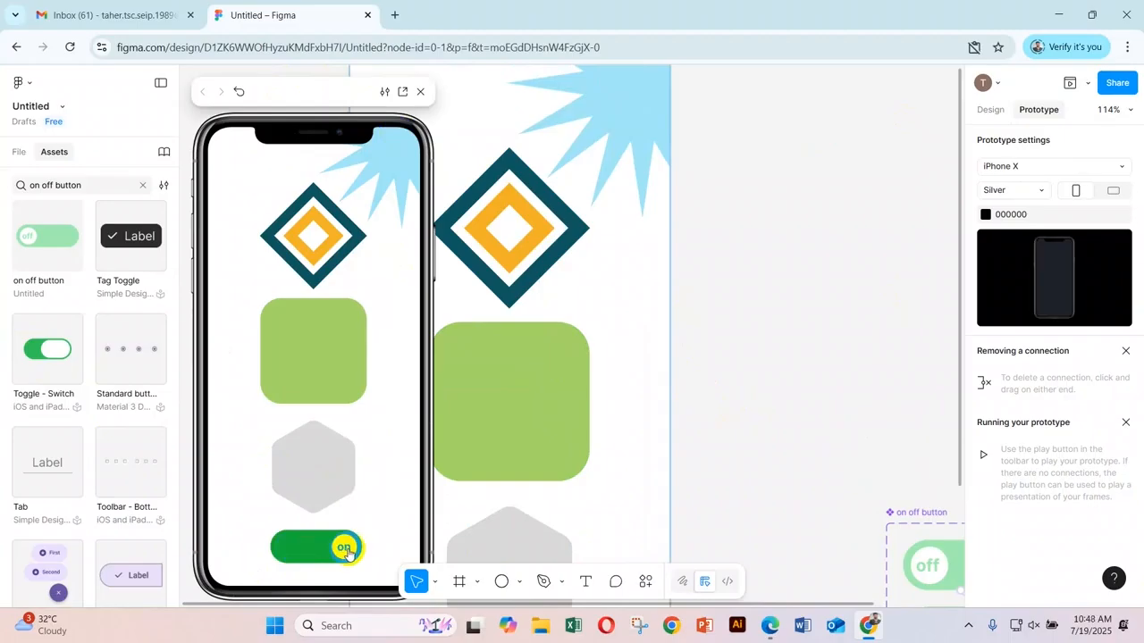
pyautogui.click(334, 549)
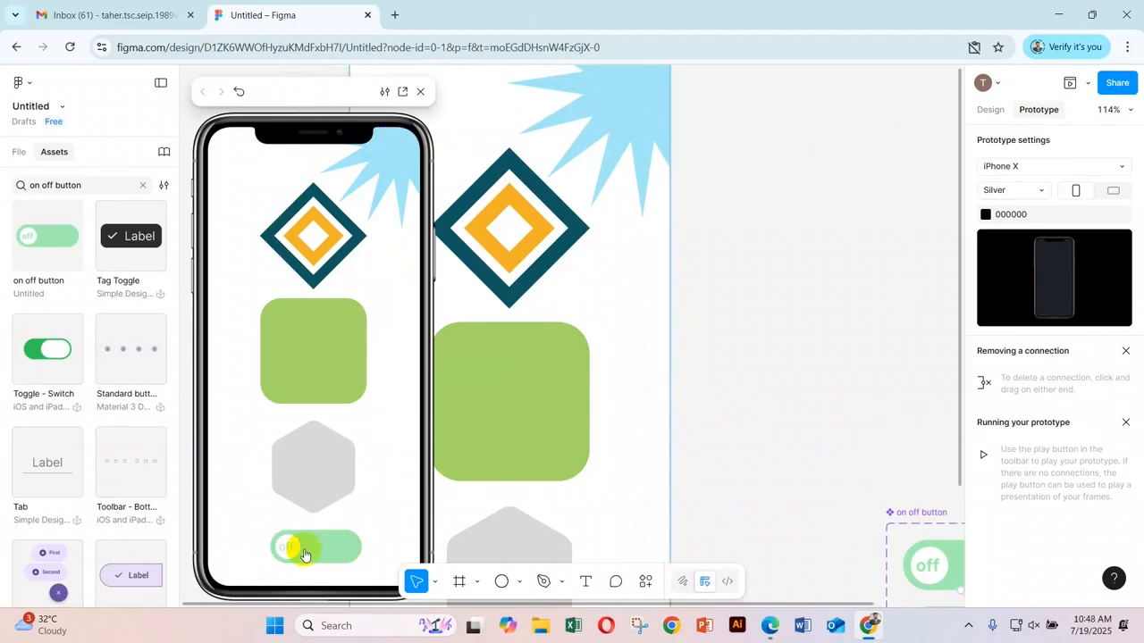